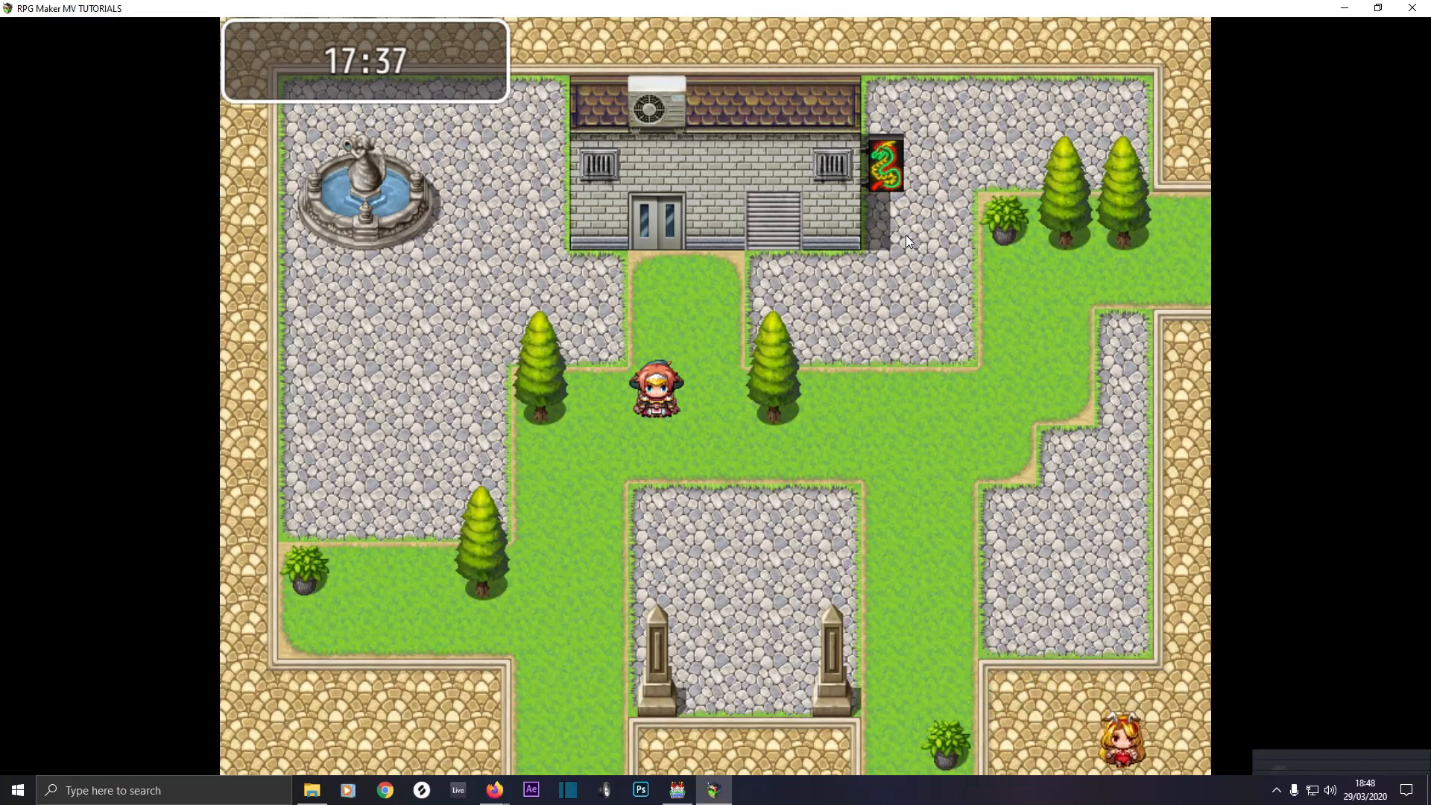
Walk the party down to the rose bush near the obelisks, inspect it and dismiss its message.
{"action": "left_click", "coordinate": [793, 480]}
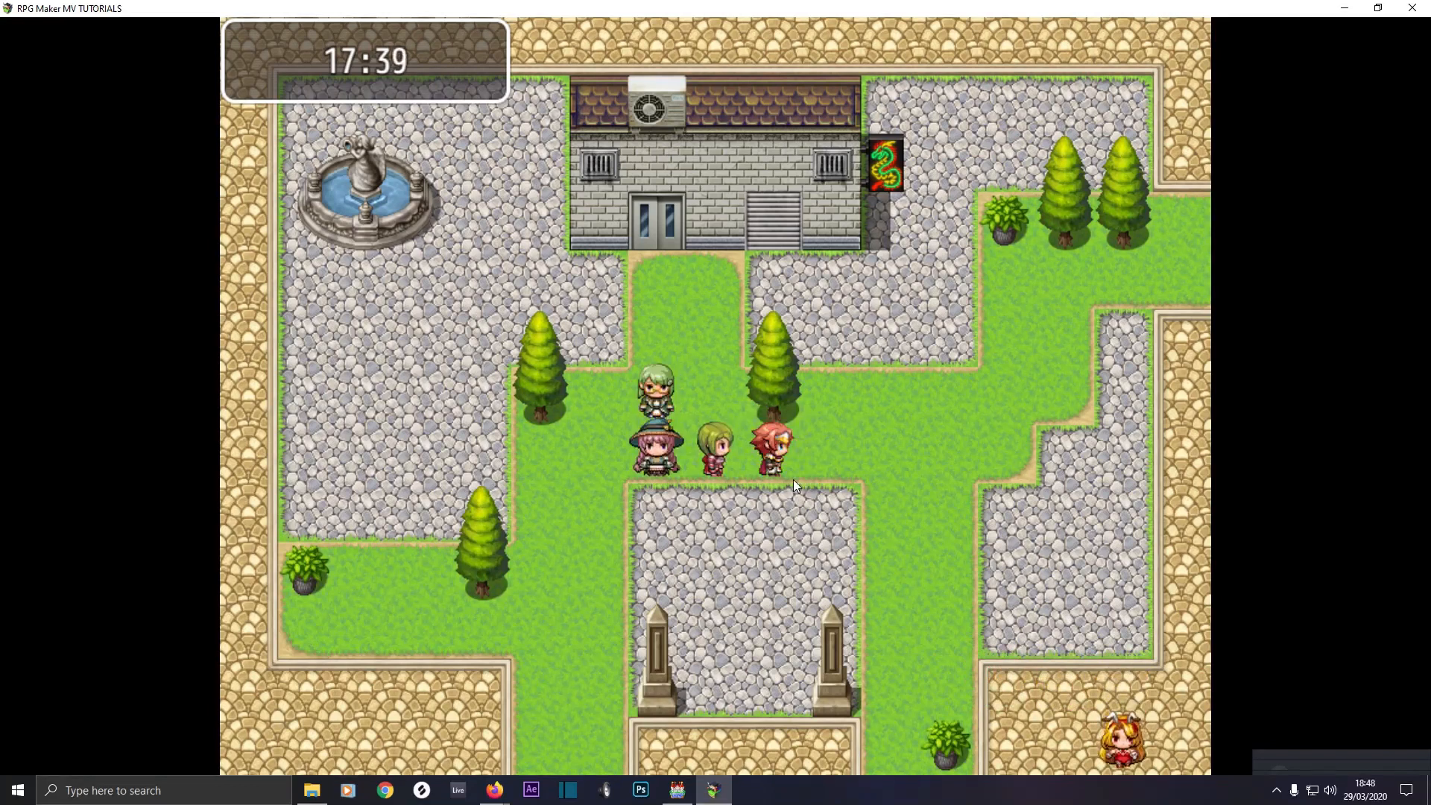
{"action": "mouse_move", "coordinate": [793, 480]}
{"action": "left_mouse_down"}
{"action": "mouse_move", "coordinate": [771, 484]}
{"action": "mouse_move", "coordinate": [903, 655]}
{"action": "mouse_move", "coordinate": [935, 730]}
{"action": "left_mouse_up"}
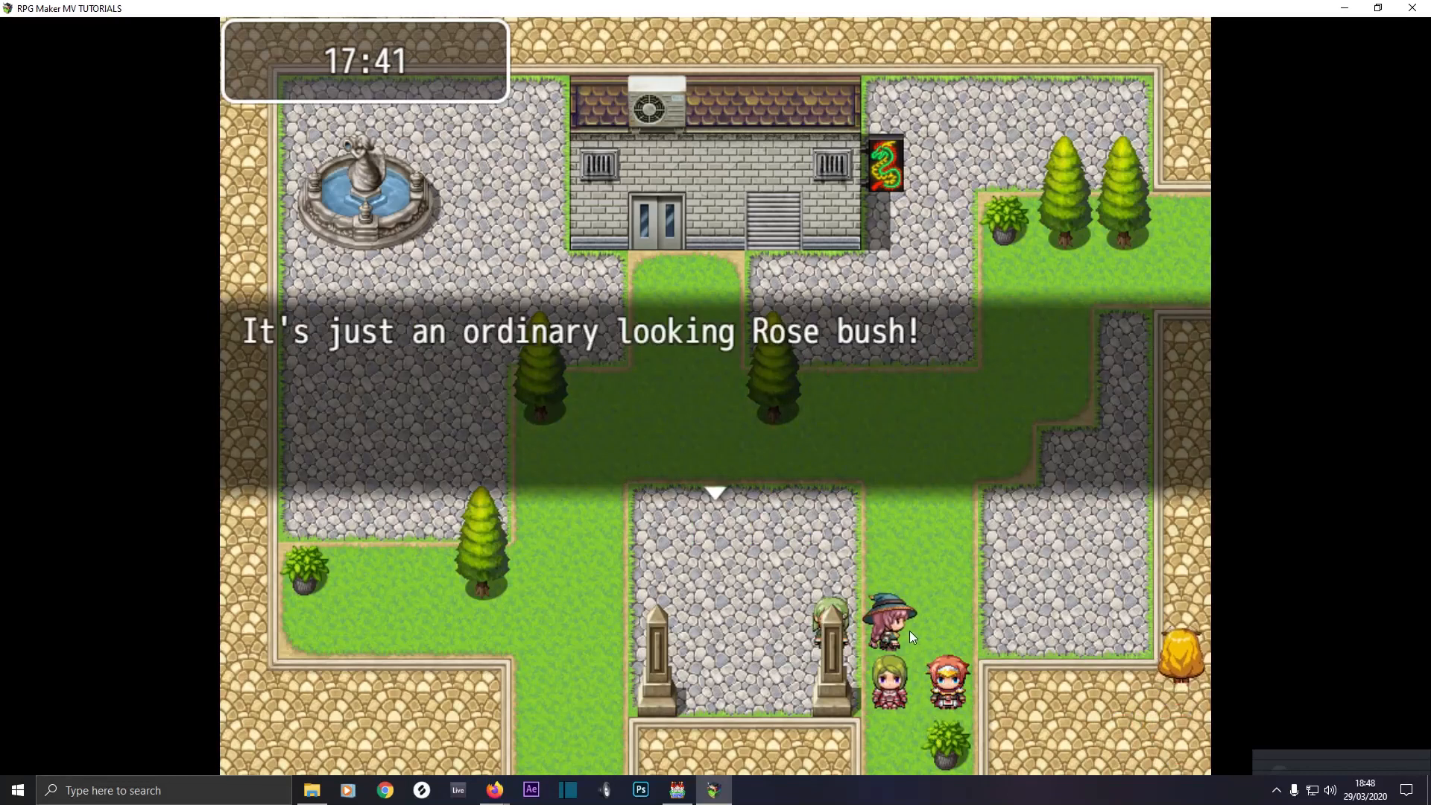
{"action": "left_click", "coordinate": [908, 550]}
{"action": "left_click", "coordinate": [909, 543]}
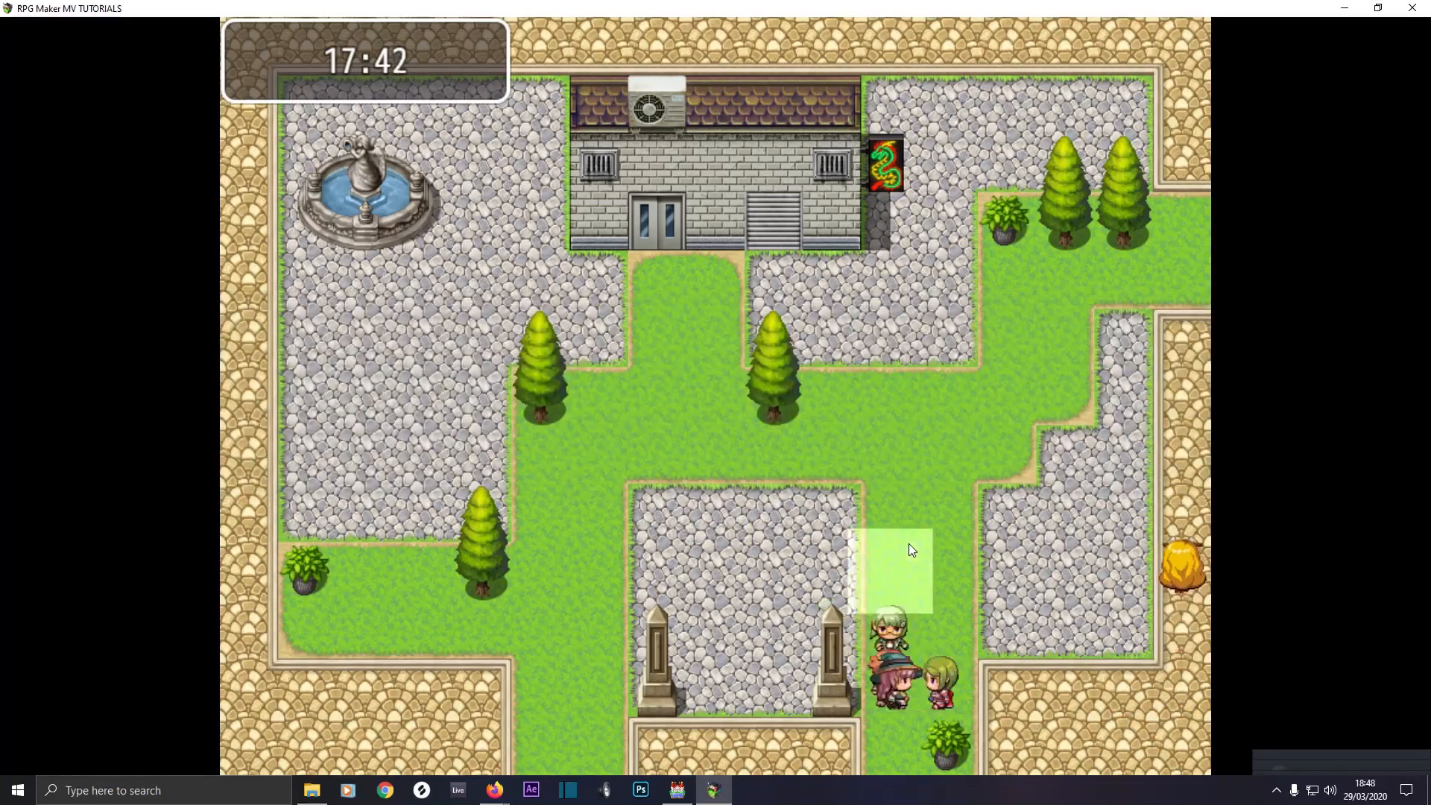
Talk to the blonde girl, accept her flower quest with "We will help you!", and talk to her once more.
{"action": "mouse_move", "coordinate": [1054, 551]}
{"action": "left_mouse_down"}
{"action": "mouse_move", "coordinate": [1147, 575]}
{"action": "mouse_move", "coordinate": [1165, 614]}
{"action": "left_mouse_up"}
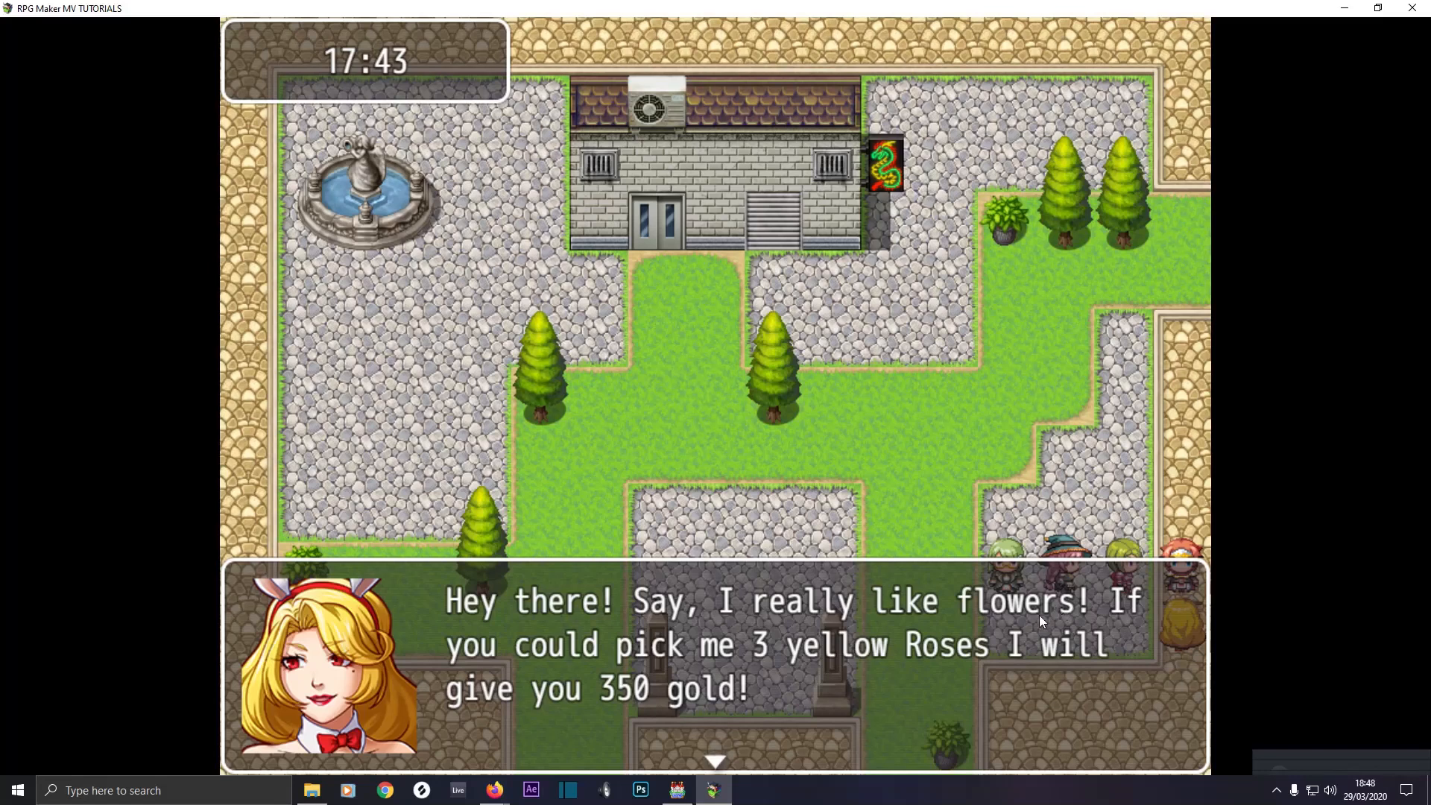
{"action": "left_click", "coordinate": [983, 629]}
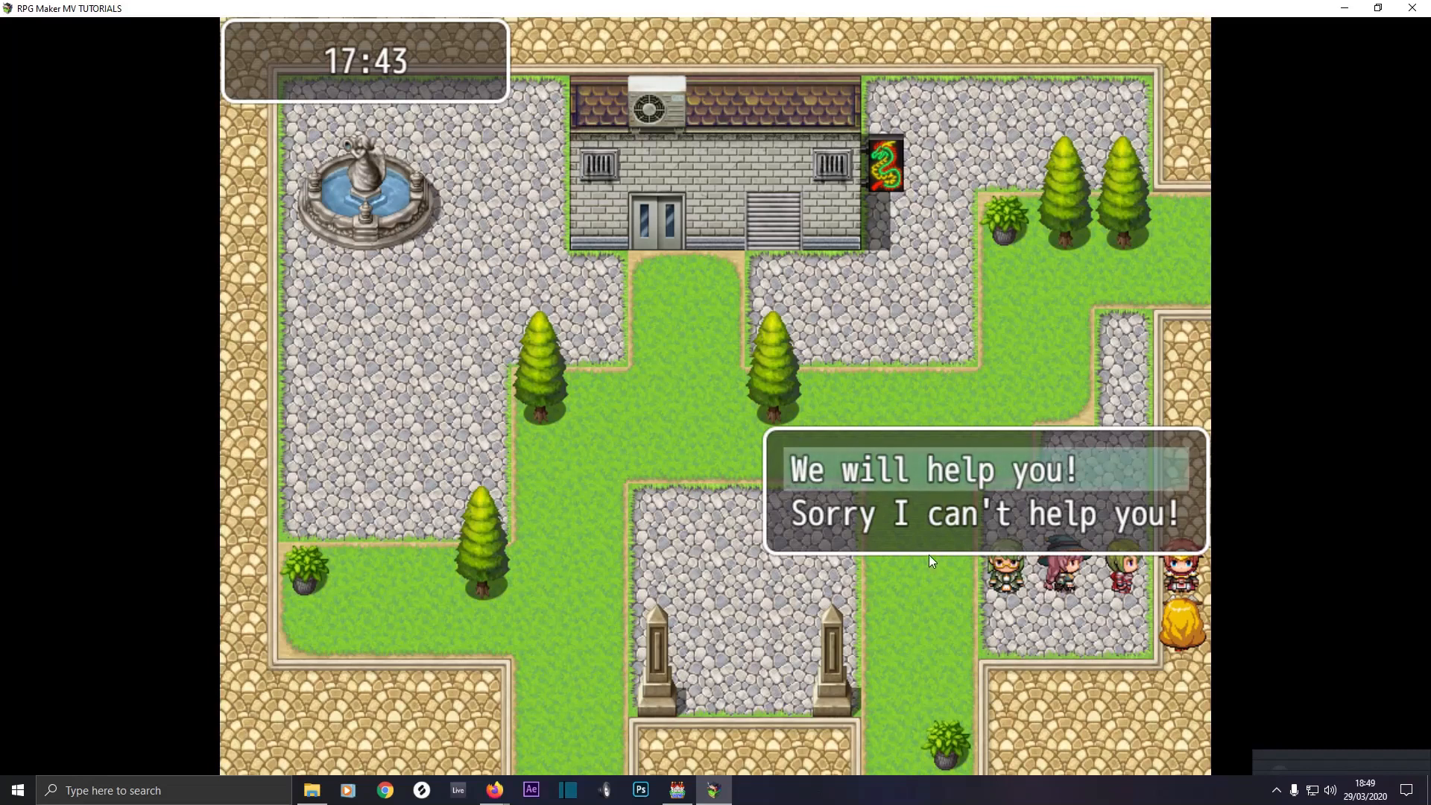
{"action": "left_click", "coordinate": [923, 482]}
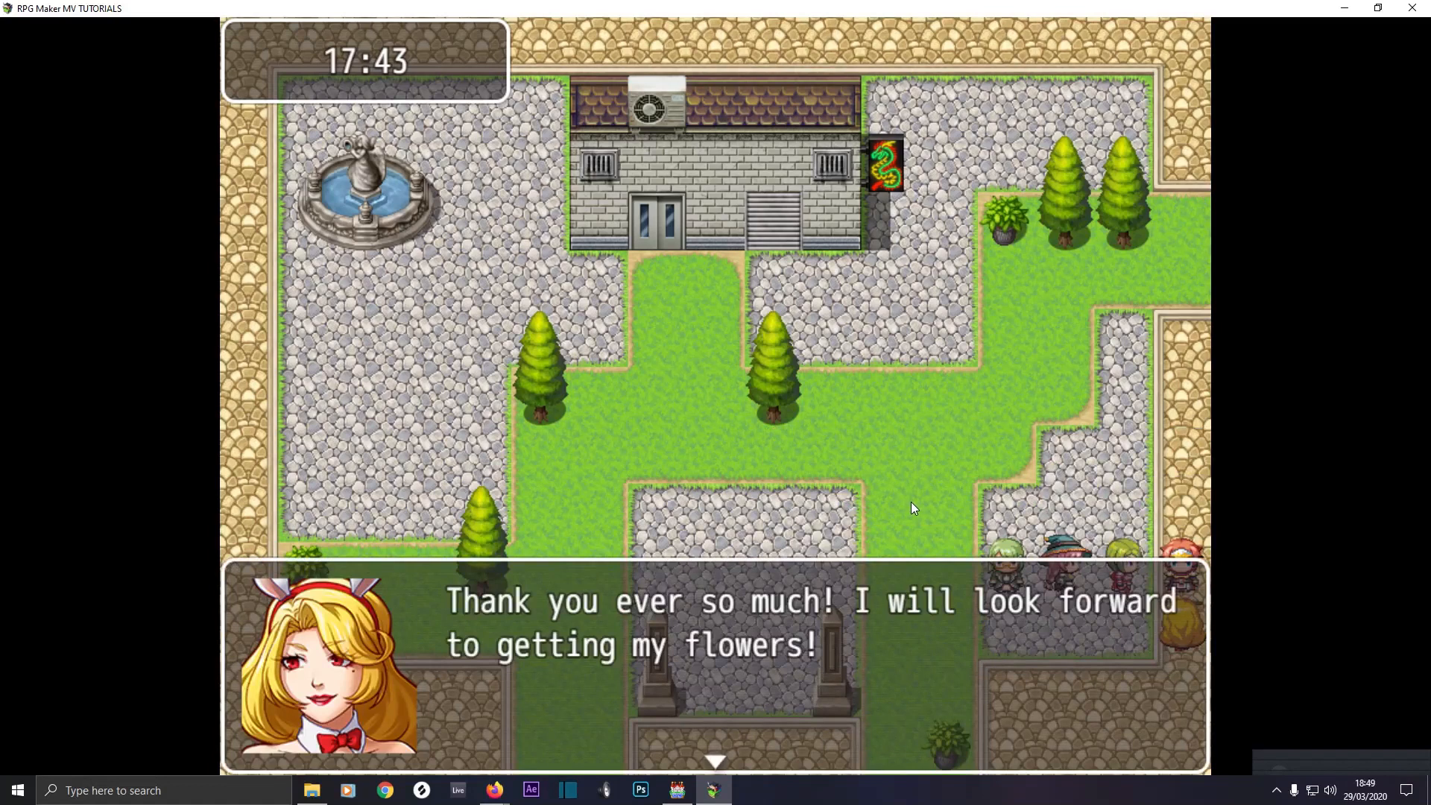
{"action": "left_click", "coordinate": [914, 503]}
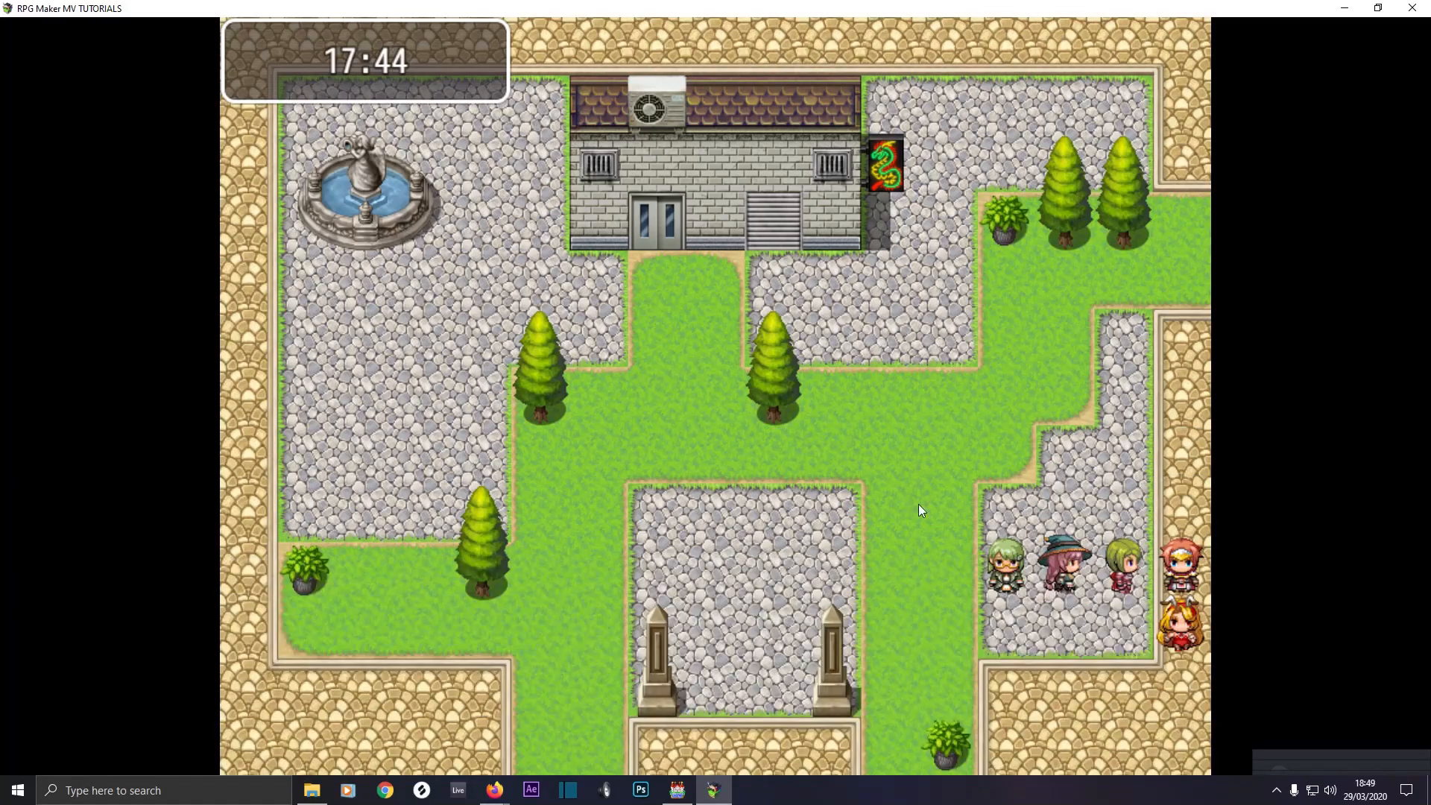
{"action": "left_click", "coordinate": [1179, 625]}
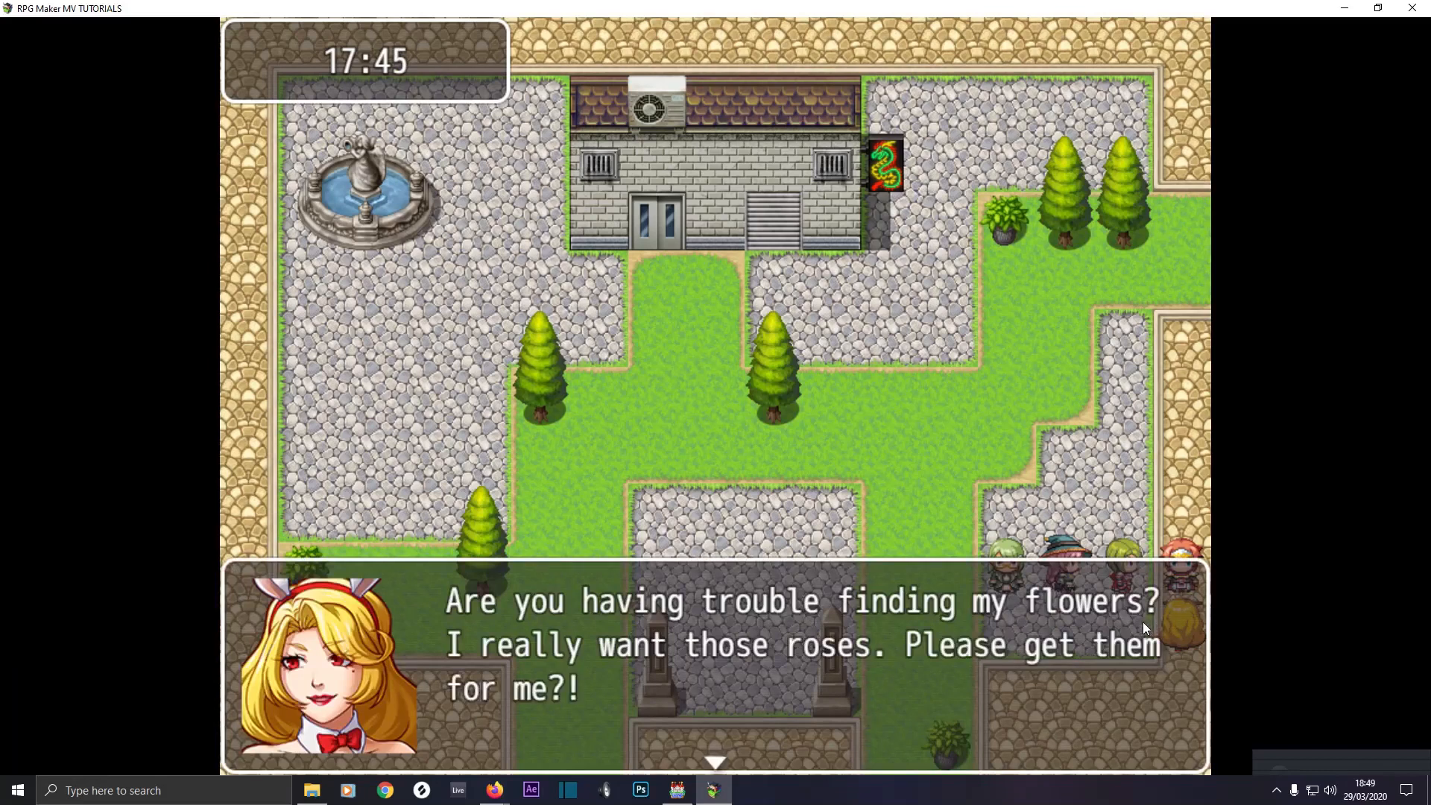
{"action": "left_click", "coordinate": [1127, 621]}
Pick the yellow rose from the bush beside the two trees, check the emptied spot, and speak to the blonde girl again.
{"action": "left_click_drag", "start_coordinate": [1102, 450], "coordinate": [1000, 279]}
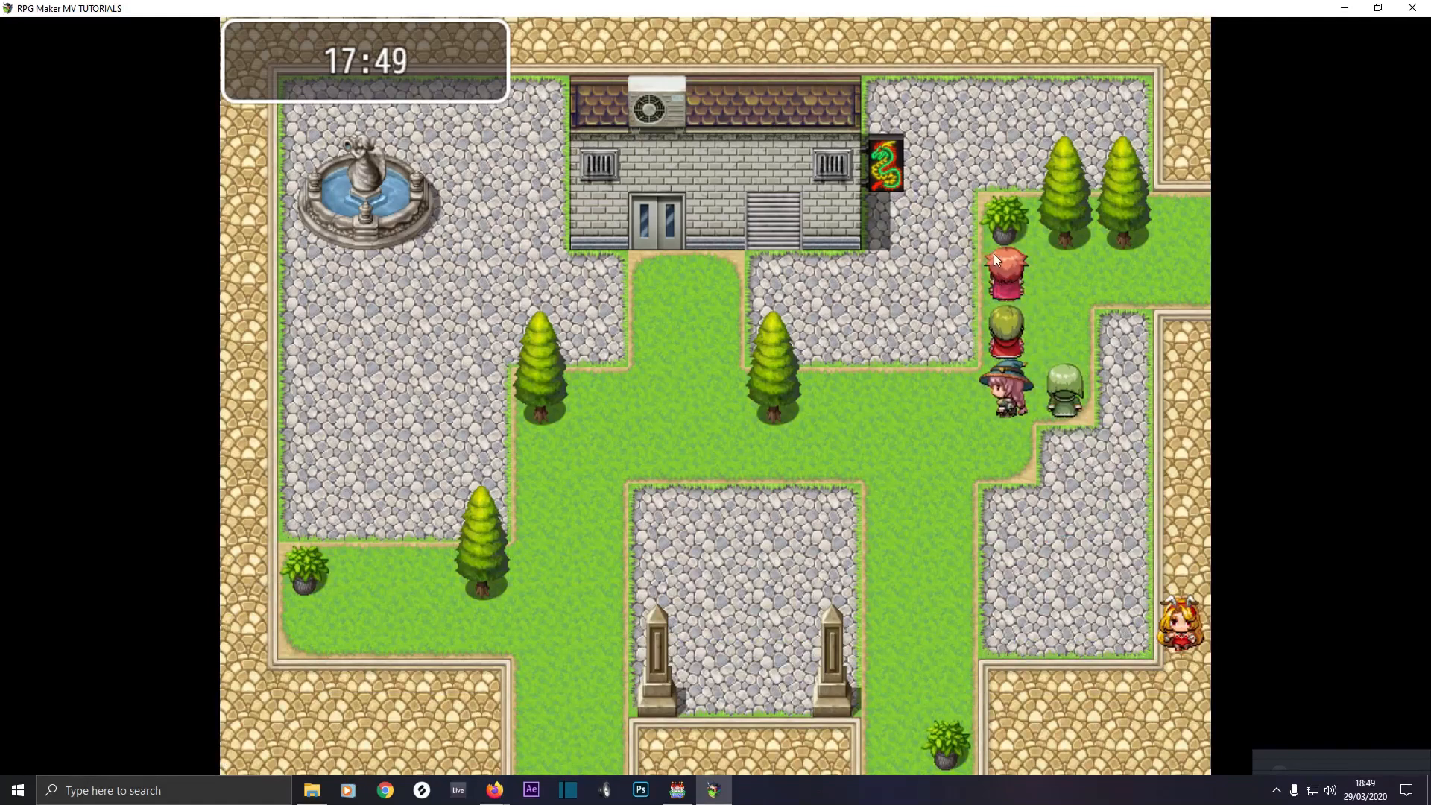
{"action": "left_click", "coordinate": [1002, 226]}
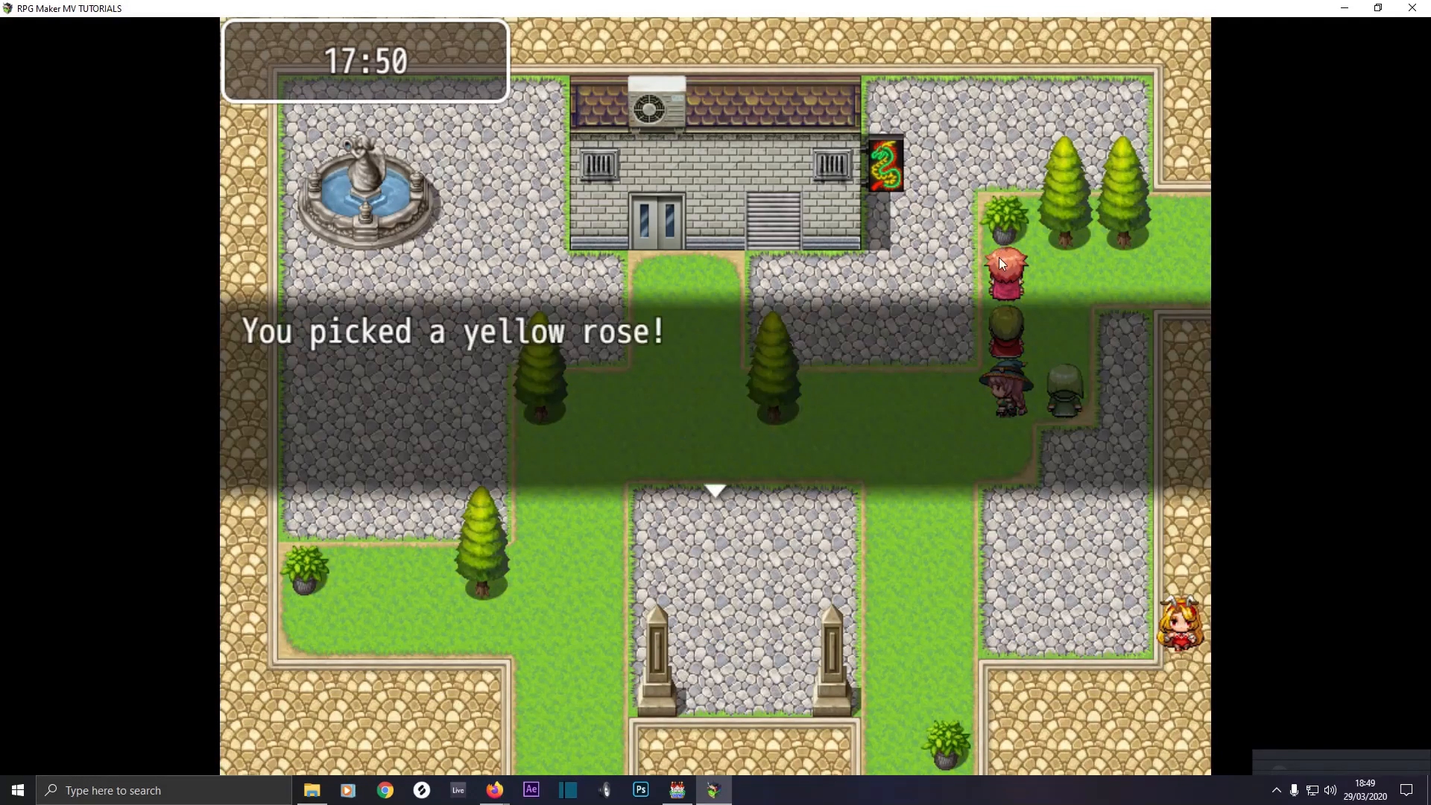
{"action": "left_click", "coordinate": [999, 243]}
{"action": "left_click", "coordinate": [1000, 225]}
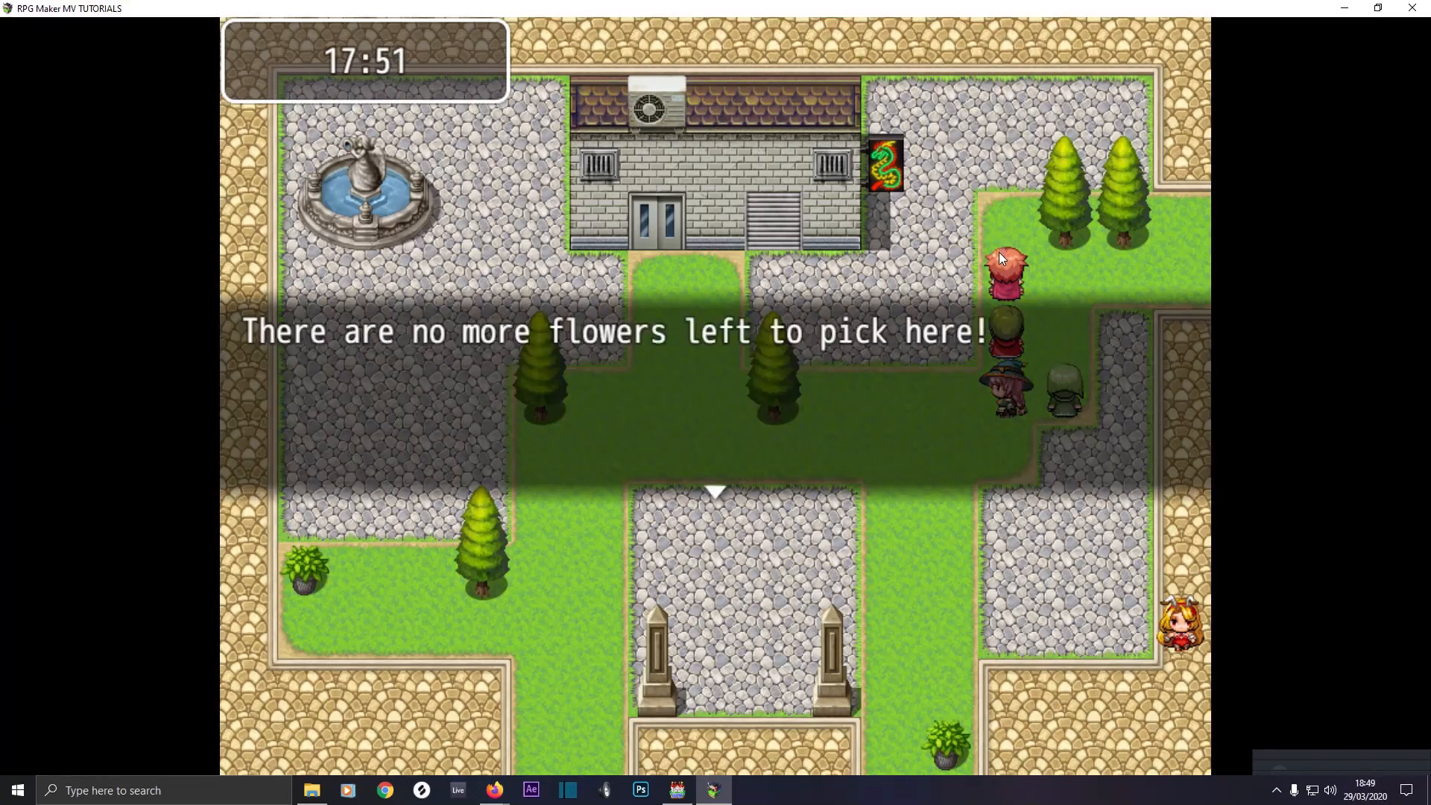
{"action": "left_click", "coordinate": [999, 252]}
{"action": "left_click_drag", "start_coordinate": [1000, 297], "coordinate": [1170, 641]}
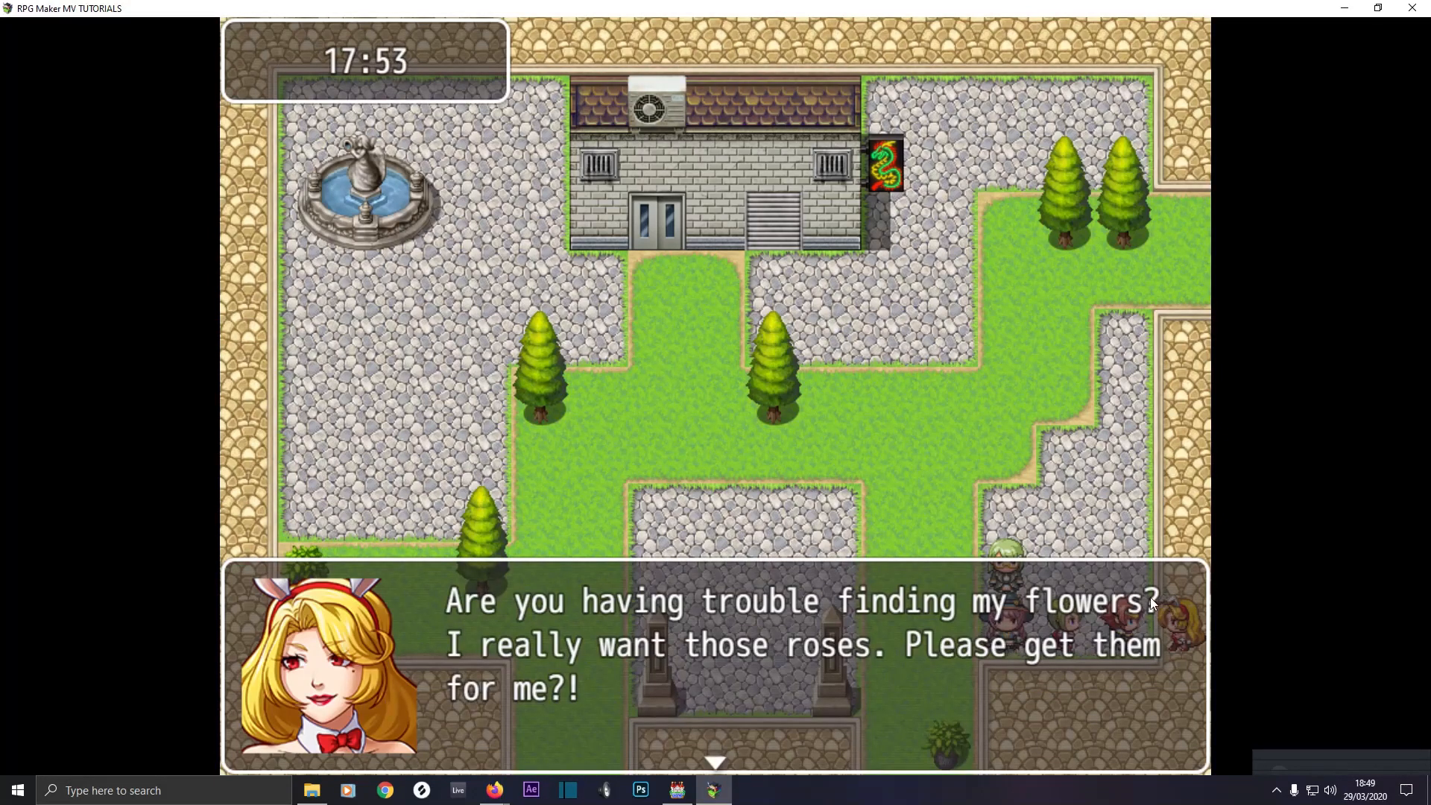
{"action": "left_click", "coordinate": [1100, 594]}
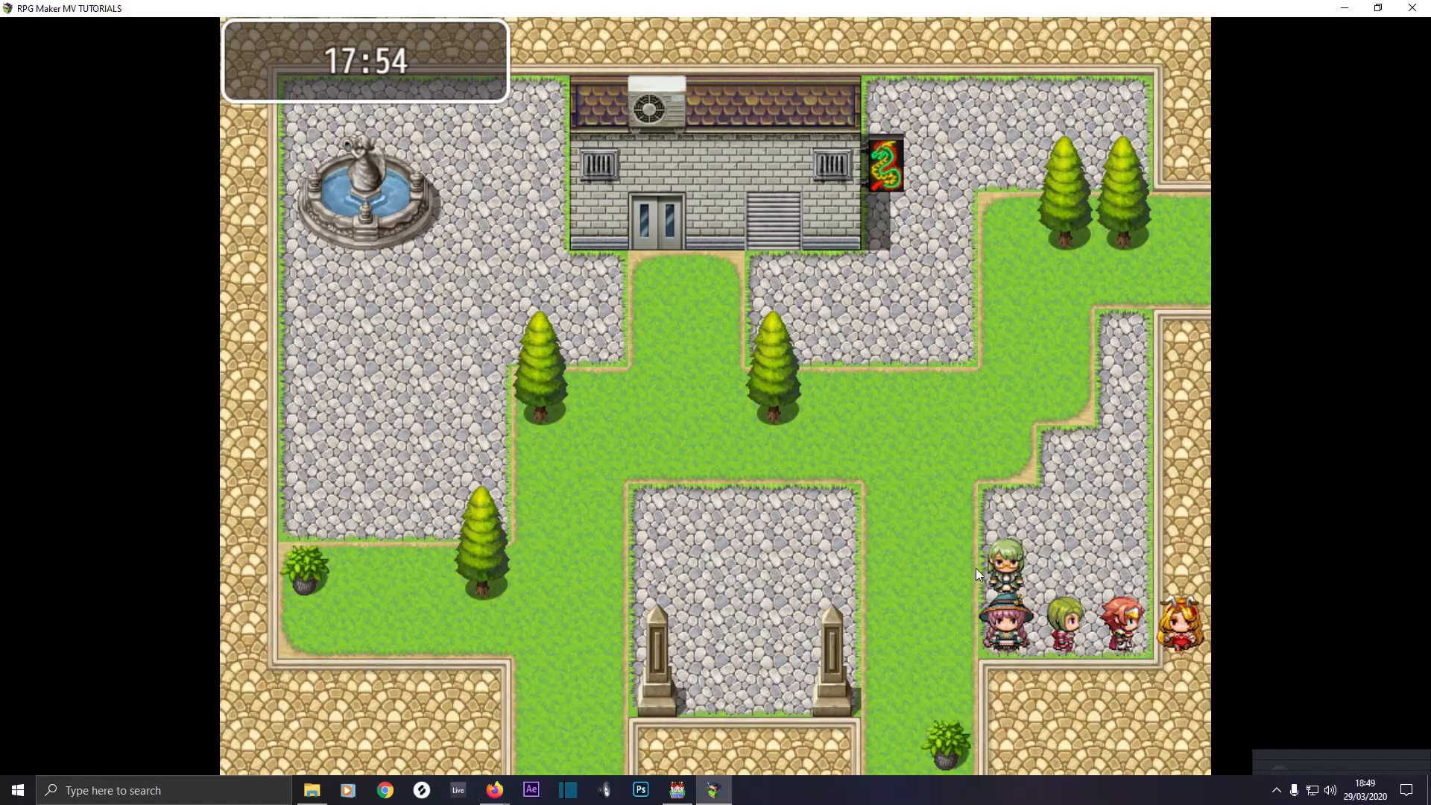
Pick the yellow rose from the bush south of the stone path near the obelisks.
{"action": "left_click", "coordinate": [960, 577]}
{"action": "left_click", "coordinate": [950, 677]}
{"action": "left_click", "coordinate": [955, 735]}
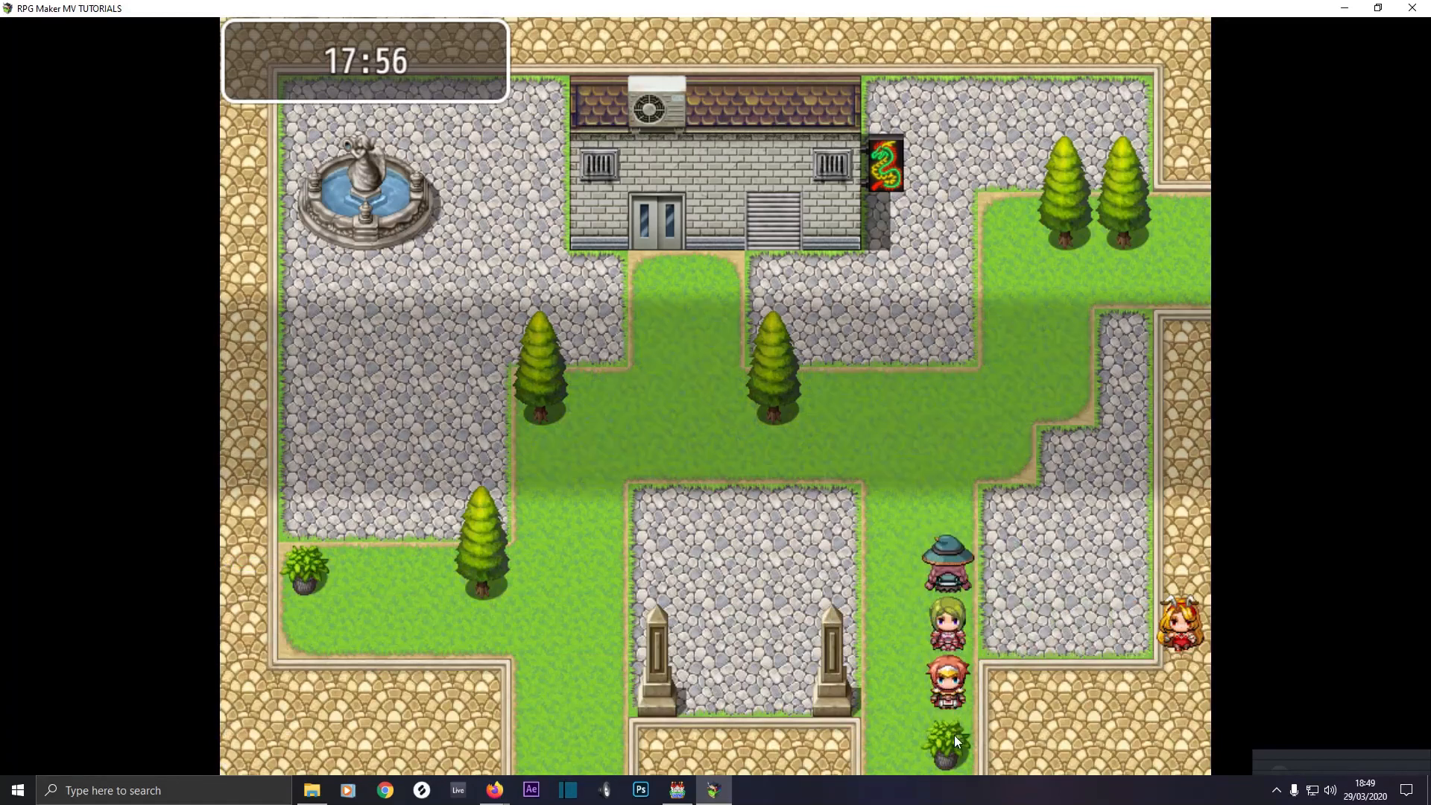
{"action": "left_click", "coordinate": [848, 530]}
Check the Yellow Rose and its description in the party's item inventory, and return to the map.
{"action": "right_click", "coordinate": [849, 534]}
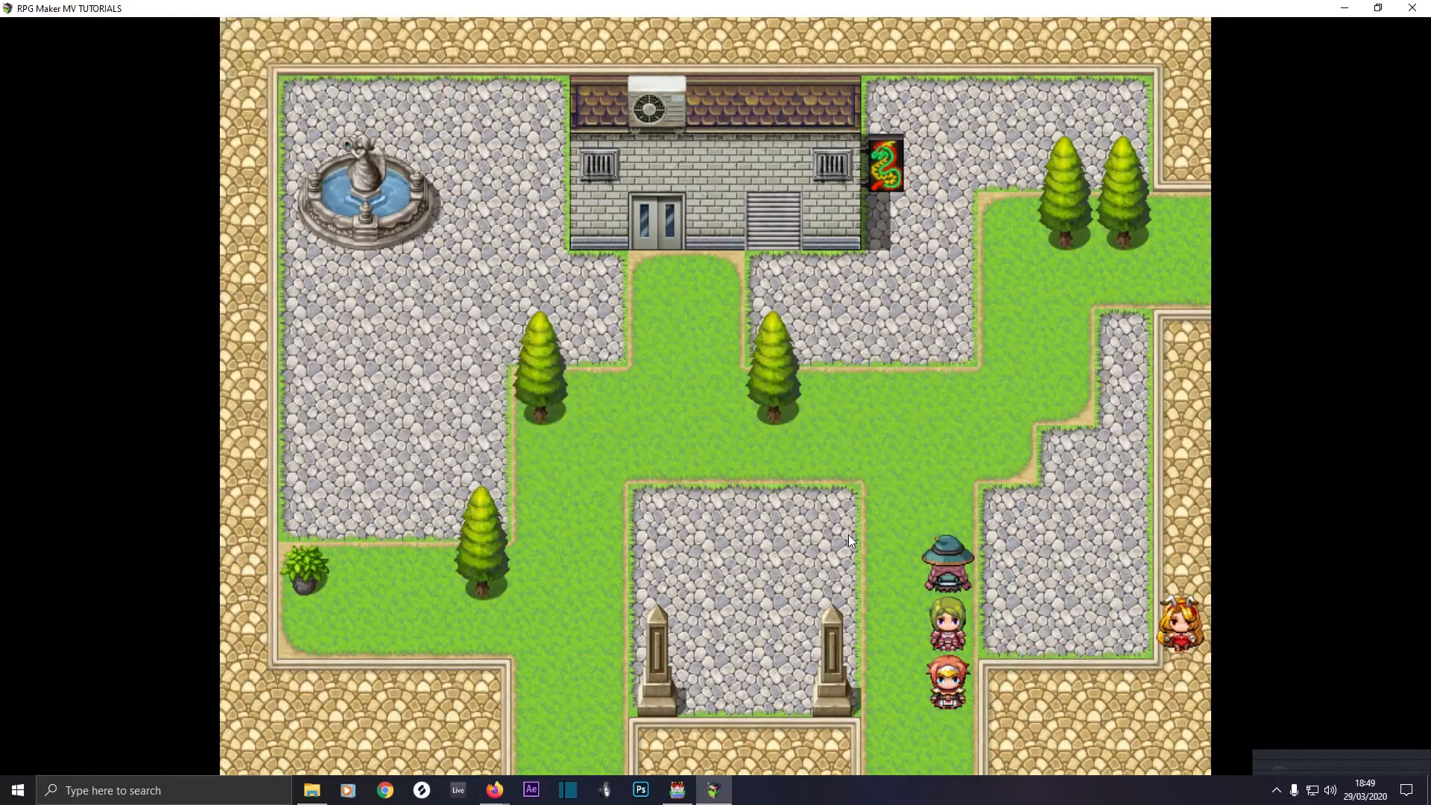
{"action": "left_click", "coordinate": [297, 73]}
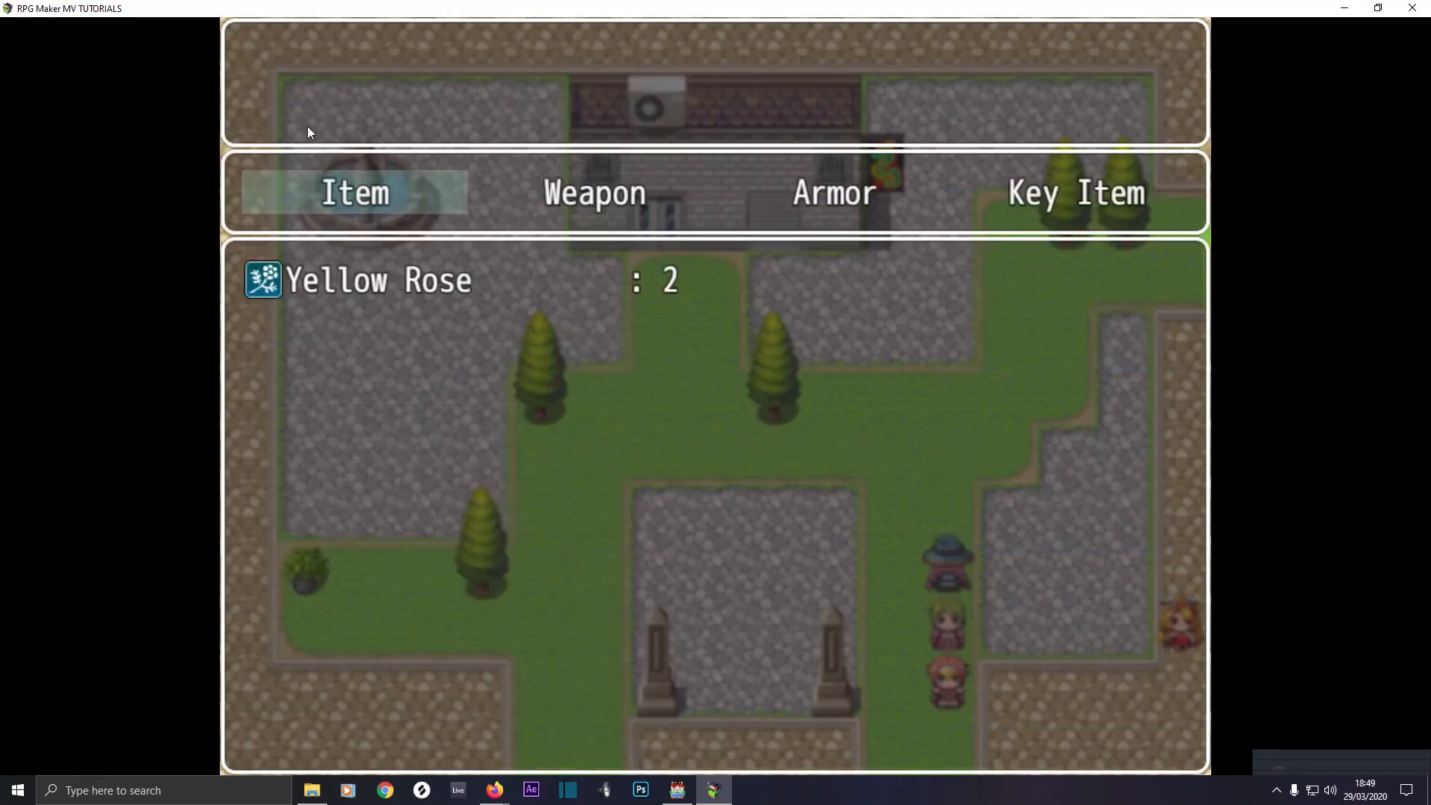
{"action": "left_click", "coordinate": [342, 193]}
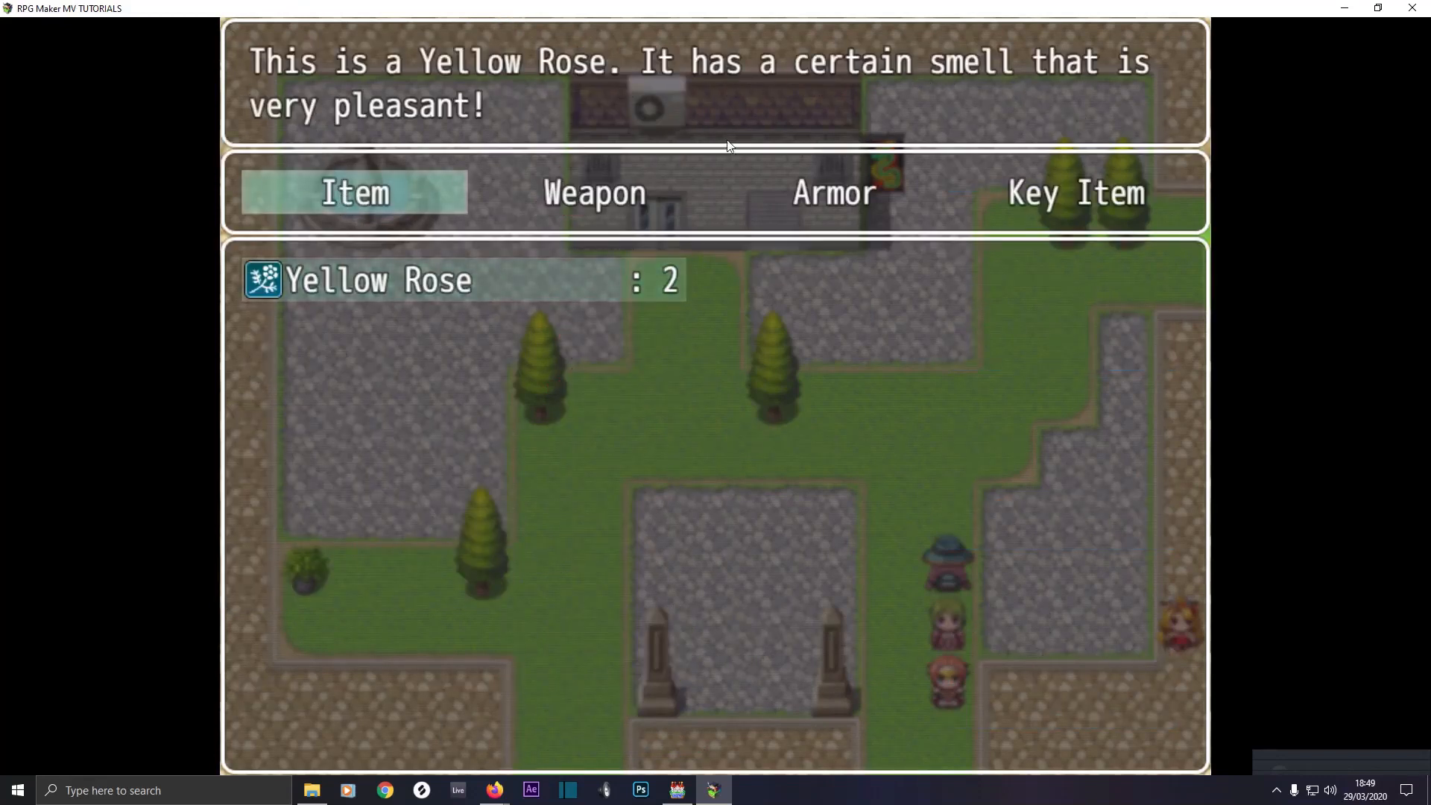
{"action": "key", "text": "Escape"}
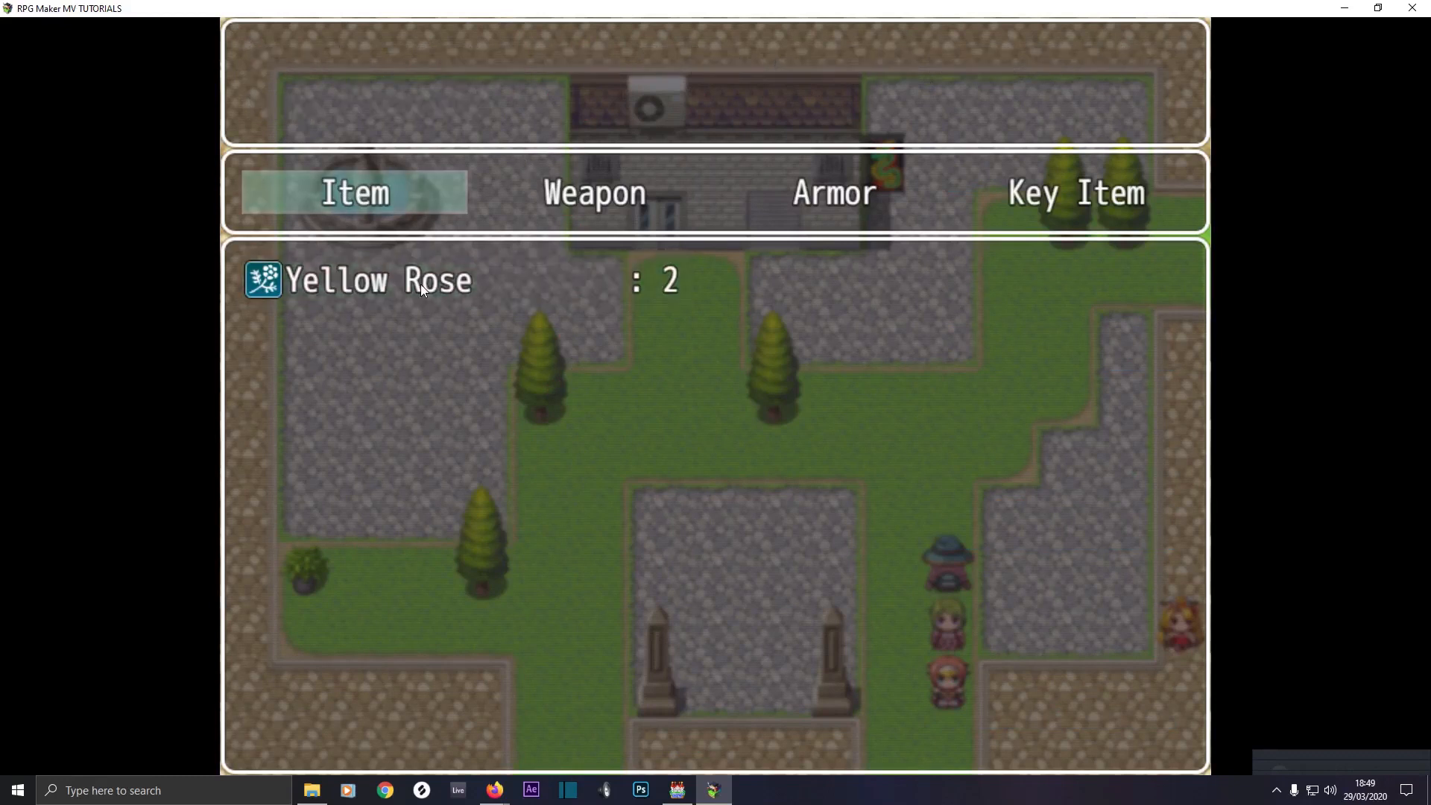
{"action": "key", "text": "Escape"}
{"action": "right_click", "coordinate": [420, 284]}
Walk to the remaining bush south of the fountain and pick its yellow rose.
{"action": "left_click", "coordinate": [513, 412]}
{"action": "left_click", "coordinate": [400, 423]}
{"action": "left_click", "coordinate": [339, 440]}
{"action": "left_click", "coordinate": [309, 567]}
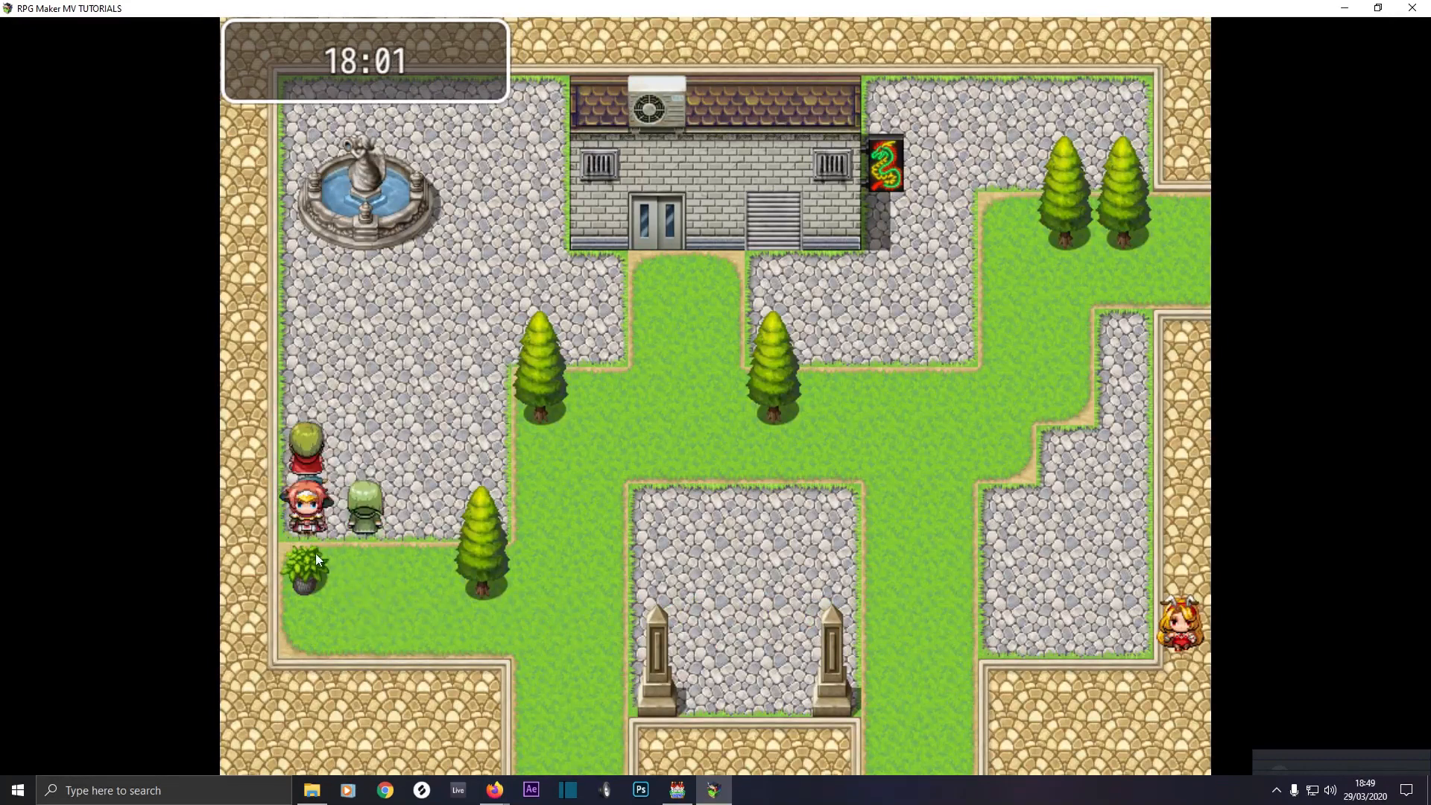
{"action": "left_click", "coordinate": [333, 556]}
{"action": "left_click", "coordinate": [373, 559]}
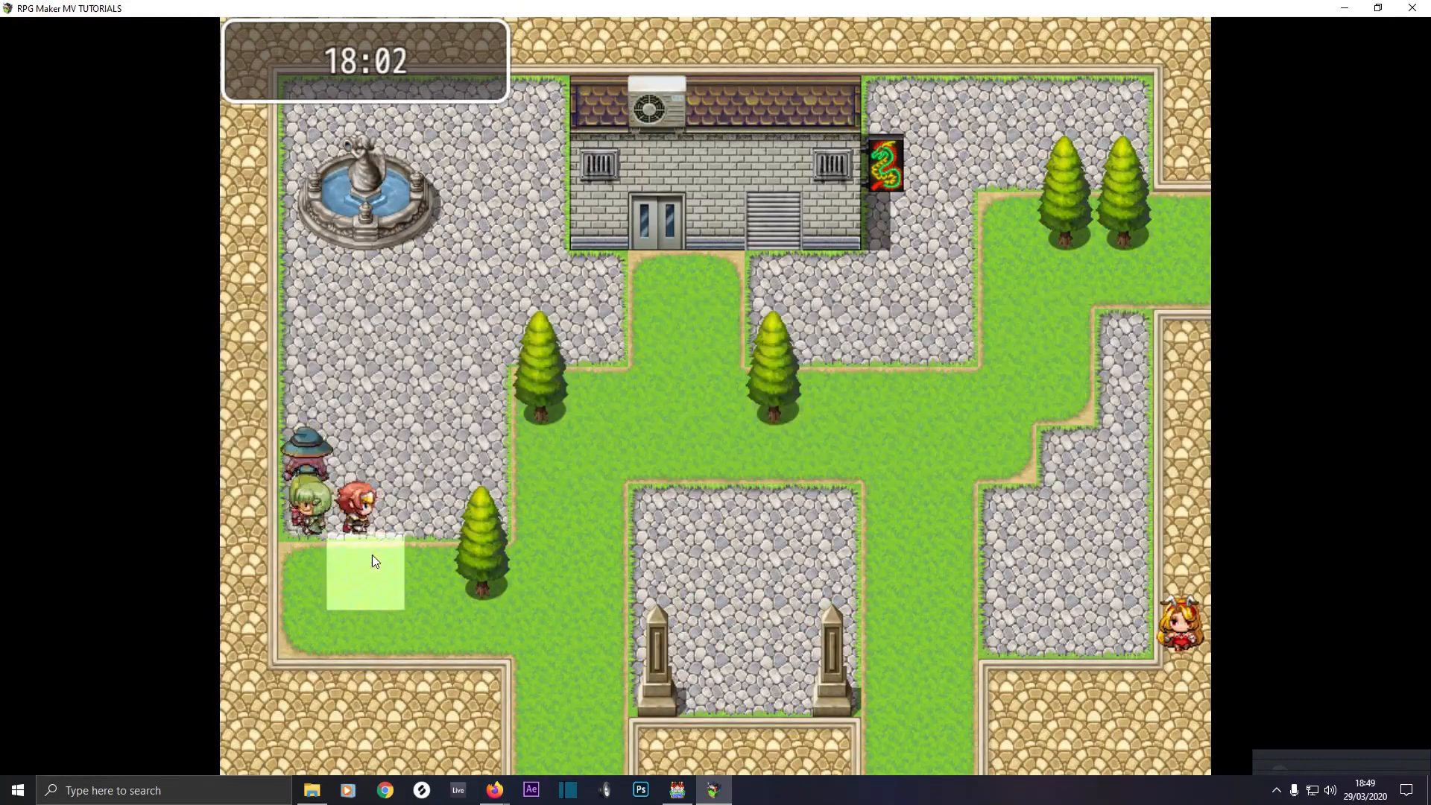
Return to the blonde girl, hand over the roses and dismiss her thank-you and reward messages.
{"action": "left_click", "coordinate": [655, 563]}
{"action": "left_click", "coordinate": [817, 566]}
{"action": "left_click", "coordinate": [942, 583]}
{"action": "left_click", "coordinate": [1101, 651]}
{"action": "left_click", "coordinate": [1174, 626]}
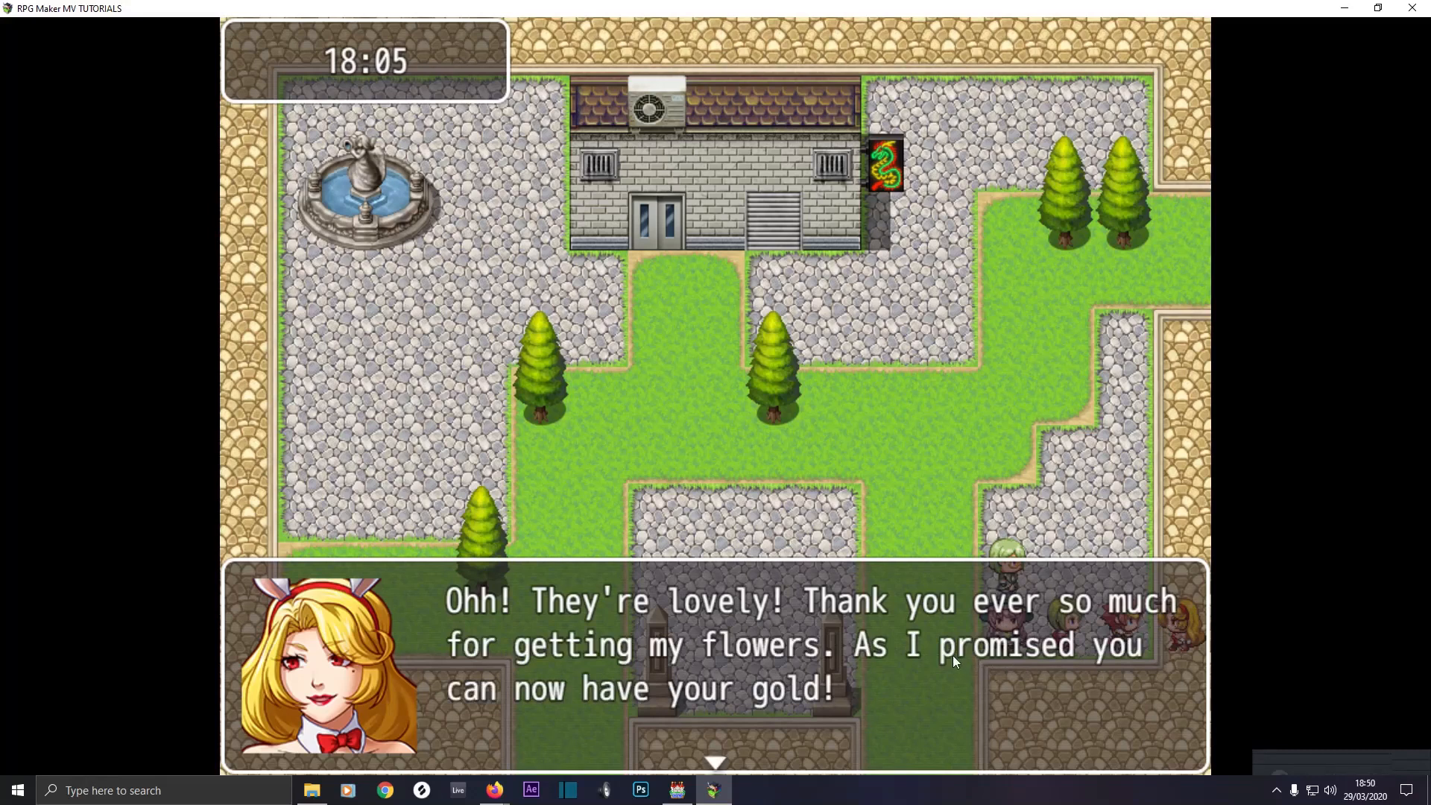
{"action": "left_click", "coordinate": [896, 655]}
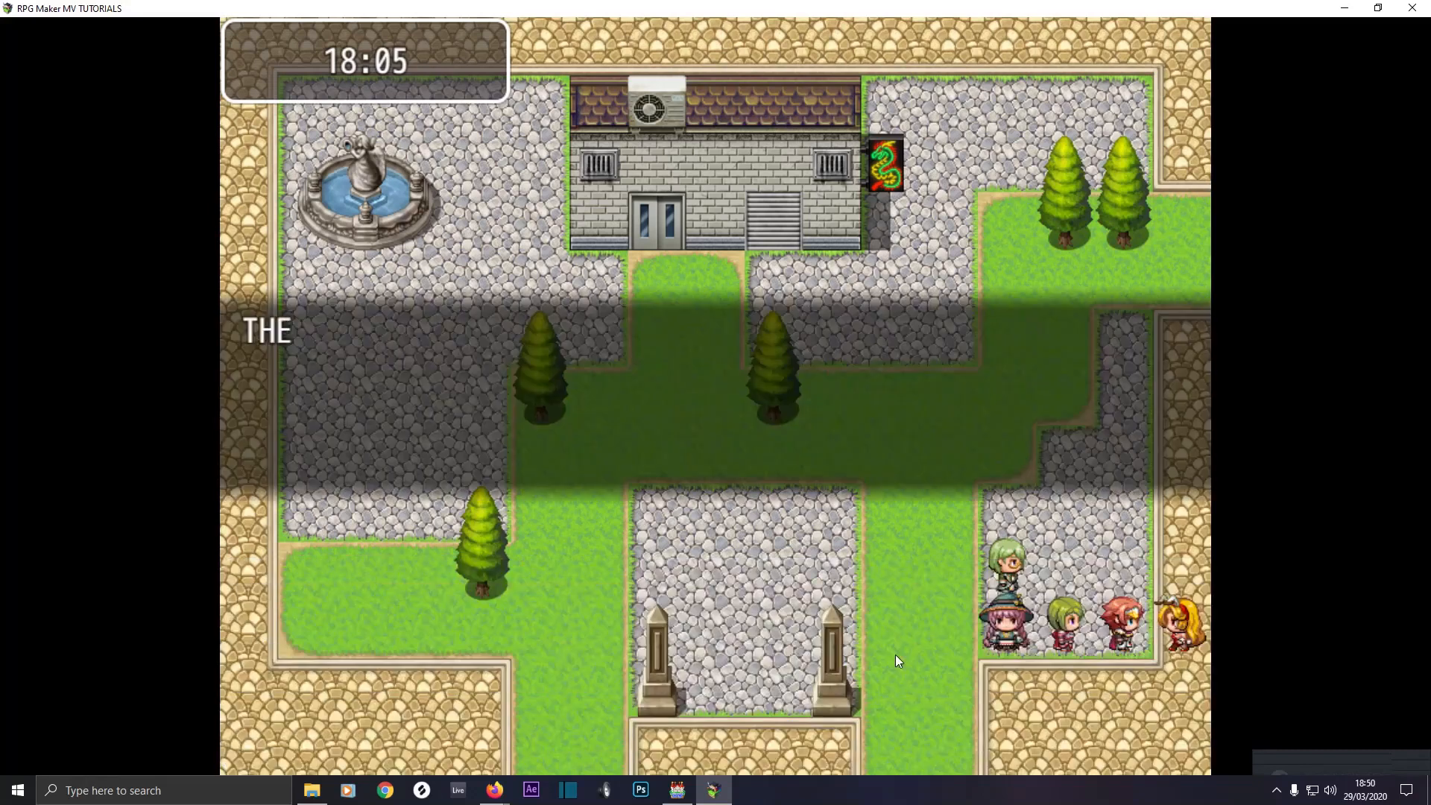
{"action": "left_click", "coordinate": [835, 606]}
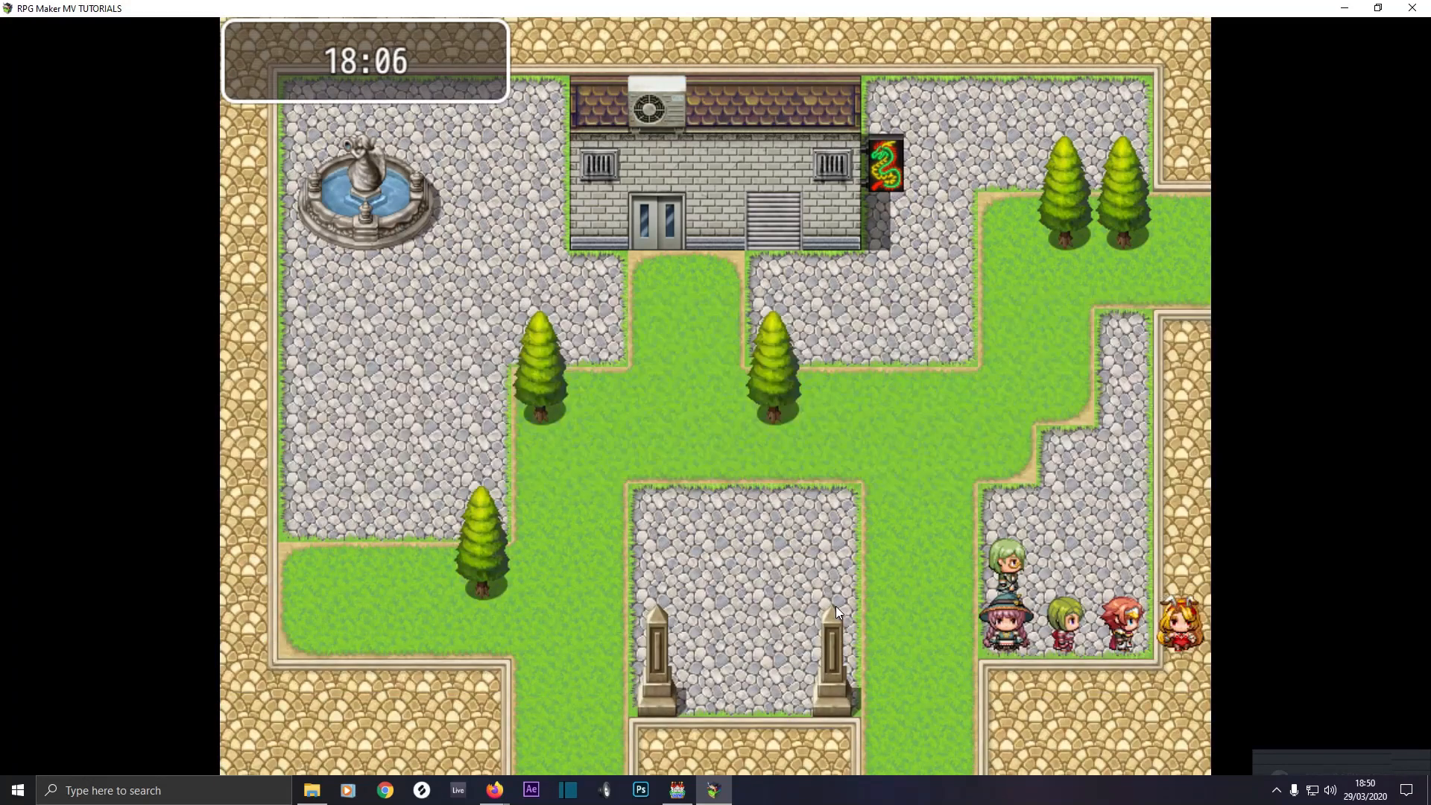
Check the party's gold in the game menu and end the playtest.
{"action": "right_click", "coordinate": [789, 565]}
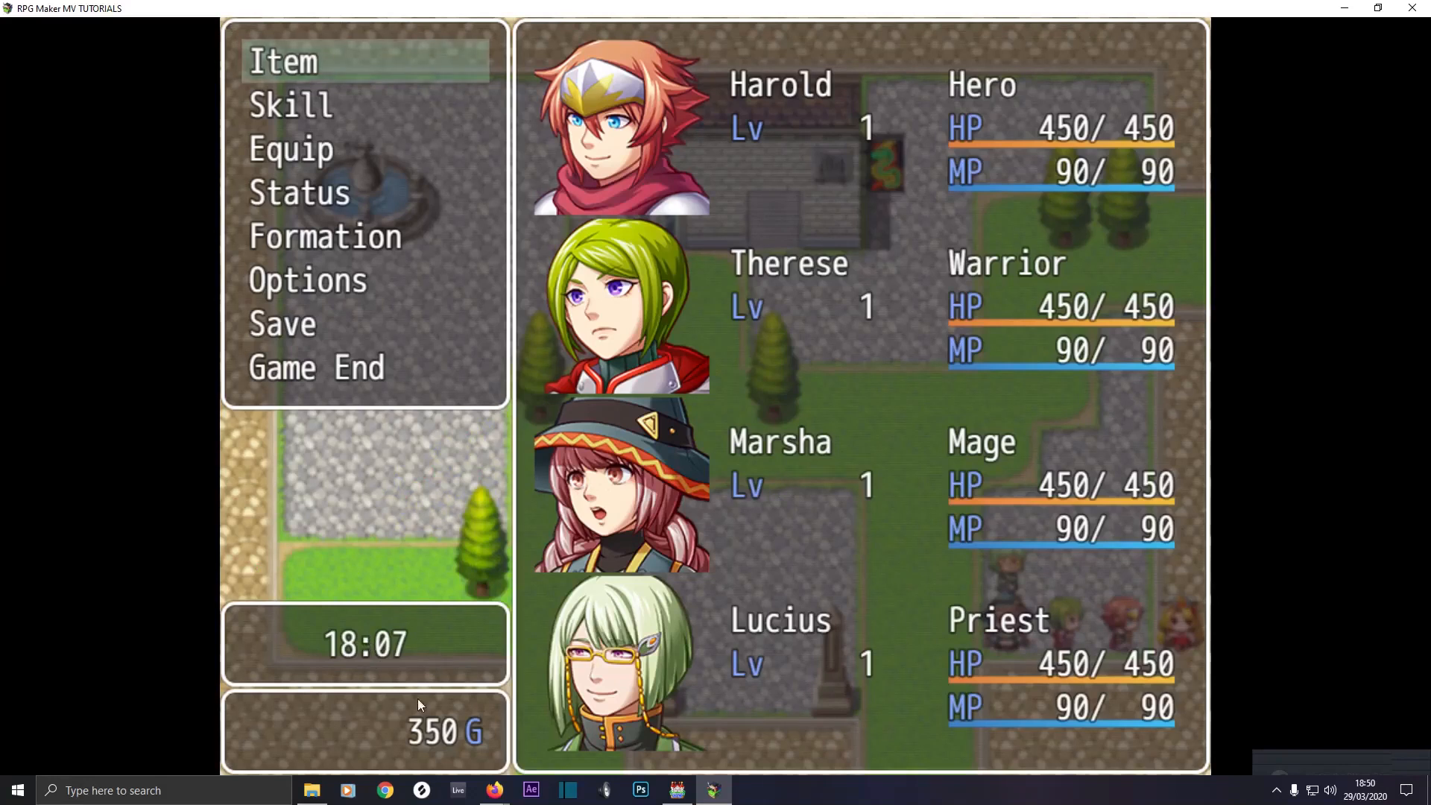
{"action": "right_click", "coordinate": [449, 727]}
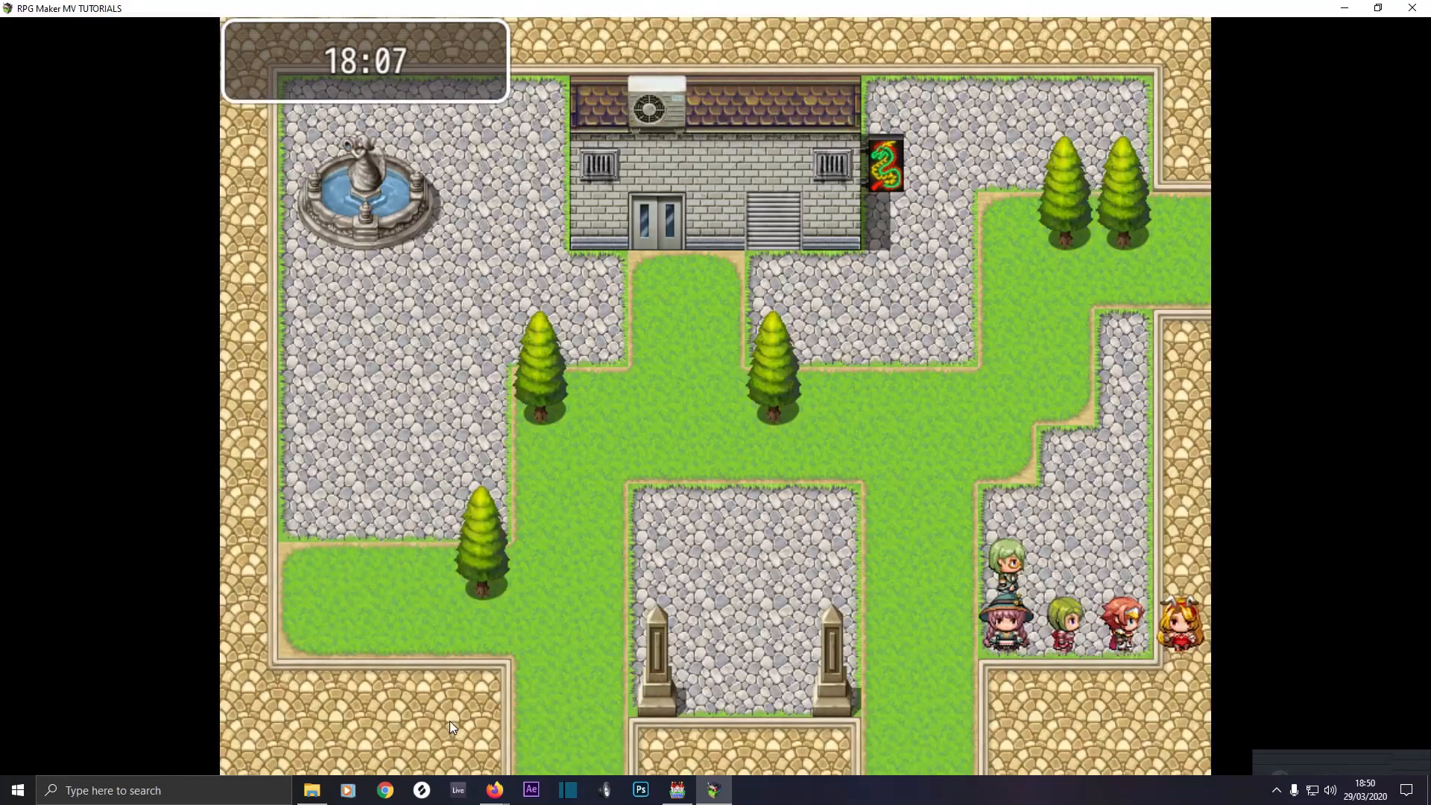
{"action": "left_click", "coordinate": [1412, 8]}
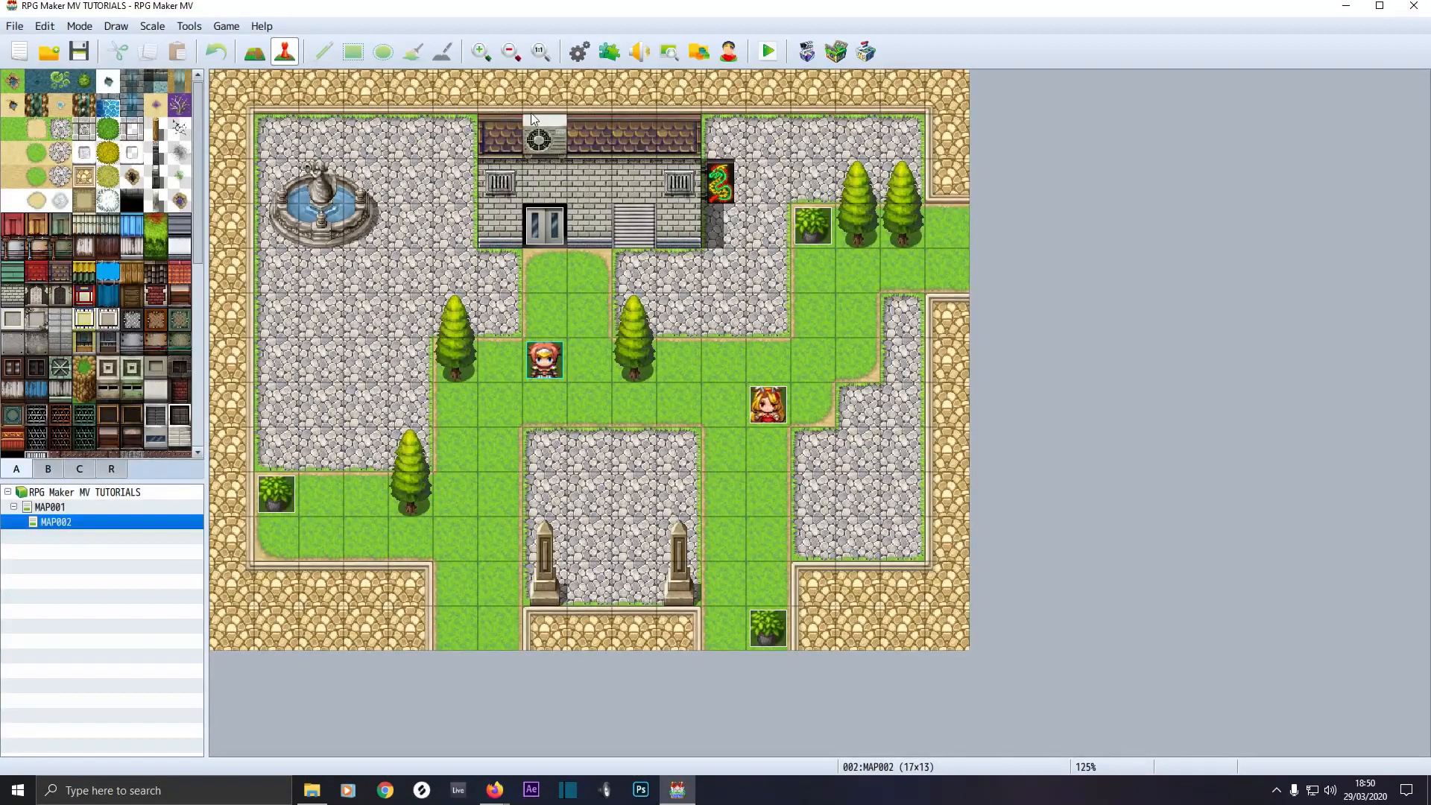
Examine the Yellow Rose item's settings in the database, including the item maximum and the Occasion options.
{"action": "left_click", "coordinate": [579, 52]}
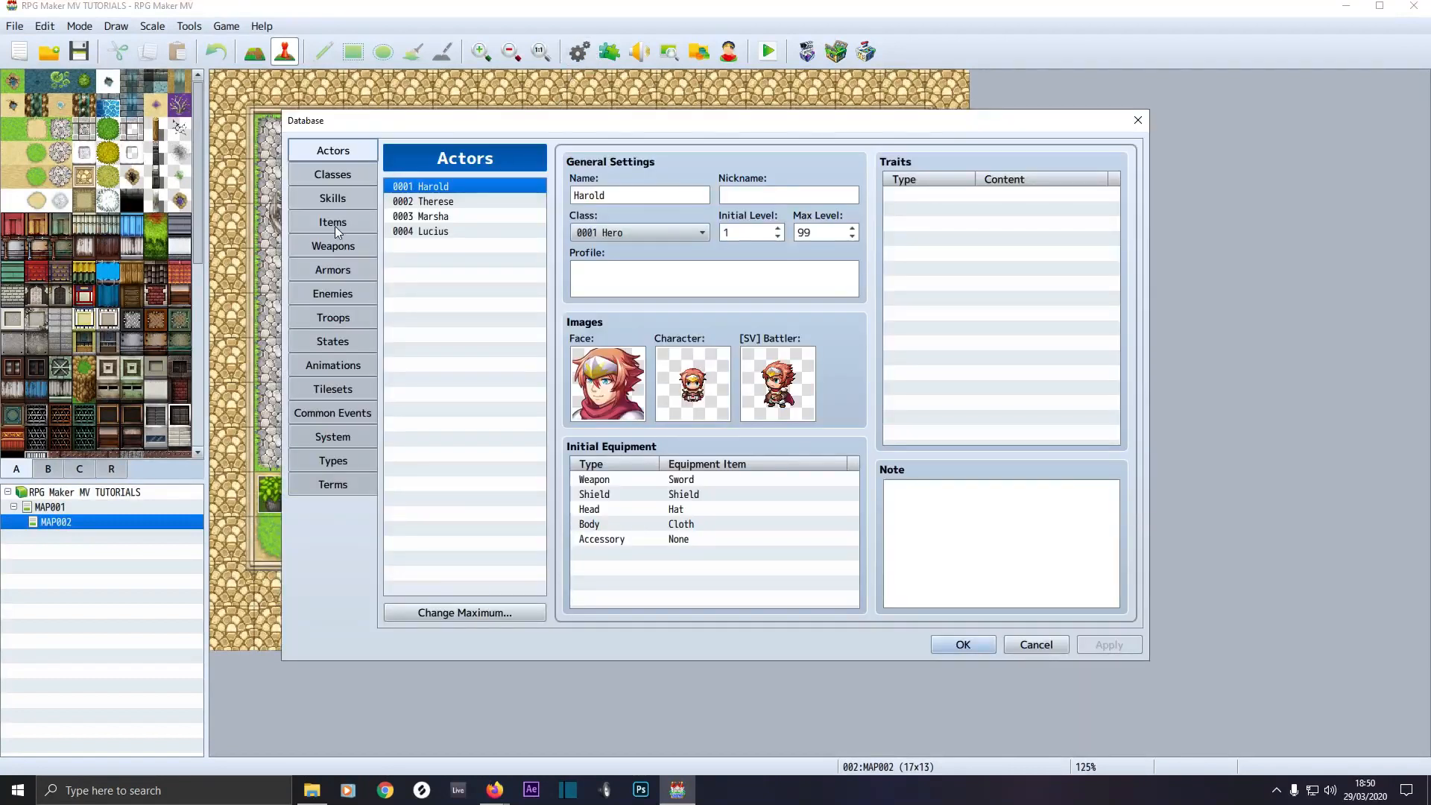
{"action": "left_click", "coordinate": [336, 226]}
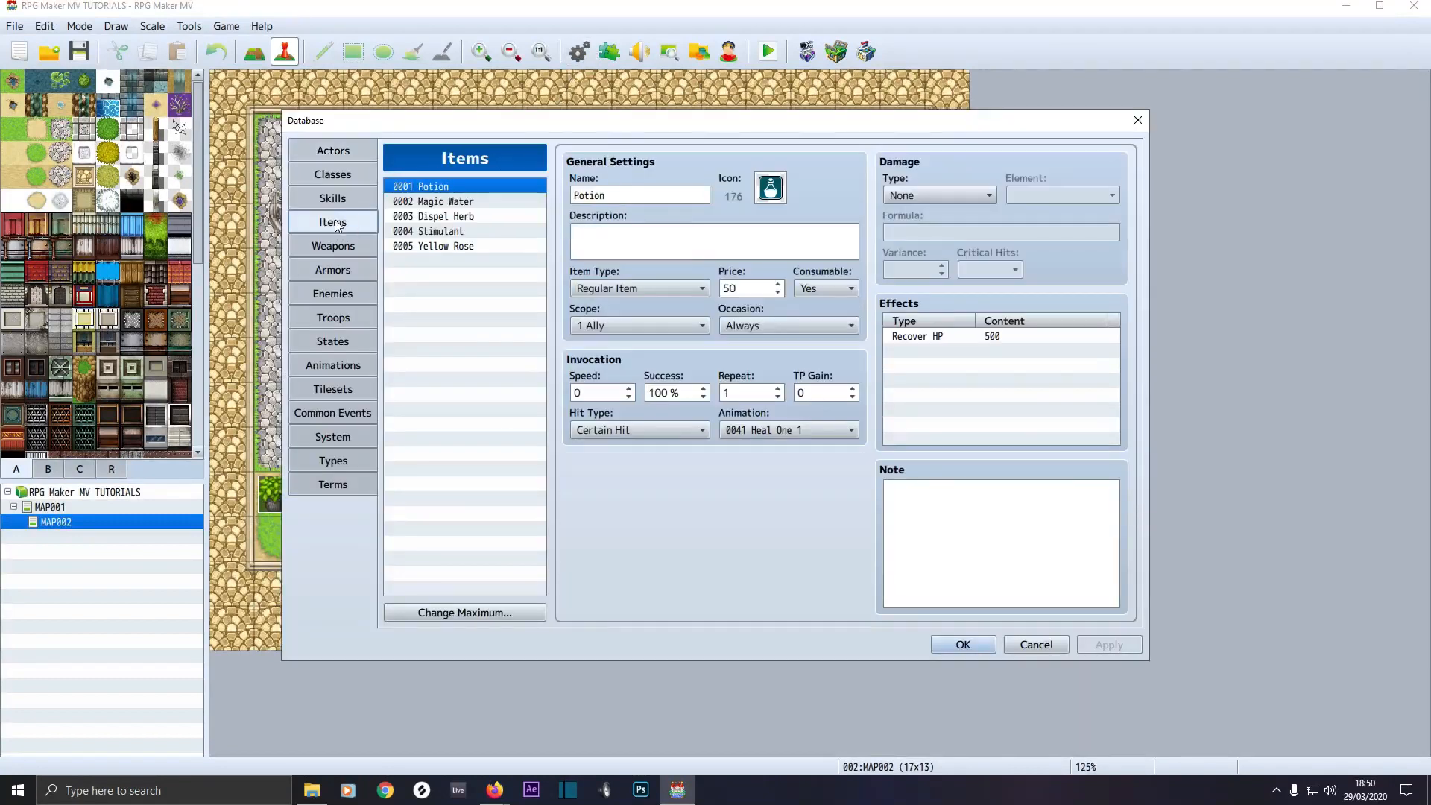
{"action": "left_click", "coordinate": [440, 247]}
{"action": "left_click", "coordinate": [453, 613]}
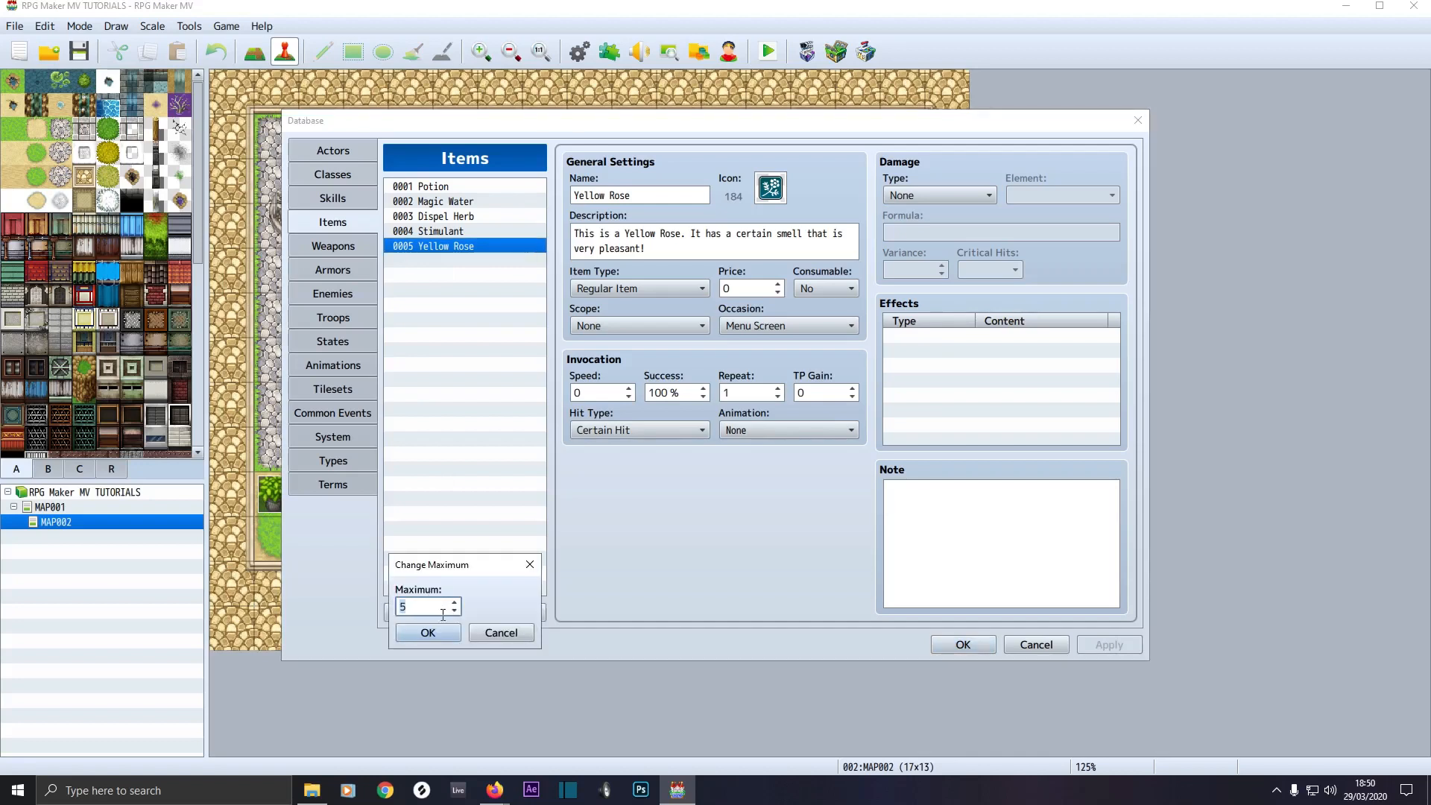
{"action": "left_click", "coordinate": [496, 634]}
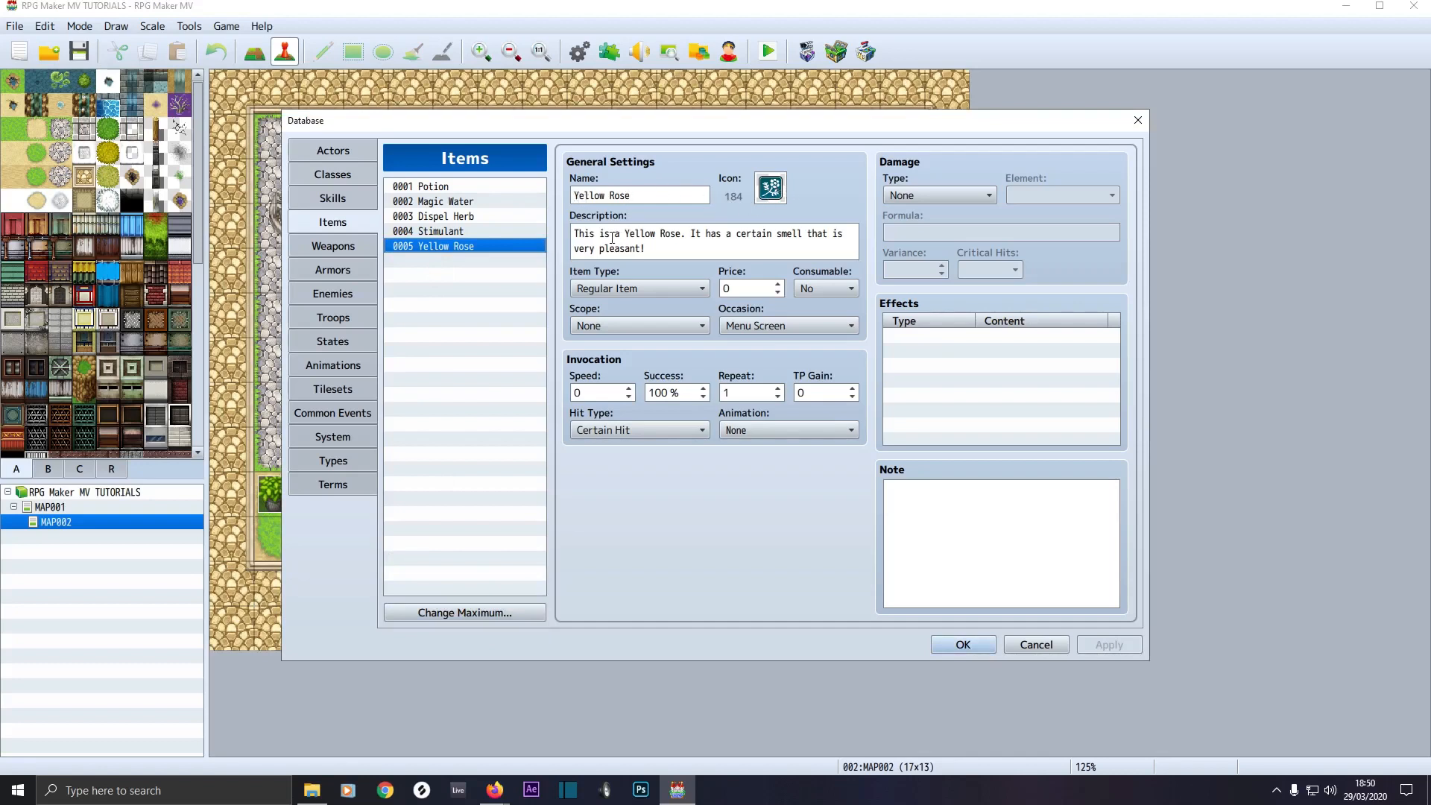
{"action": "left_click", "coordinate": [768, 326]}
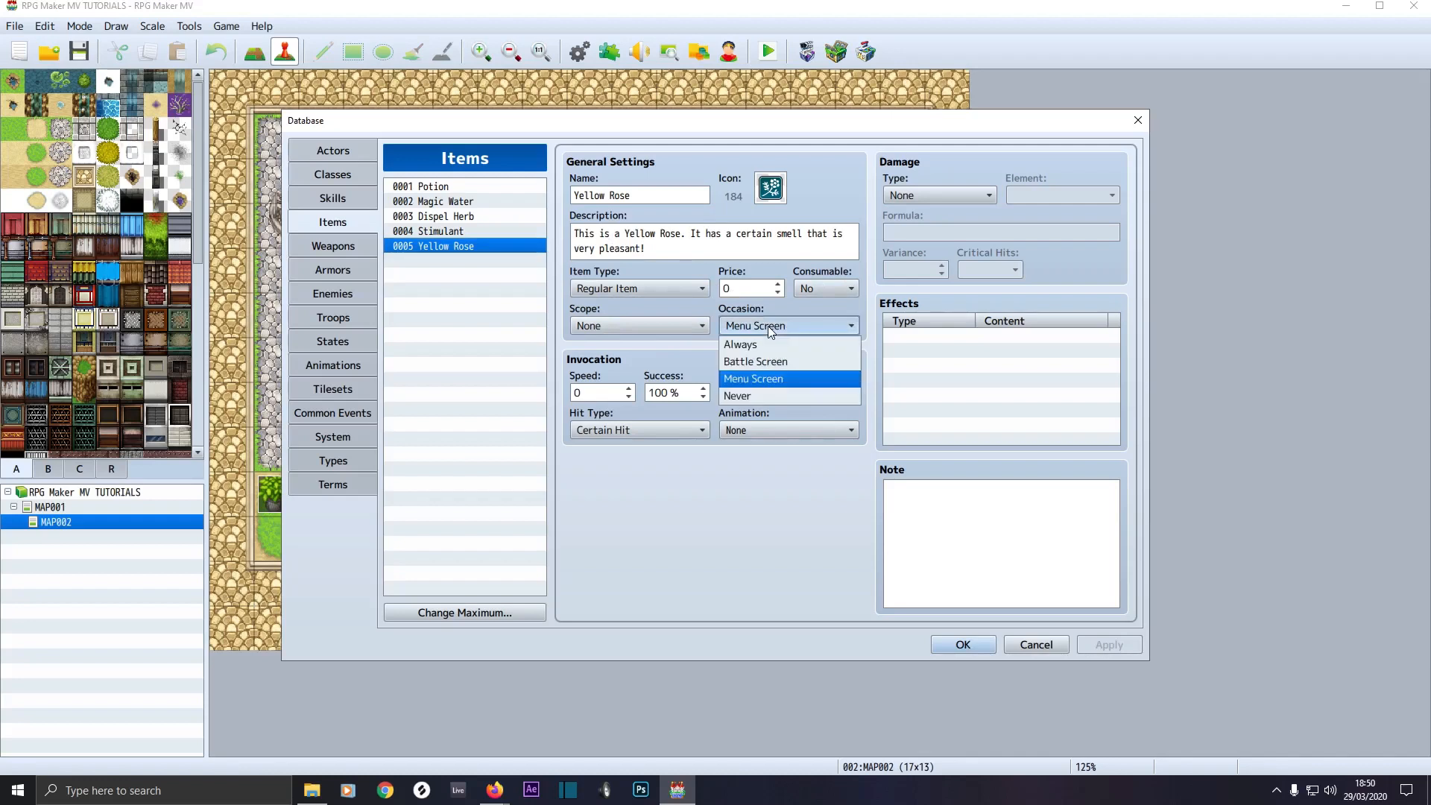
{"action": "left_click", "coordinate": [767, 325]}
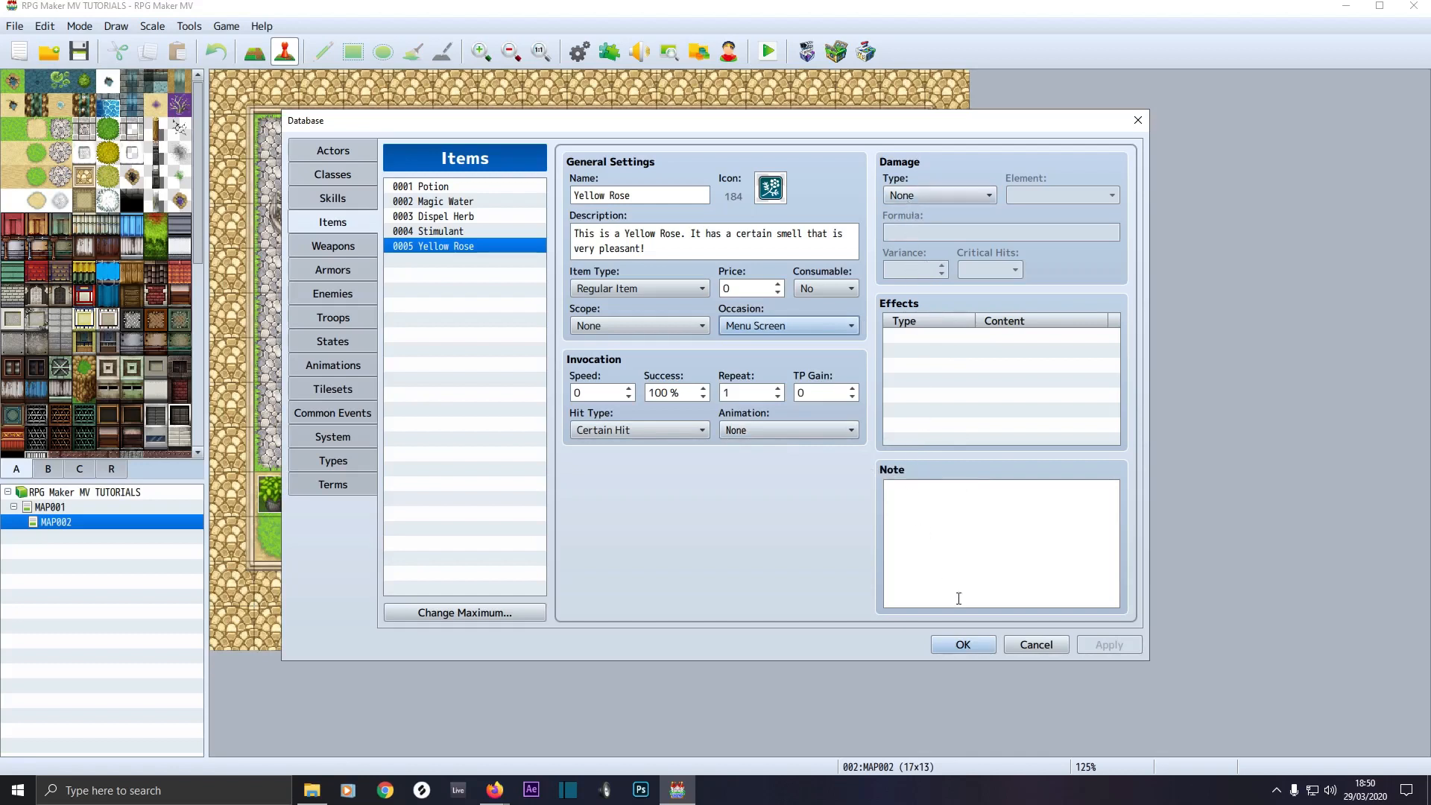
{"action": "left_click", "coordinate": [961, 645]}
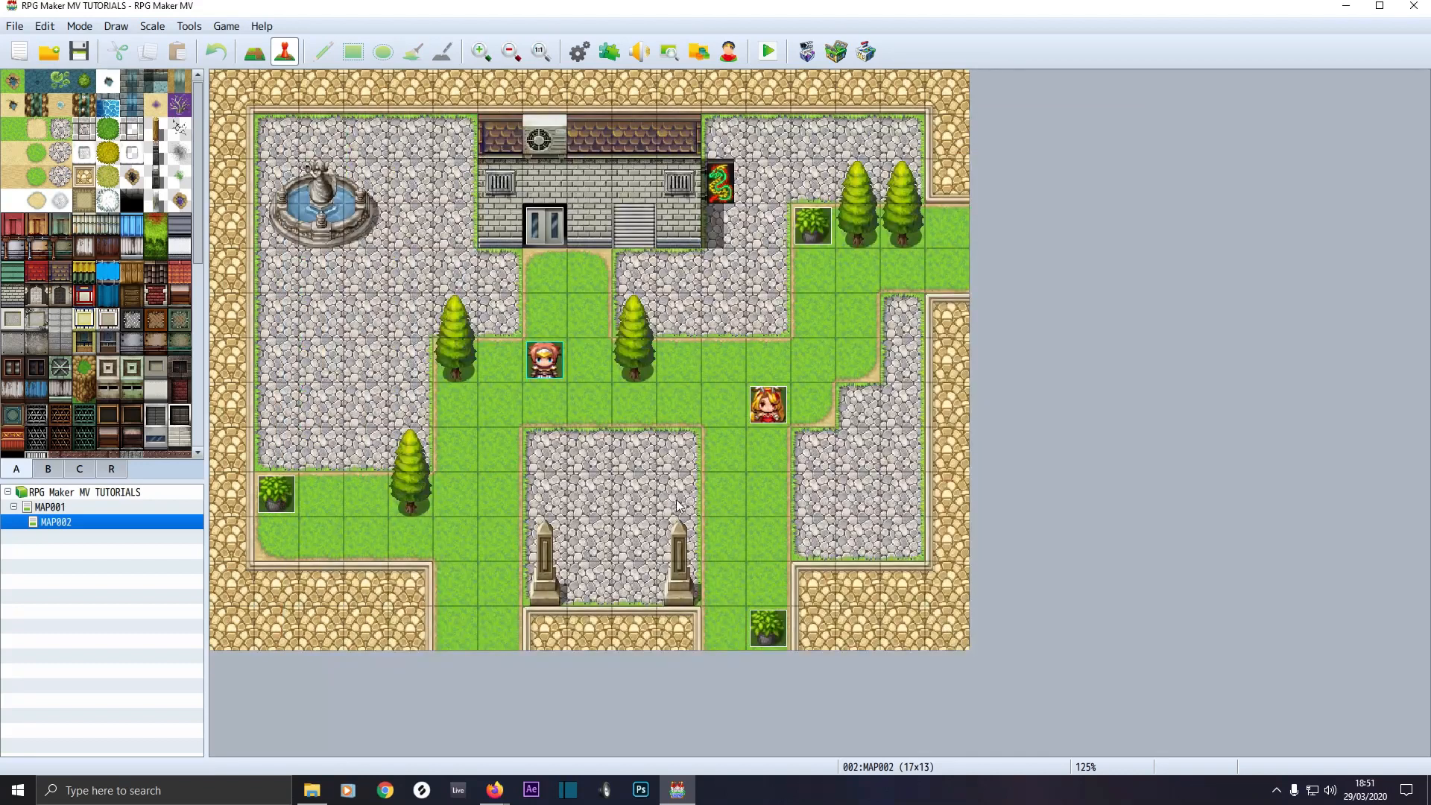
Open the blonde girl's event on MAP002 and review the People2 character image used on its first page.
{"action": "double_click", "coordinate": [769, 415]}
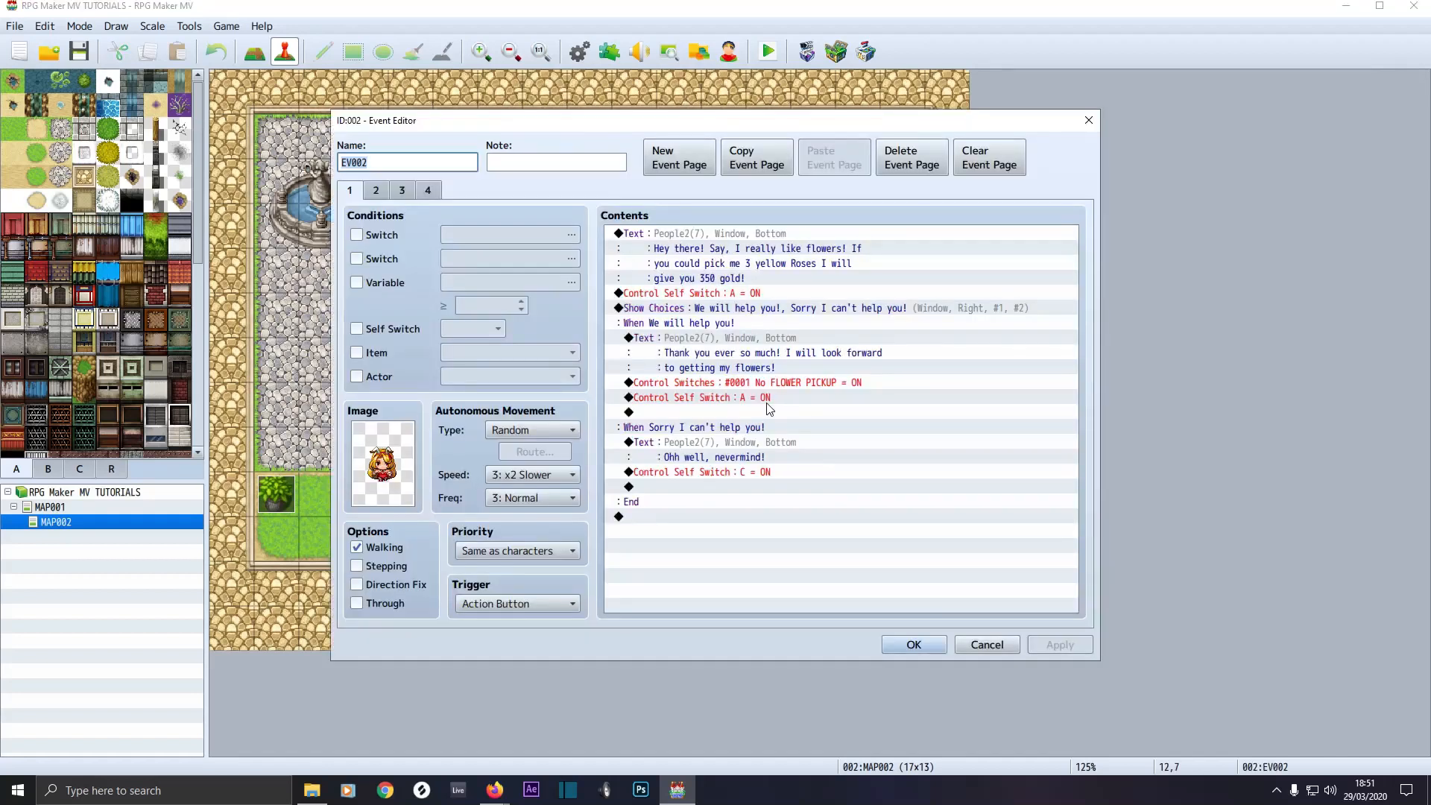
{"action": "left_click", "coordinate": [384, 468]}
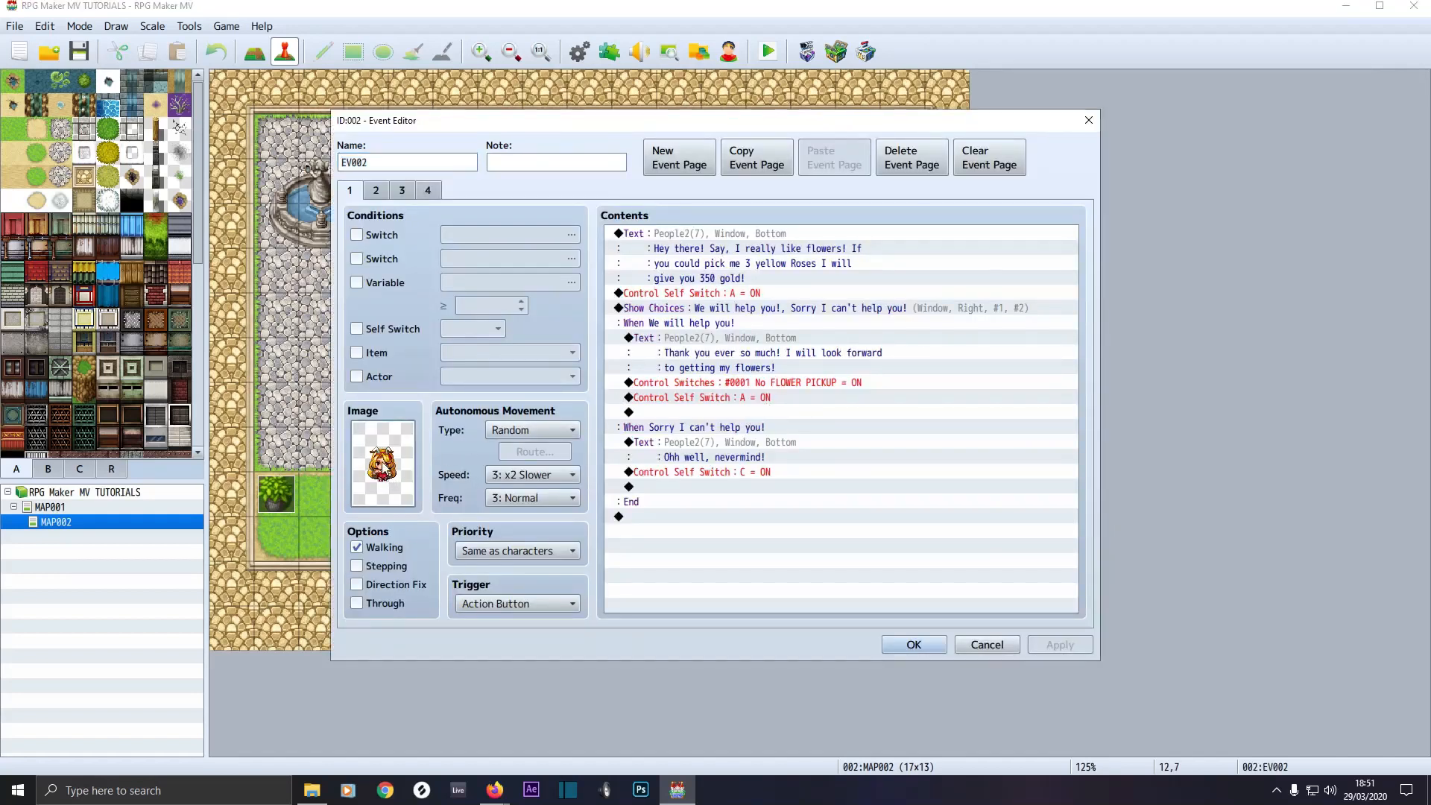
{"action": "double_click", "coordinate": [382, 468]}
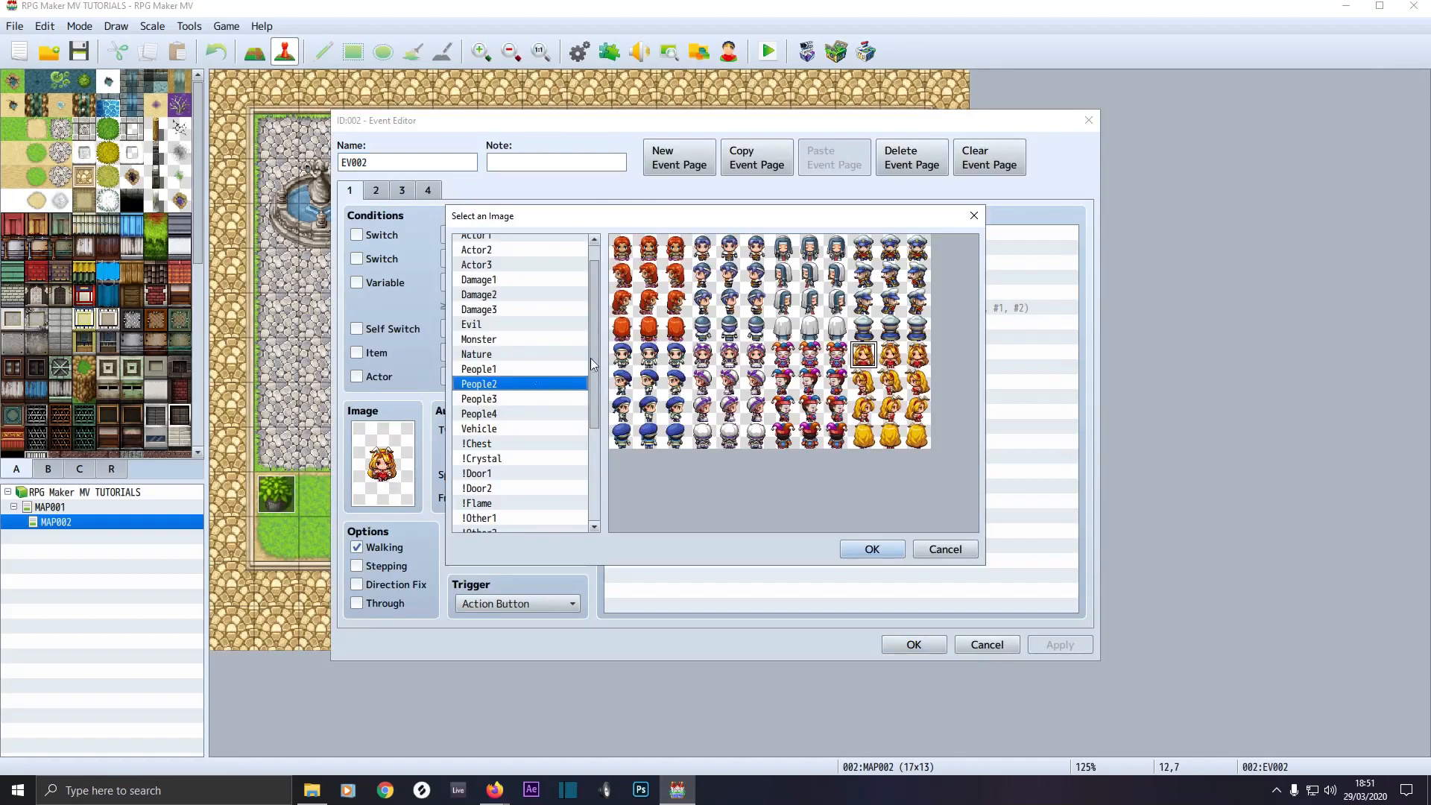
{"action": "left_click", "coordinate": [873, 552]}
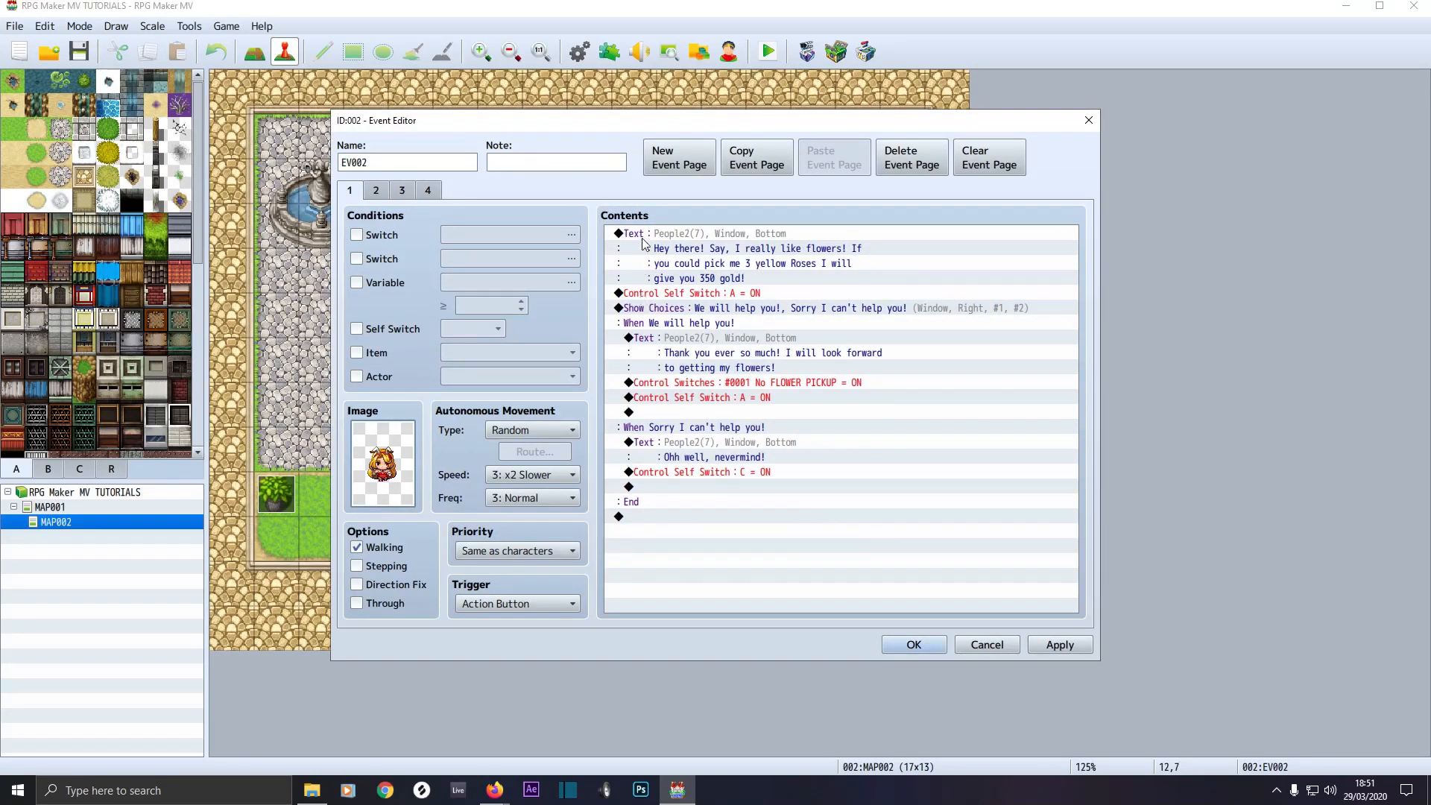
Try out a Show Text command with the blonde girl's People2 face and the text "thxsdhdrh", and discard it.
{"action": "double_click", "coordinate": [688, 516]}
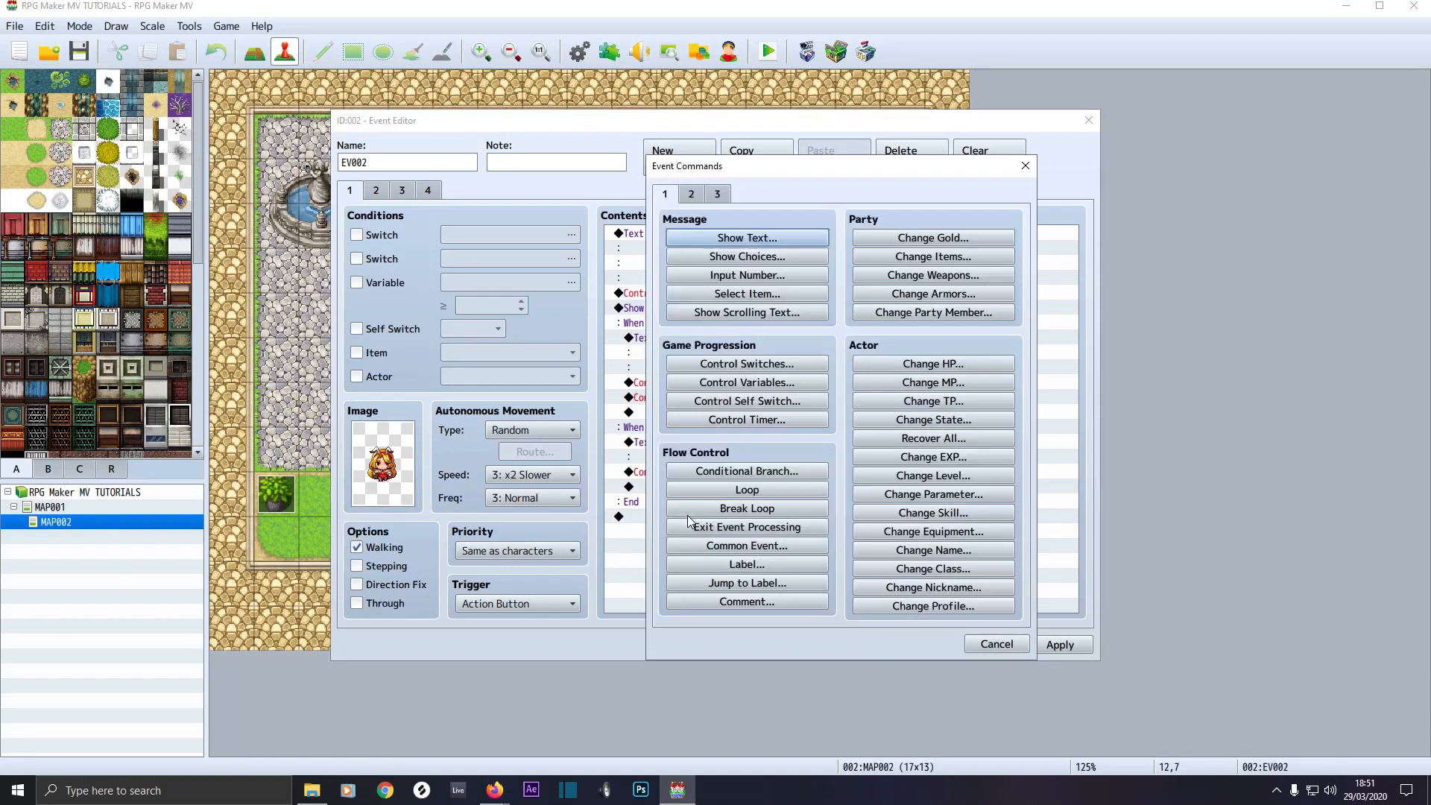
{"action": "left_click", "coordinate": [705, 238]}
{"action": "double_click", "coordinate": [674, 399]}
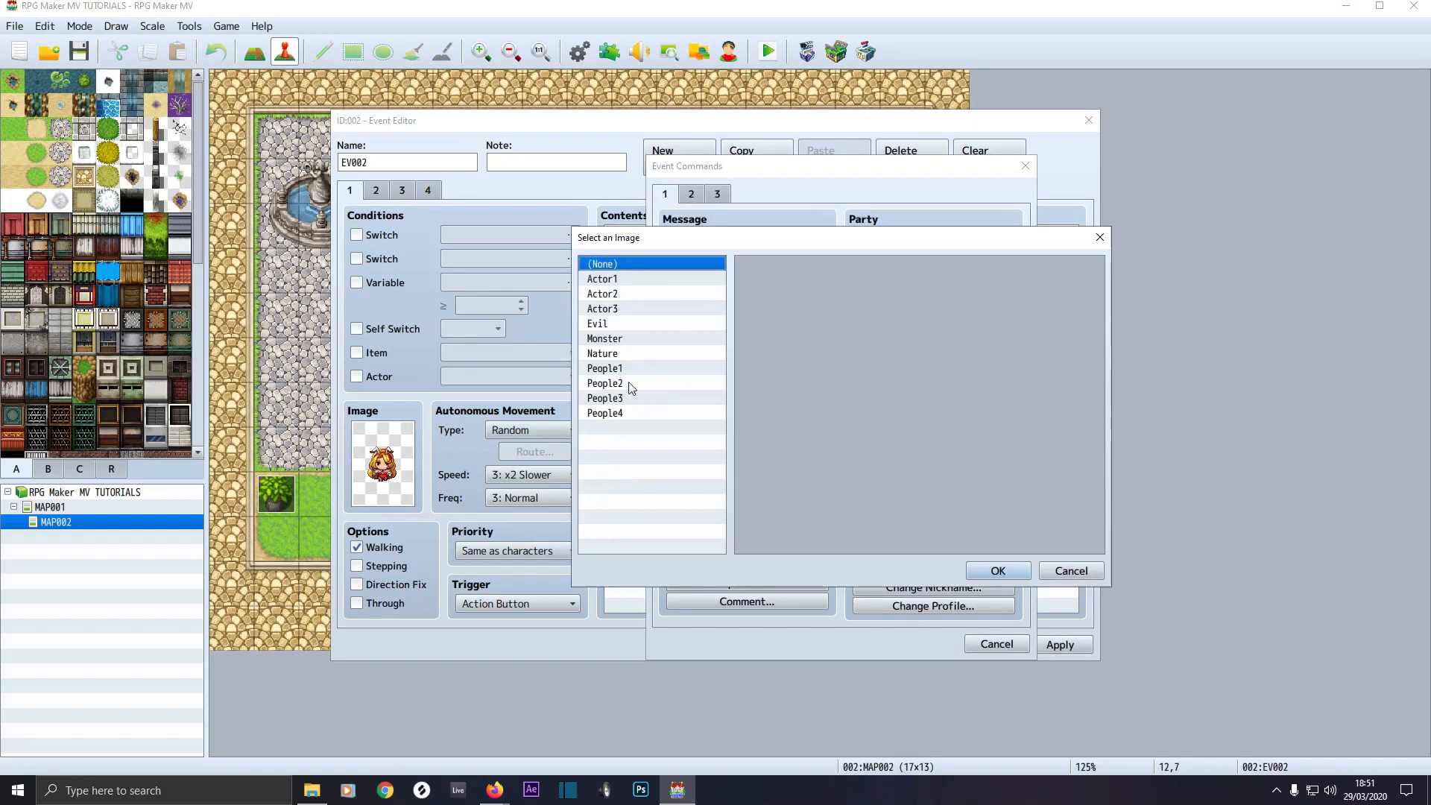
{"action": "left_click", "coordinate": [625, 385]}
{"action": "double_click", "coordinate": [982, 367]}
{"action": "type", "text": "thxsdhdrh"}
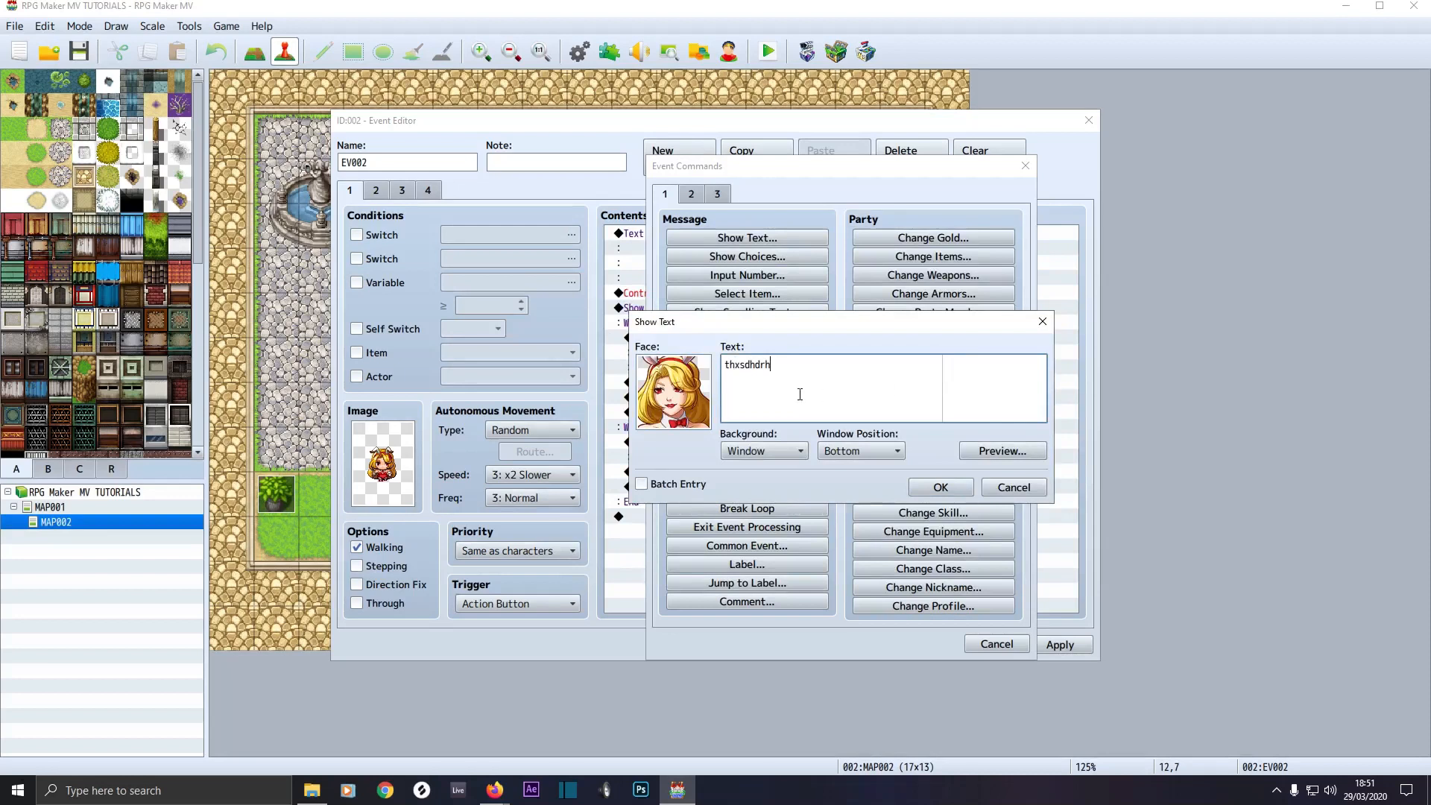
{"action": "left_click", "coordinate": [1010, 488]}
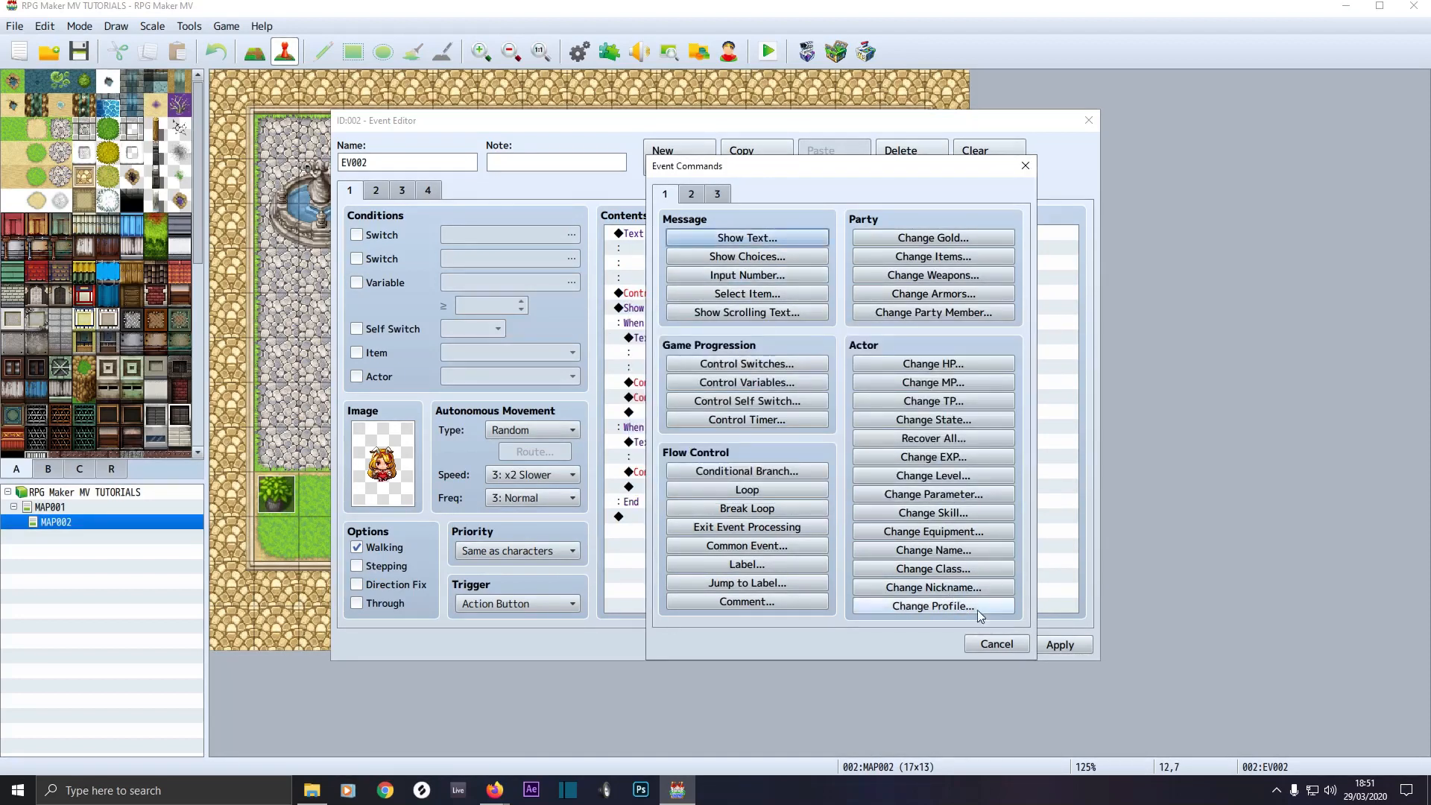
{"action": "left_click", "coordinate": [1003, 645]}
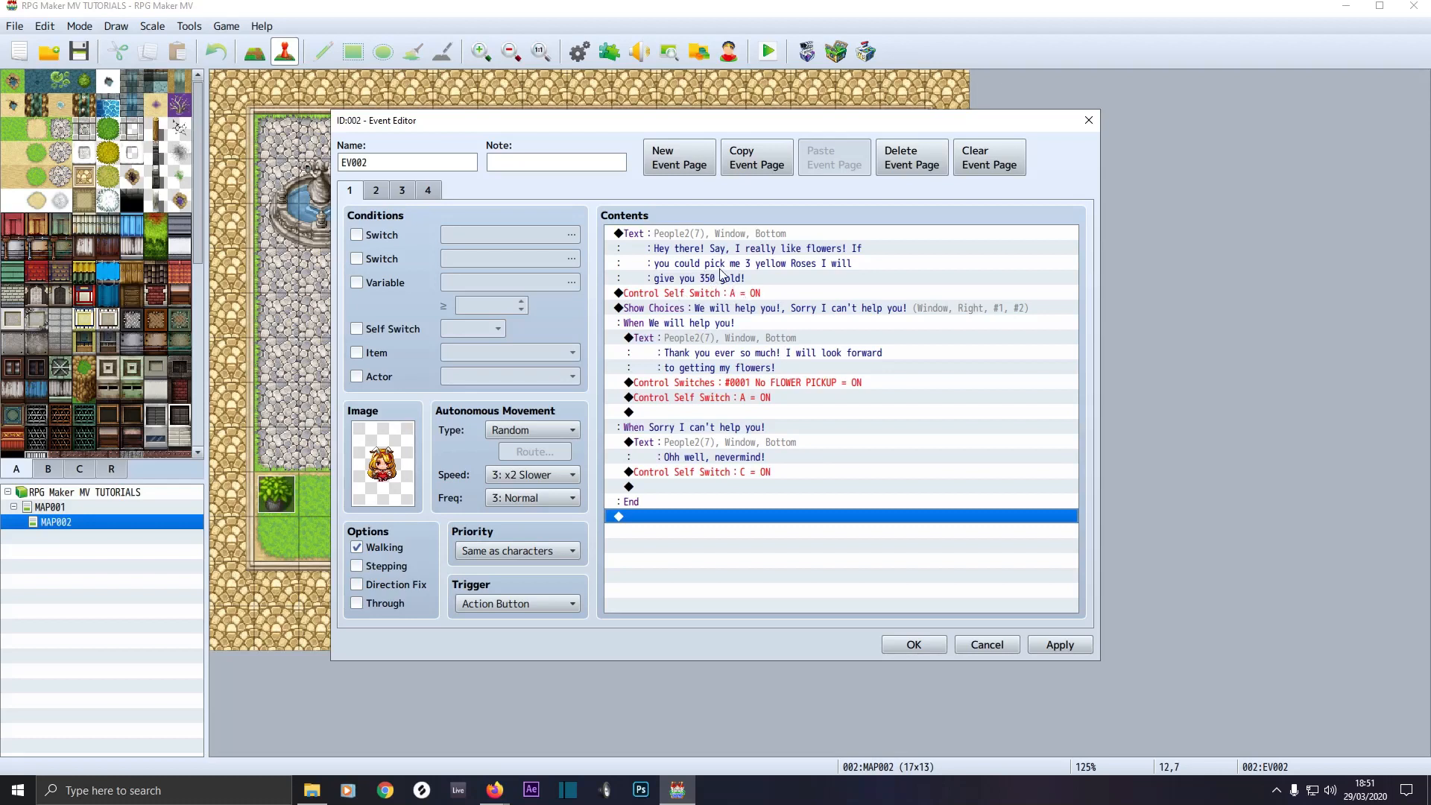
Compare the quest-giver event's first and second pages, including the self switch condition and the commands on each.
{"action": "left_click", "coordinate": [376, 191]}
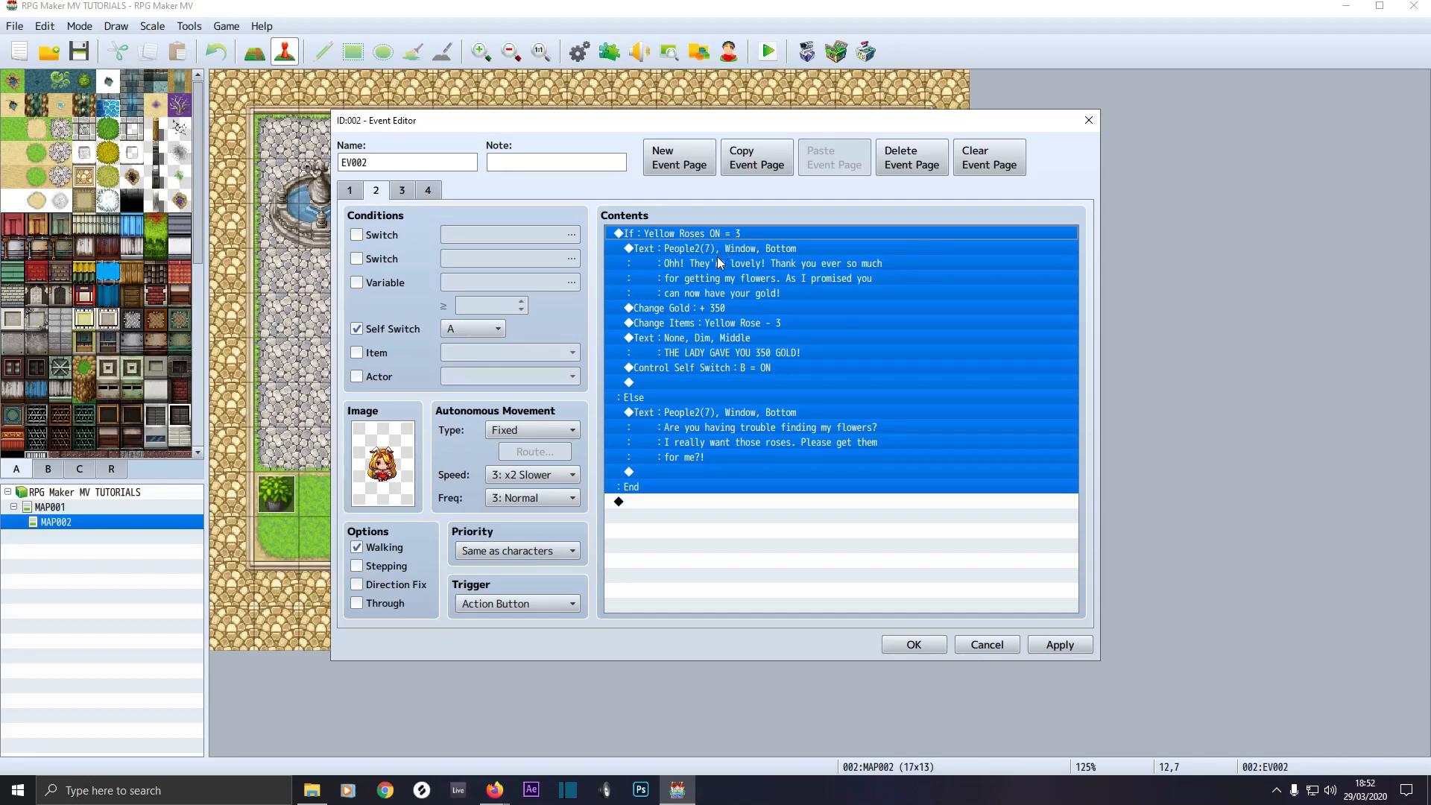
{"action": "double_click", "coordinate": [685, 505]}
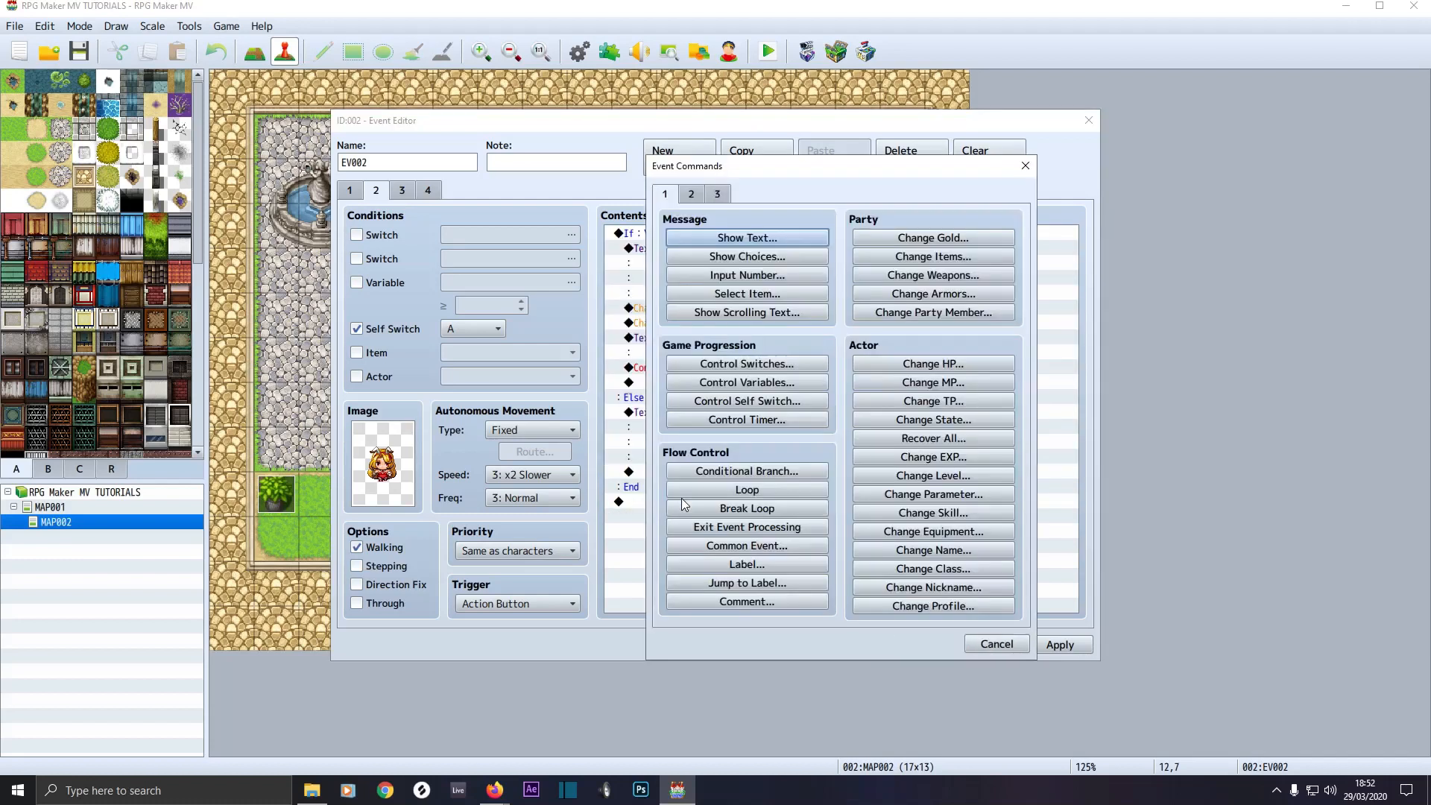
{"action": "left_click", "coordinate": [994, 645]}
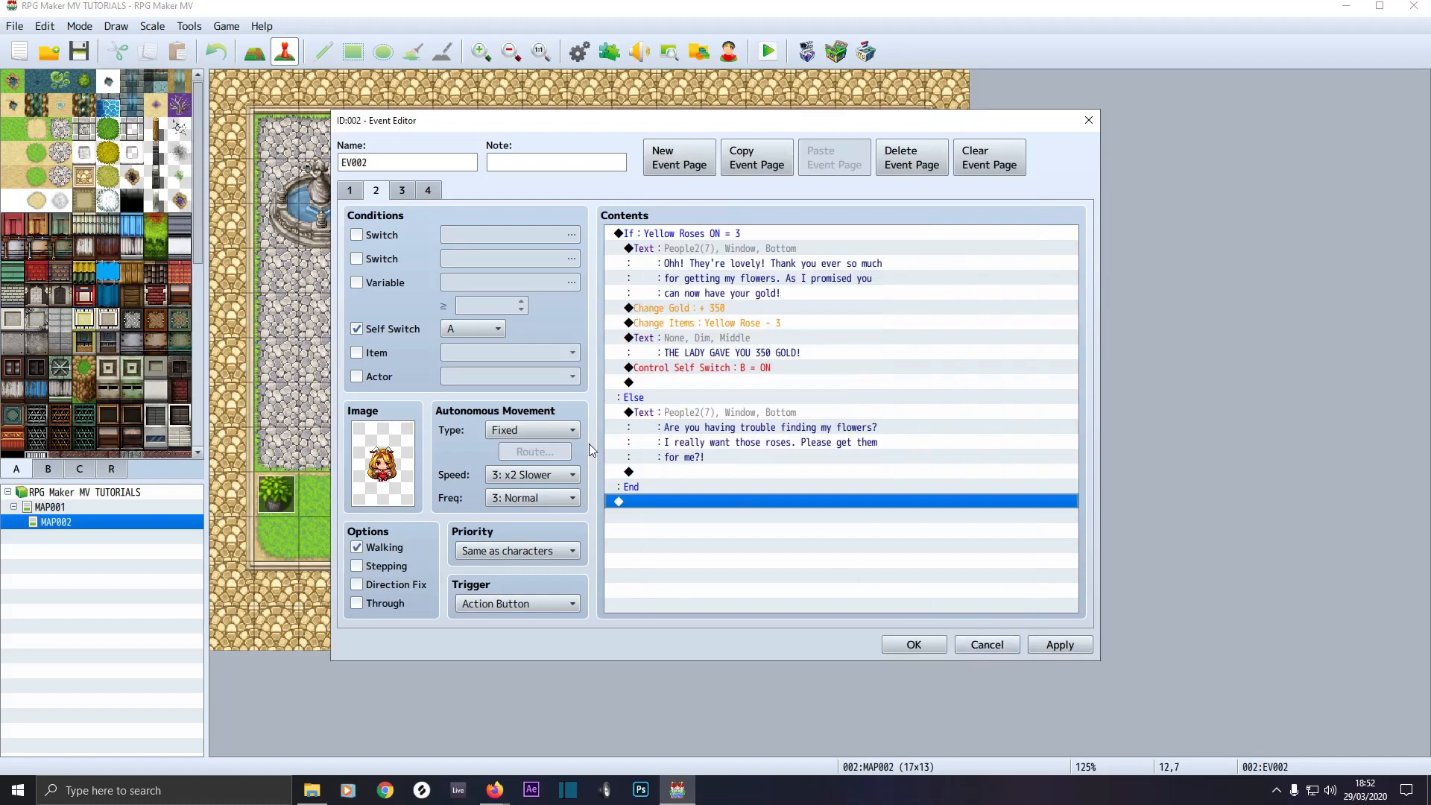
{"action": "left_click", "coordinate": [350, 191]}
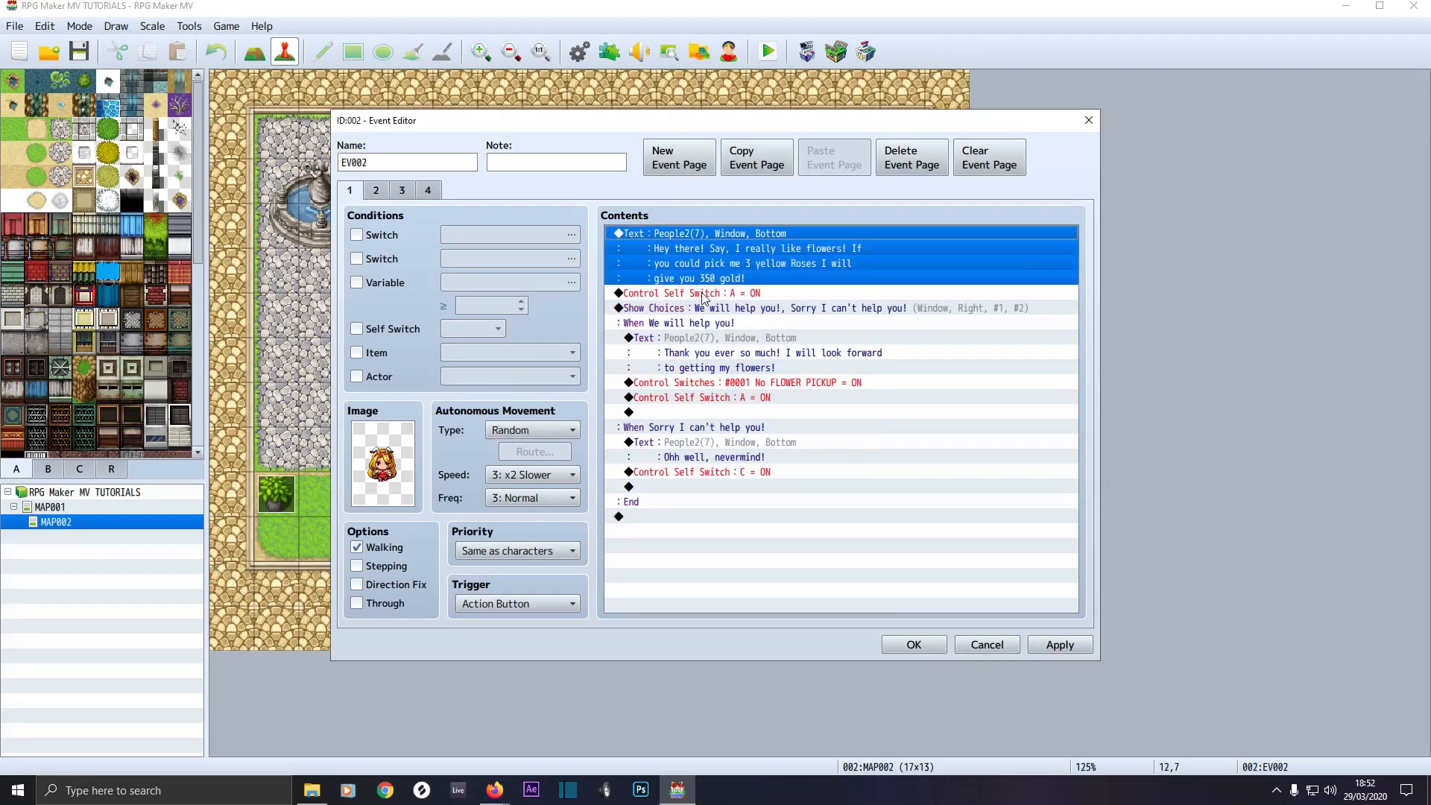
{"action": "left_click", "coordinate": [369, 194]}
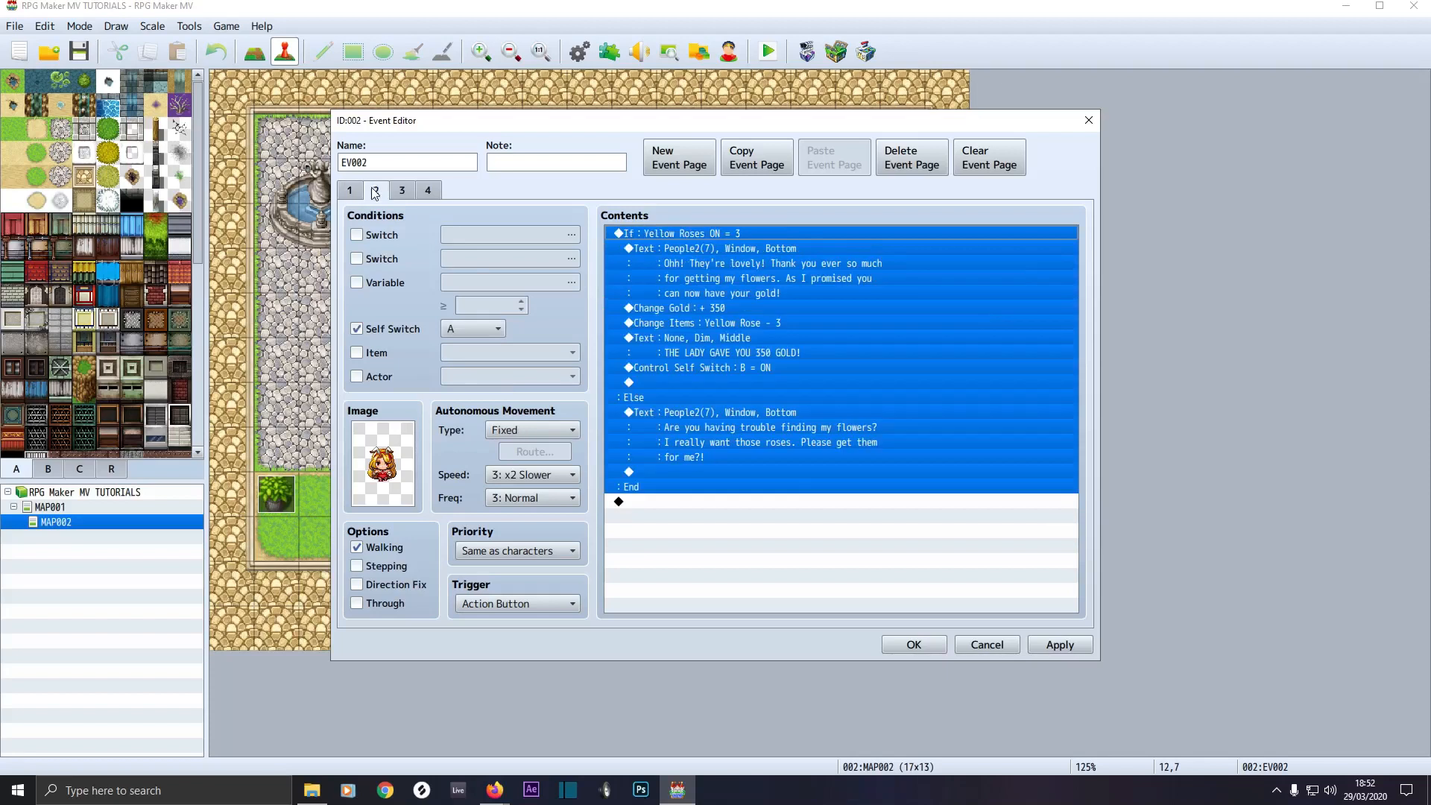
{"action": "left_click", "coordinate": [355, 191]}
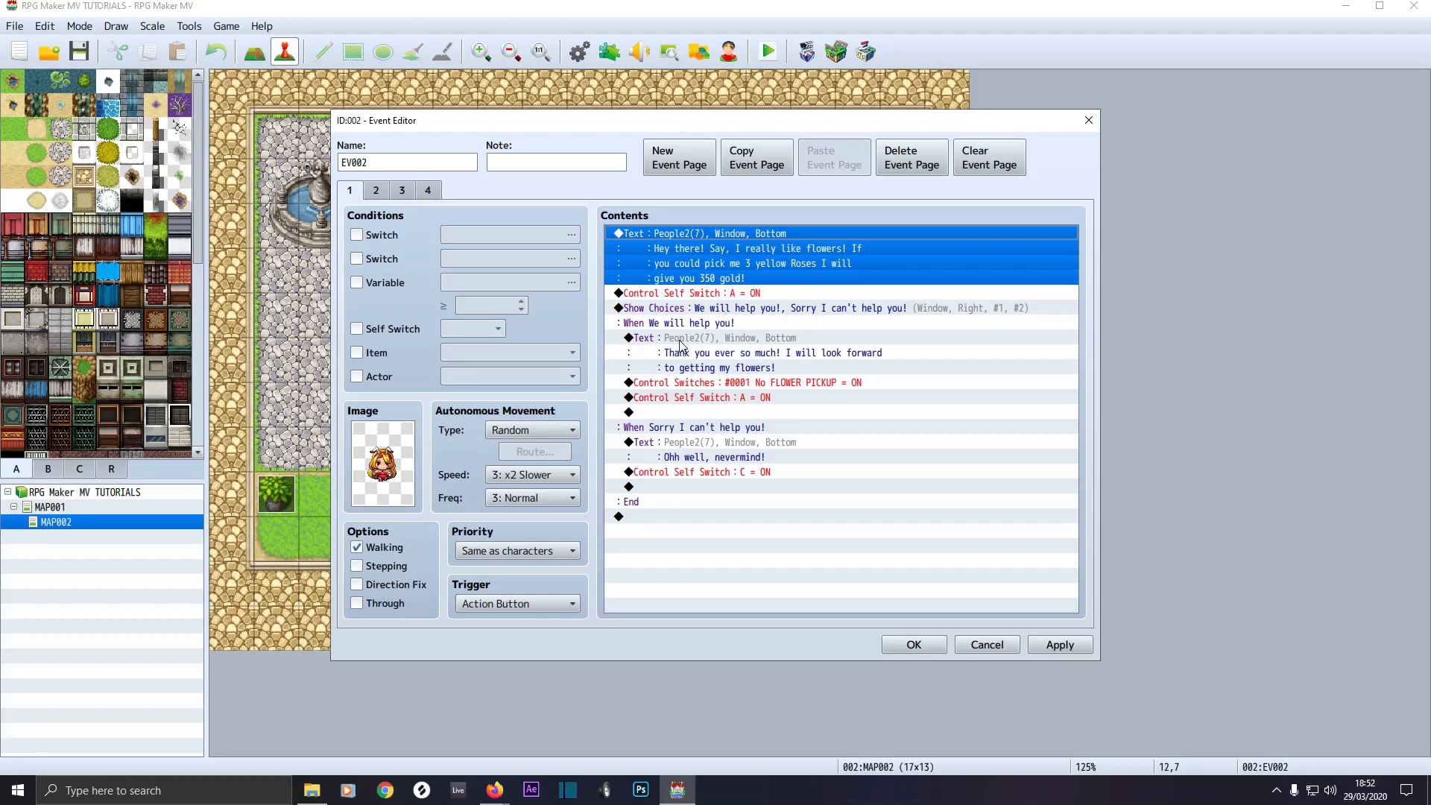
Examine the Show Choices command's choice fields and window options for the first event page without adding it.
{"action": "double_click", "coordinate": [693, 515]}
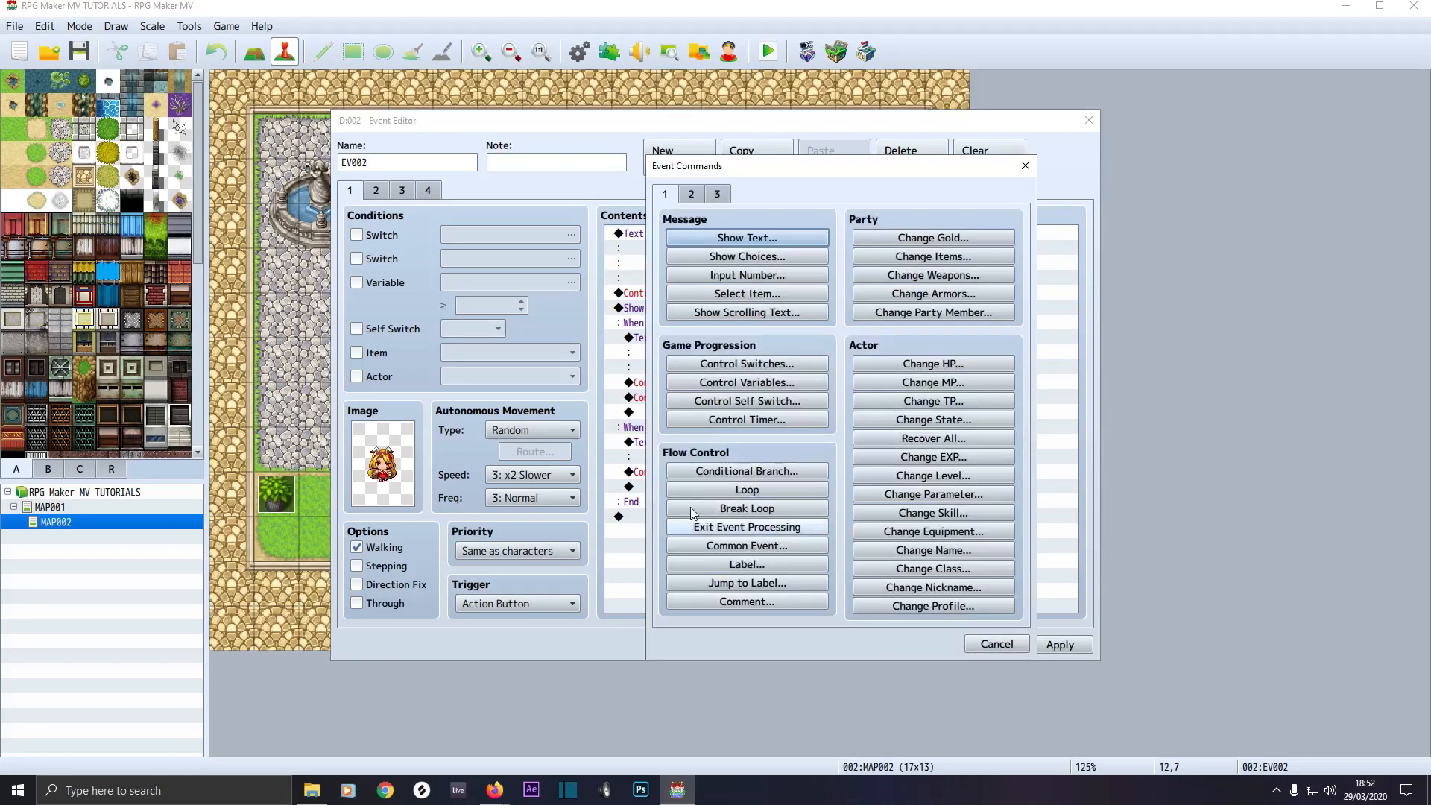
{"action": "left_click", "coordinate": [747, 257]}
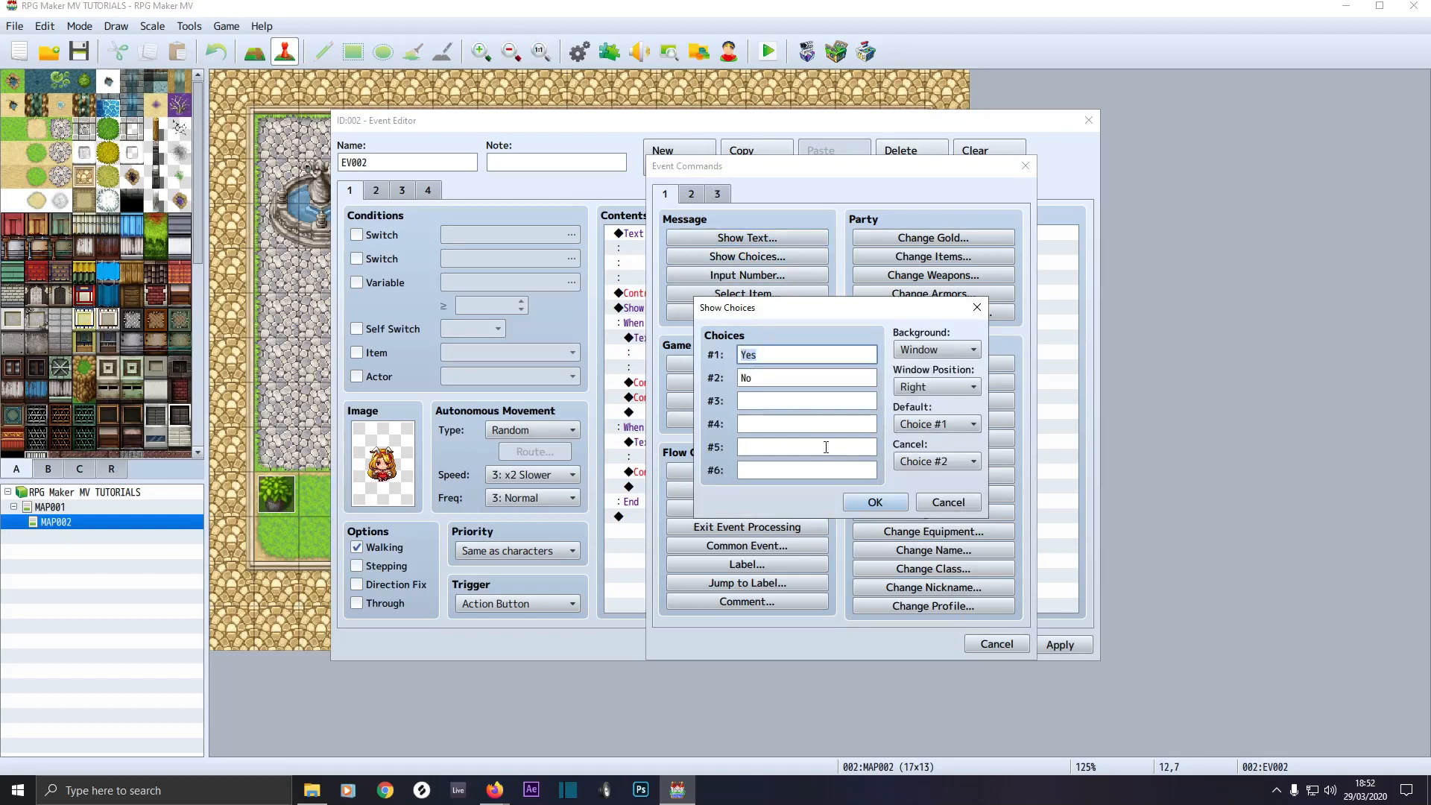
{"action": "left_click", "coordinate": [948, 501]}
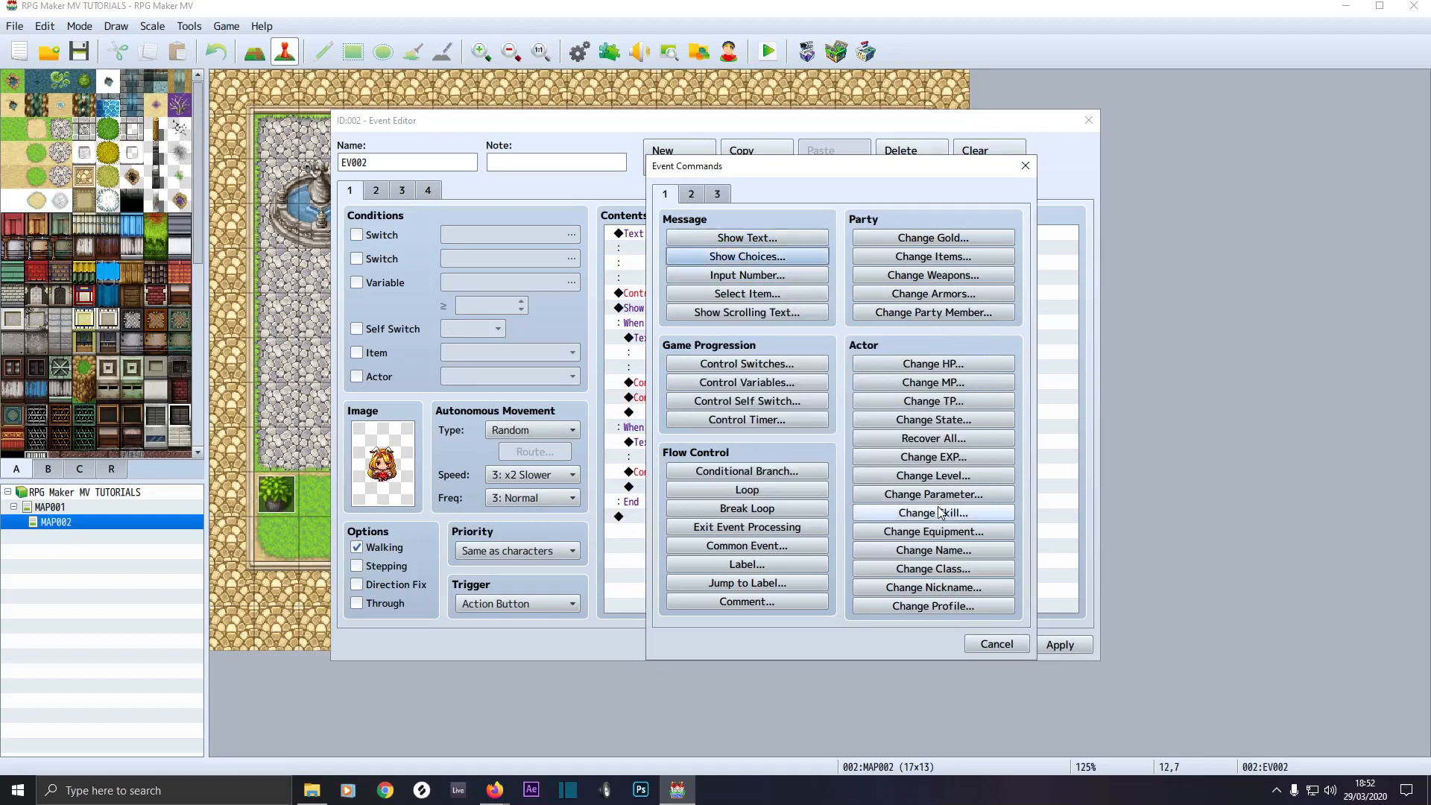
{"action": "left_click", "coordinate": [993, 642]}
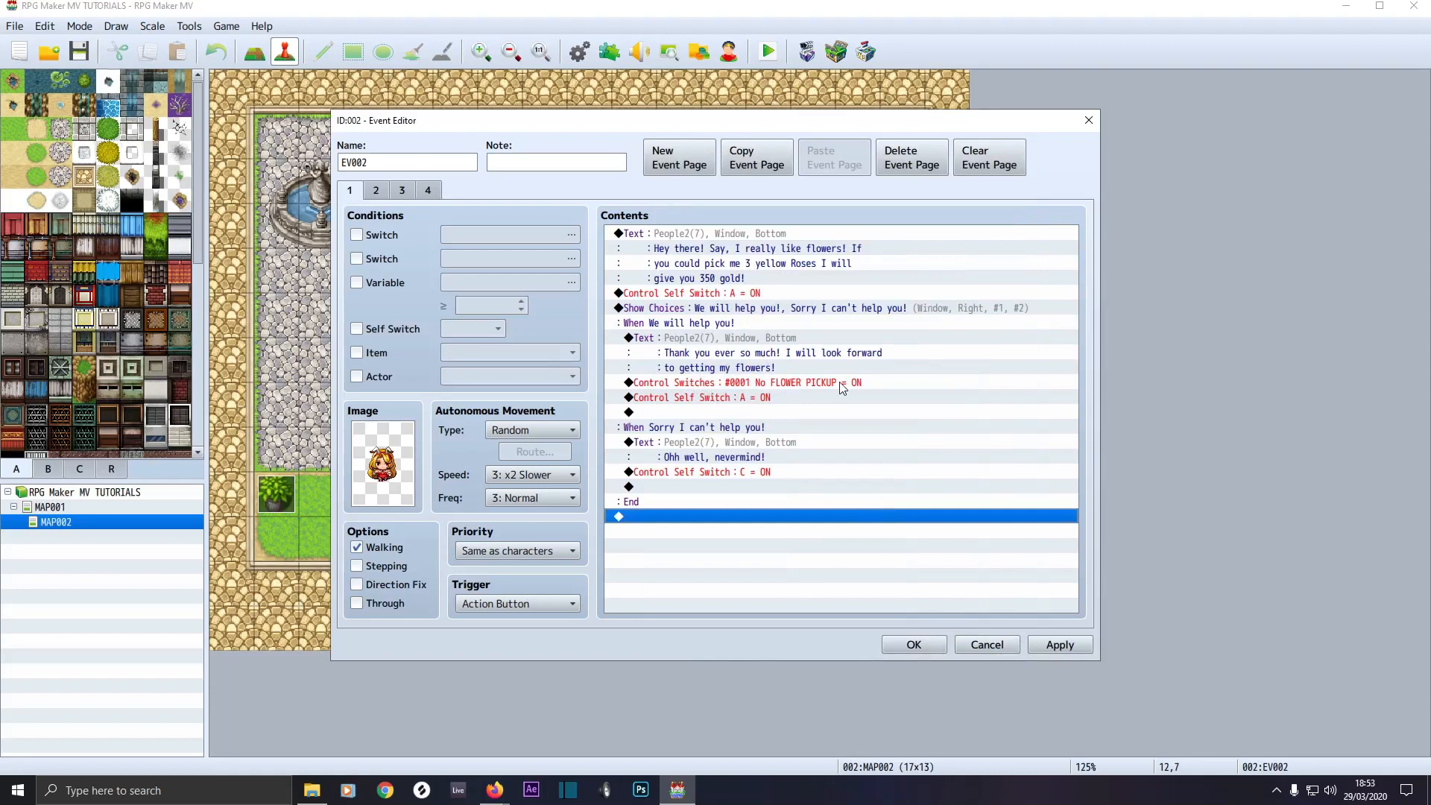
Examine the Control Switches command and its switch list, including the No FLOWER PICKUP switch, without adding it.
{"action": "double_click", "coordinate": [680, 517]}
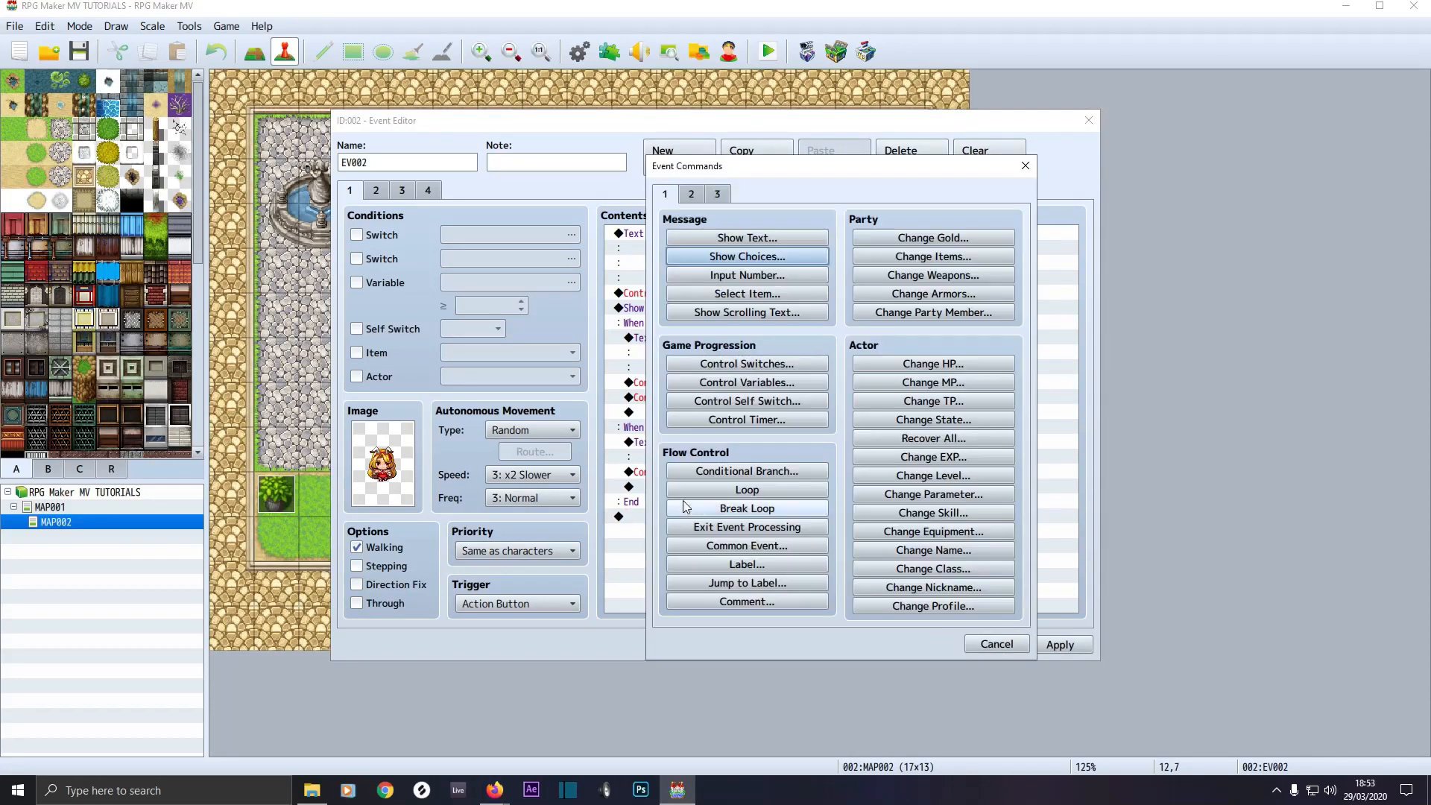
{"action": "left_click", "coordinate": [722, 364]}
{"action": "left_click", "coordinate": [852, 383]}
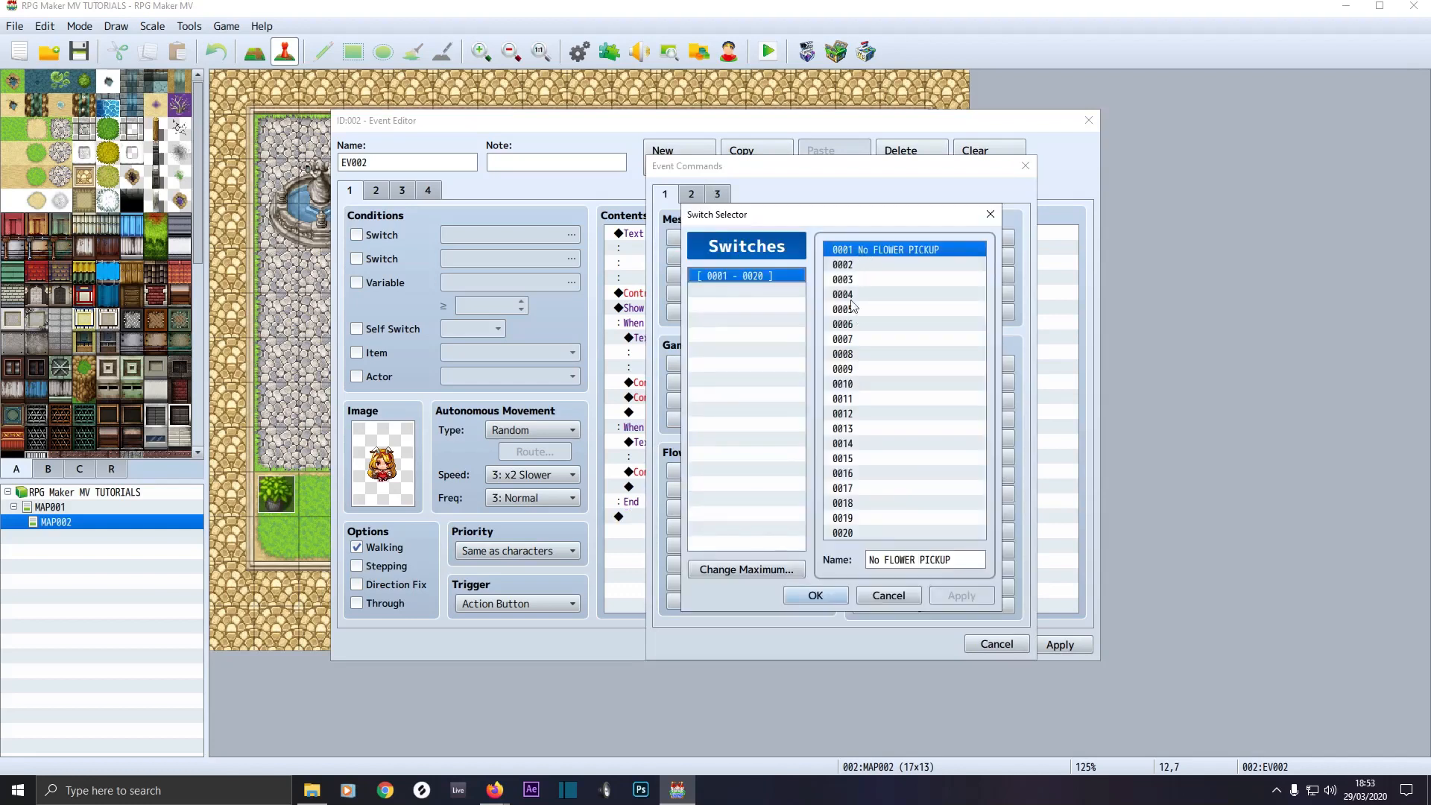
{"action": "left_click", "coordinate": [876, 595]}
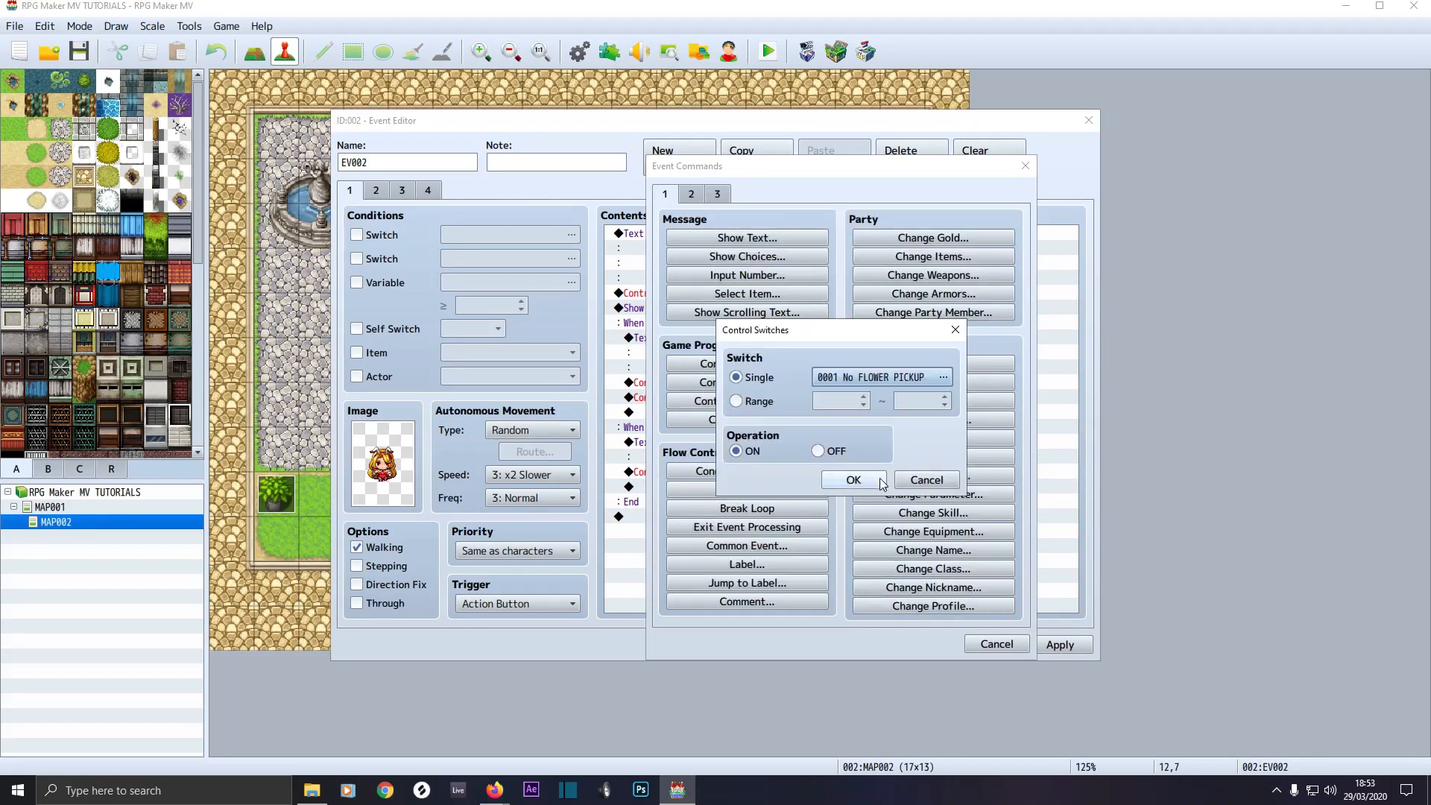
{"action": "left_click", "coordinate": [921, 480]}
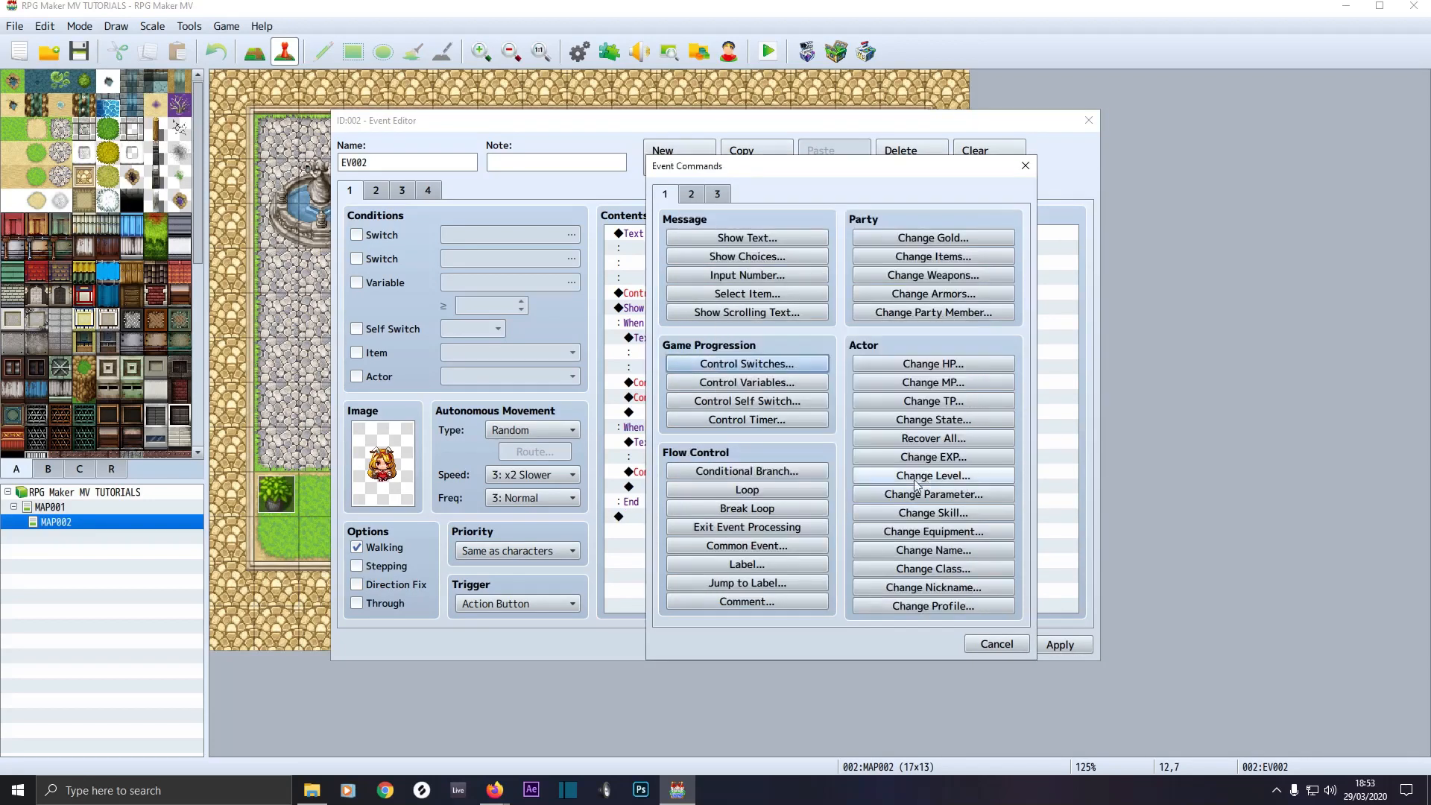
{"action": "left_click", "coordinate": [992, 642]}
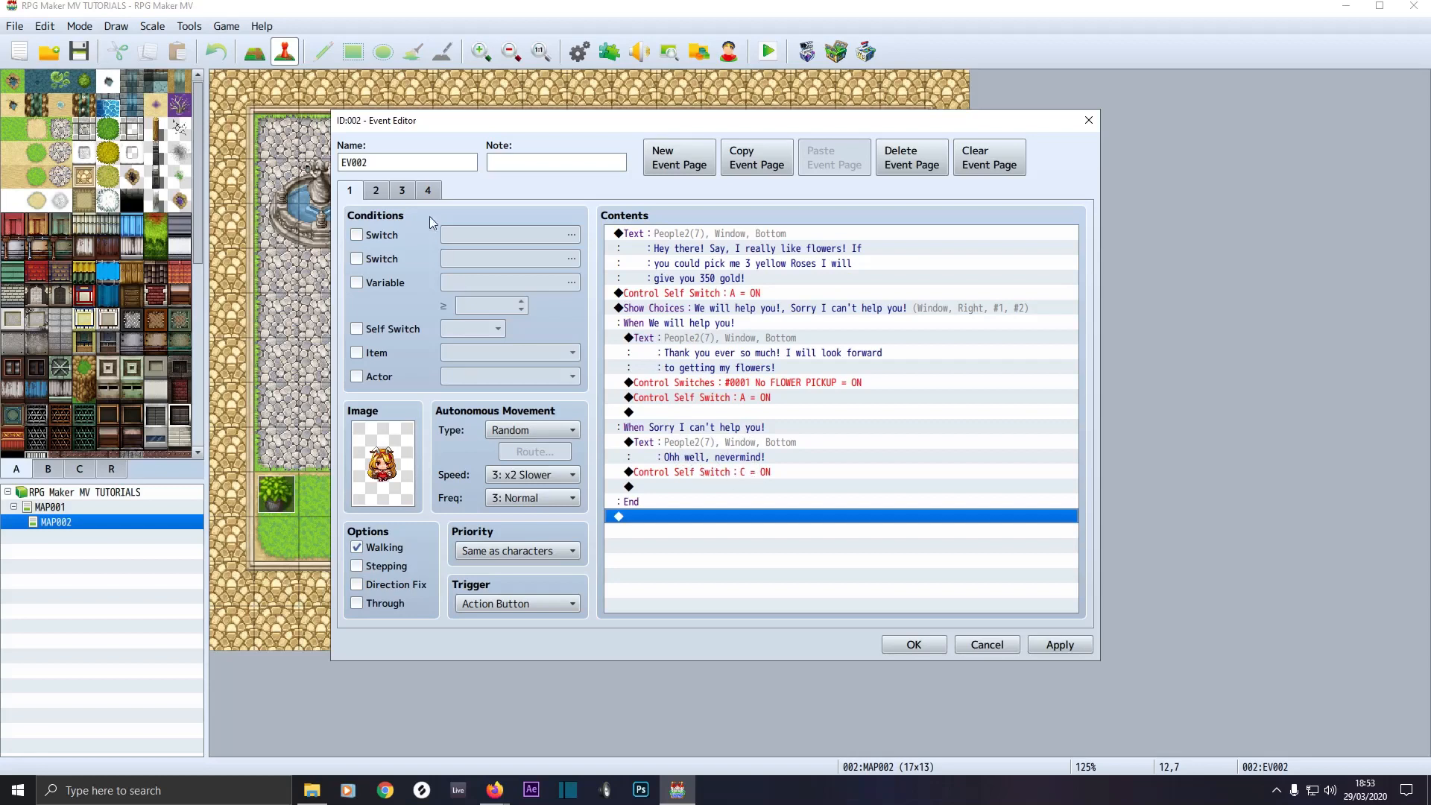
Review the fourth event page's self switch condition, revisit the first page and display the second page.
{"action": "left_click", "coordinate": [428, 191]}
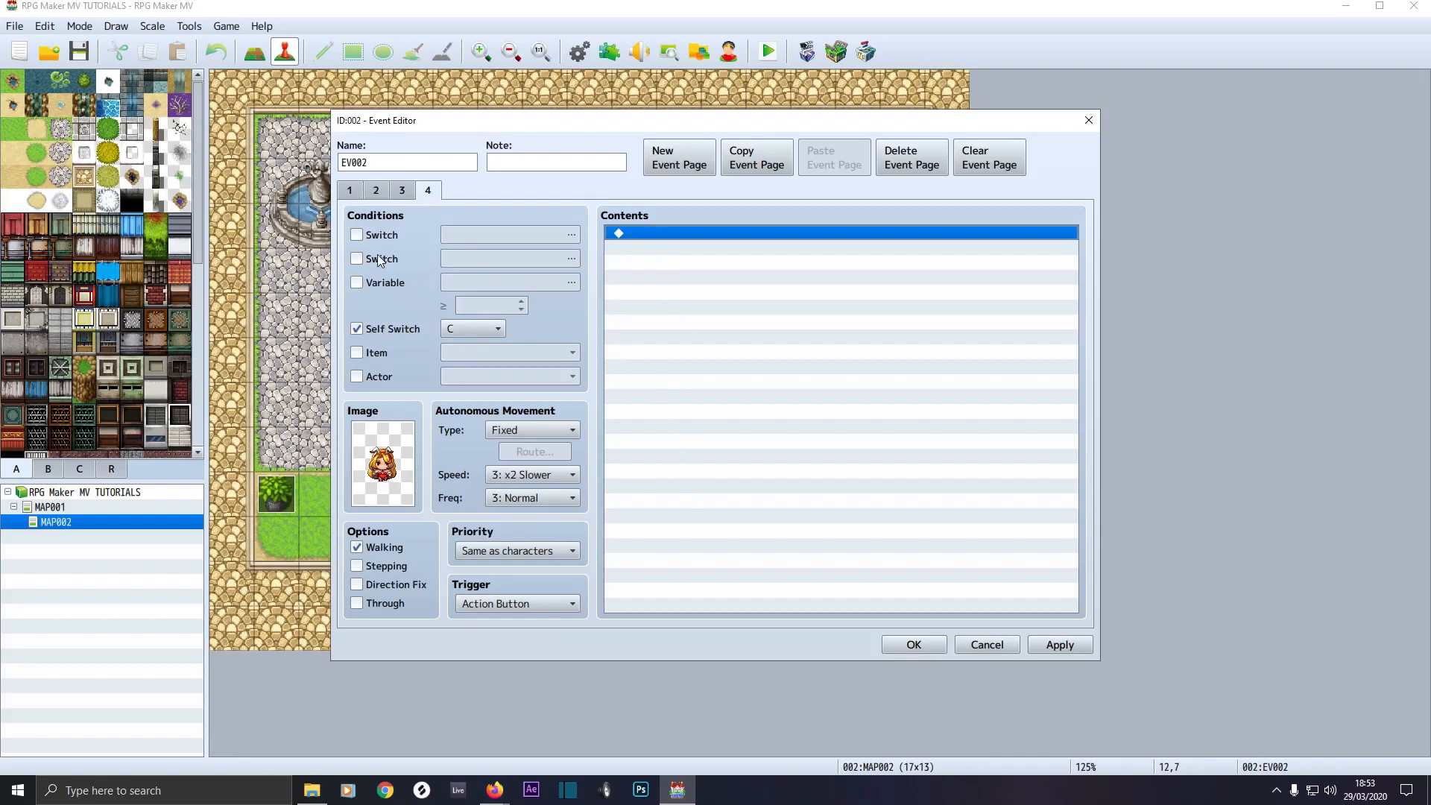
{"action": "left_click", "coordinate": [351, 191]}
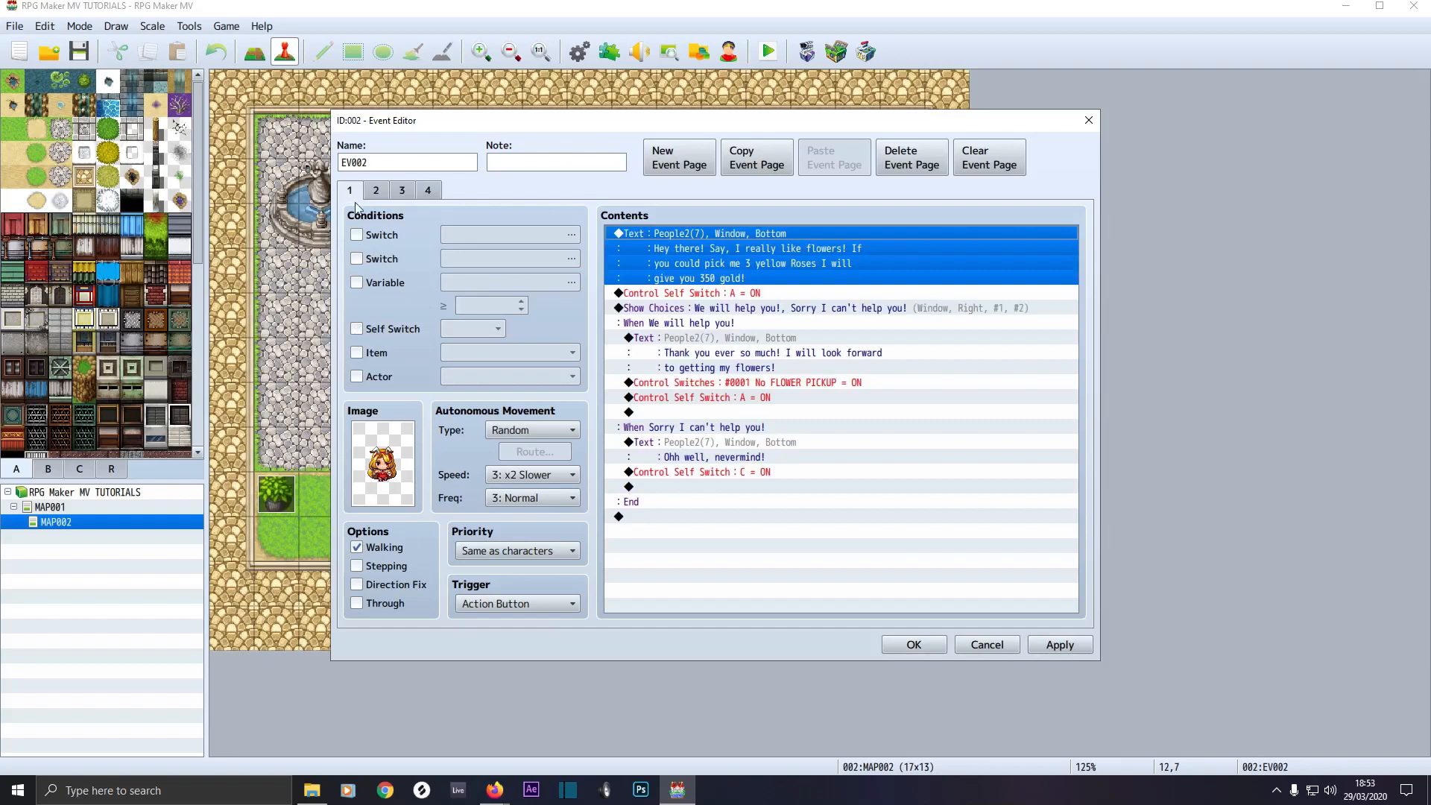
{"action": "left_click", "coordinate": [378, 192]}
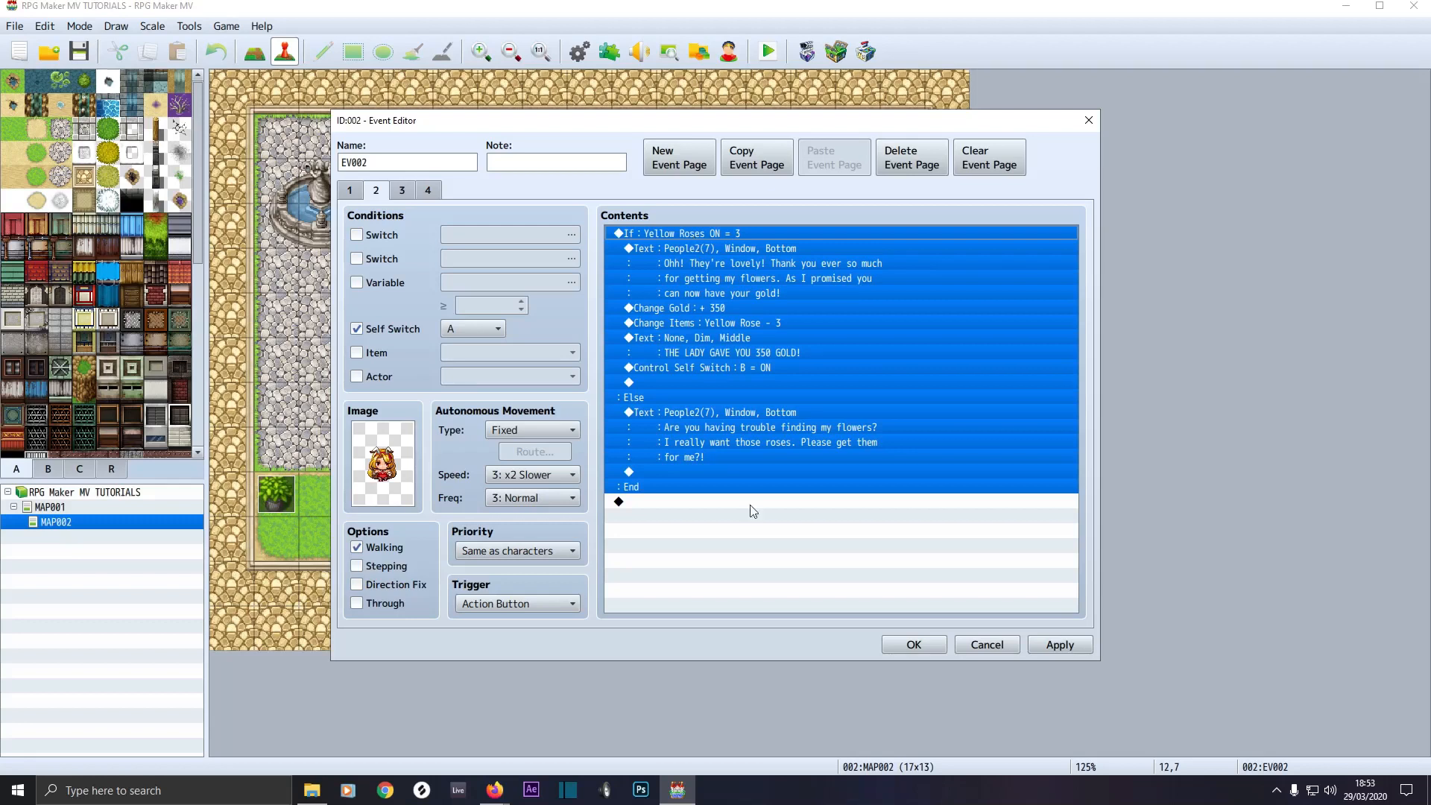
Examine the Conditional Branch command's options for the second event page without adding a new branch.
{"action": "double_click", "coordinate": [718, 501]}
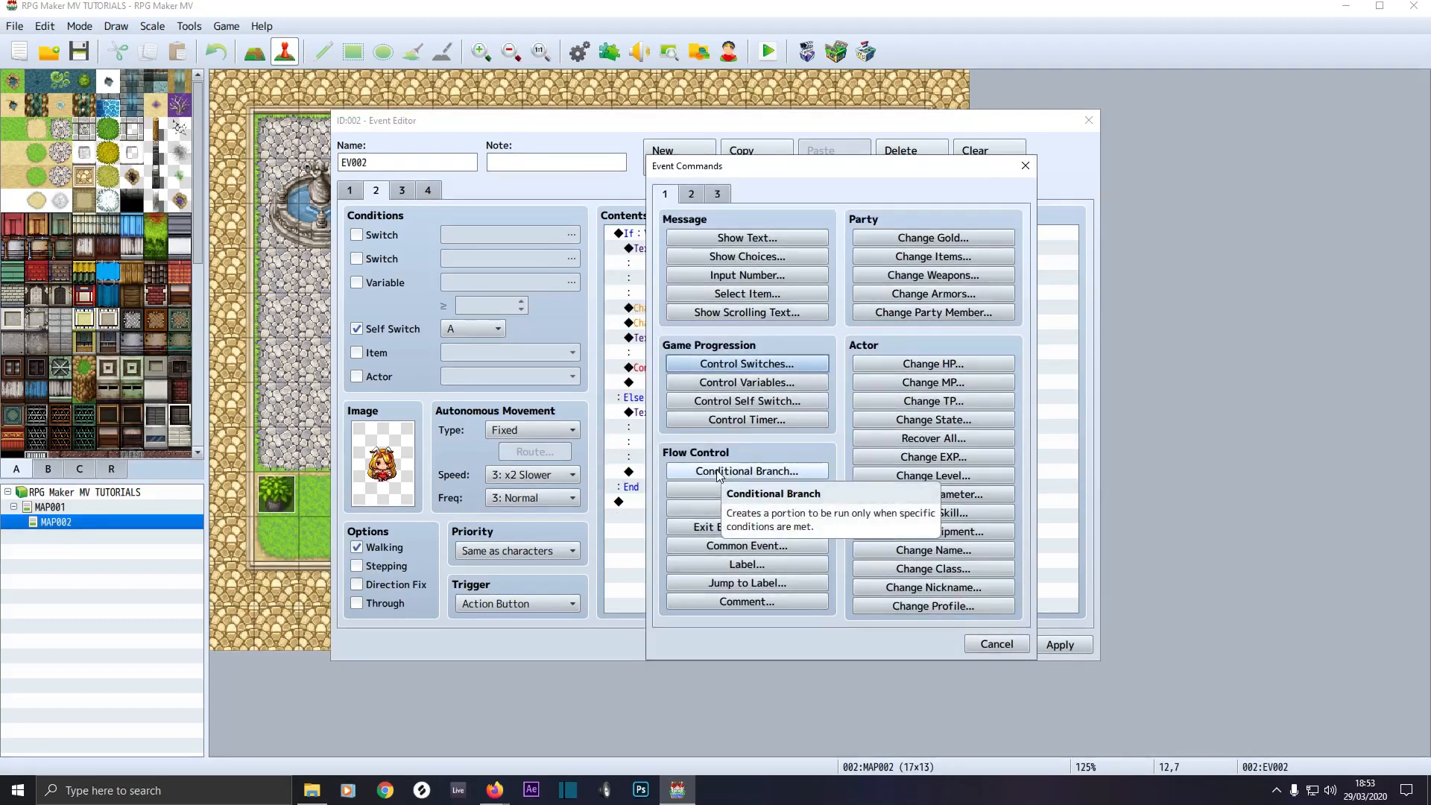
{"action": "left_click", "coordinate": [719, 473]}
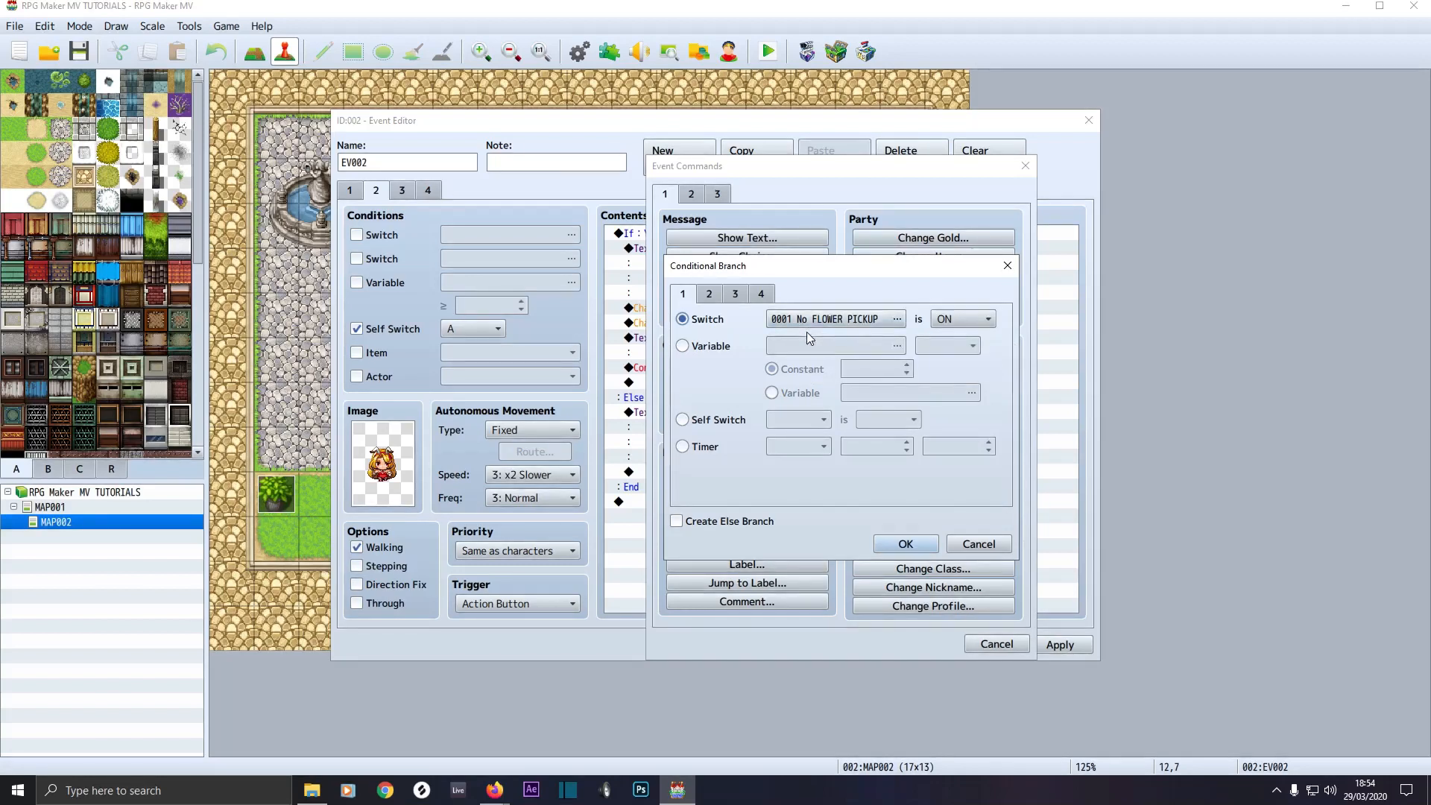
{"action": "left_click", "coordinate": [975, 548]}
{"action": "left_click", "coordinate": [1008, 646]}
Examine the existing Yellow Roses ON branch's comparison operators and Constant and Variable operands, leave it unmodified and select its thank-you message.
{"action": "double_click", "coordinate": [704, 234]}
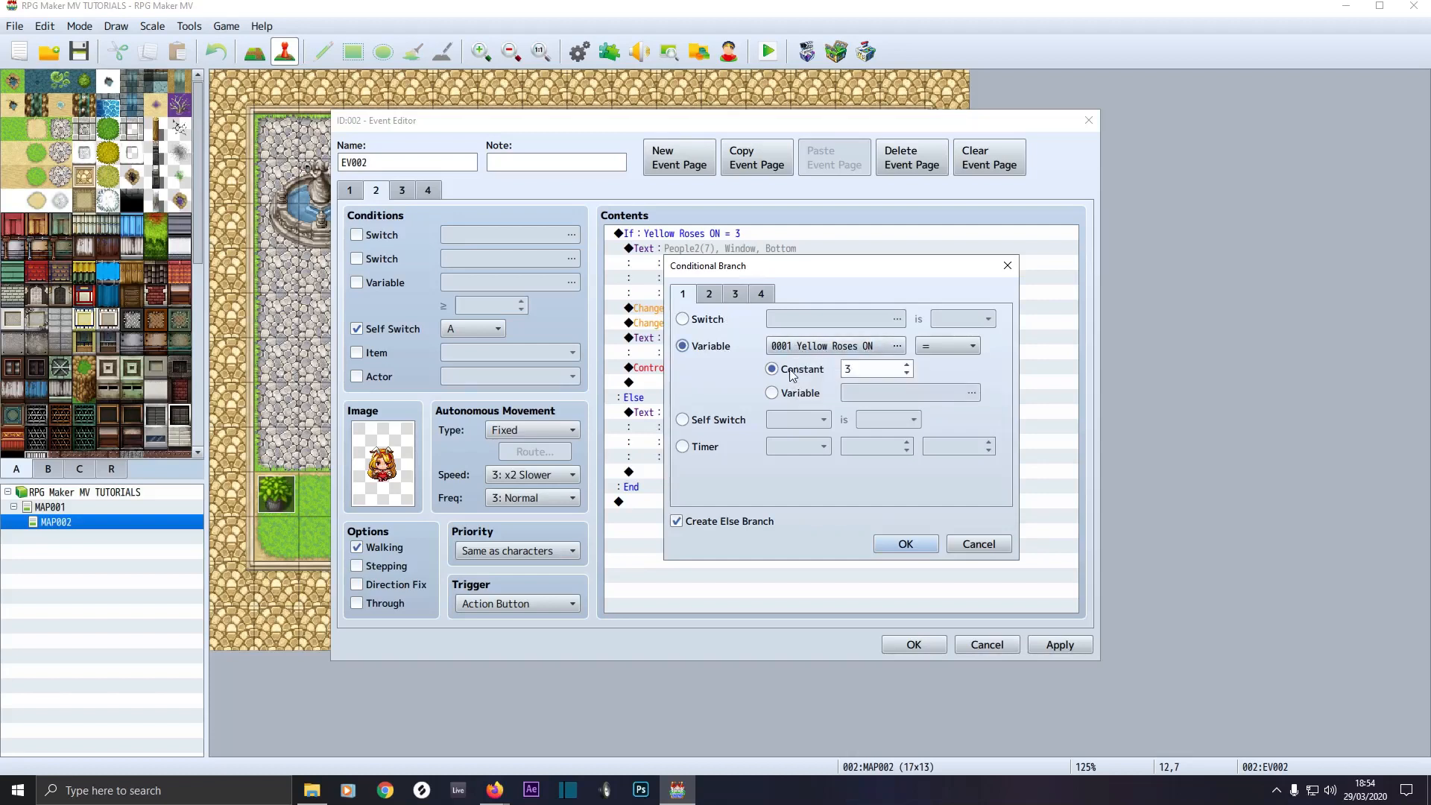
{"action": "left_click", "coordinate": [940, 353]}
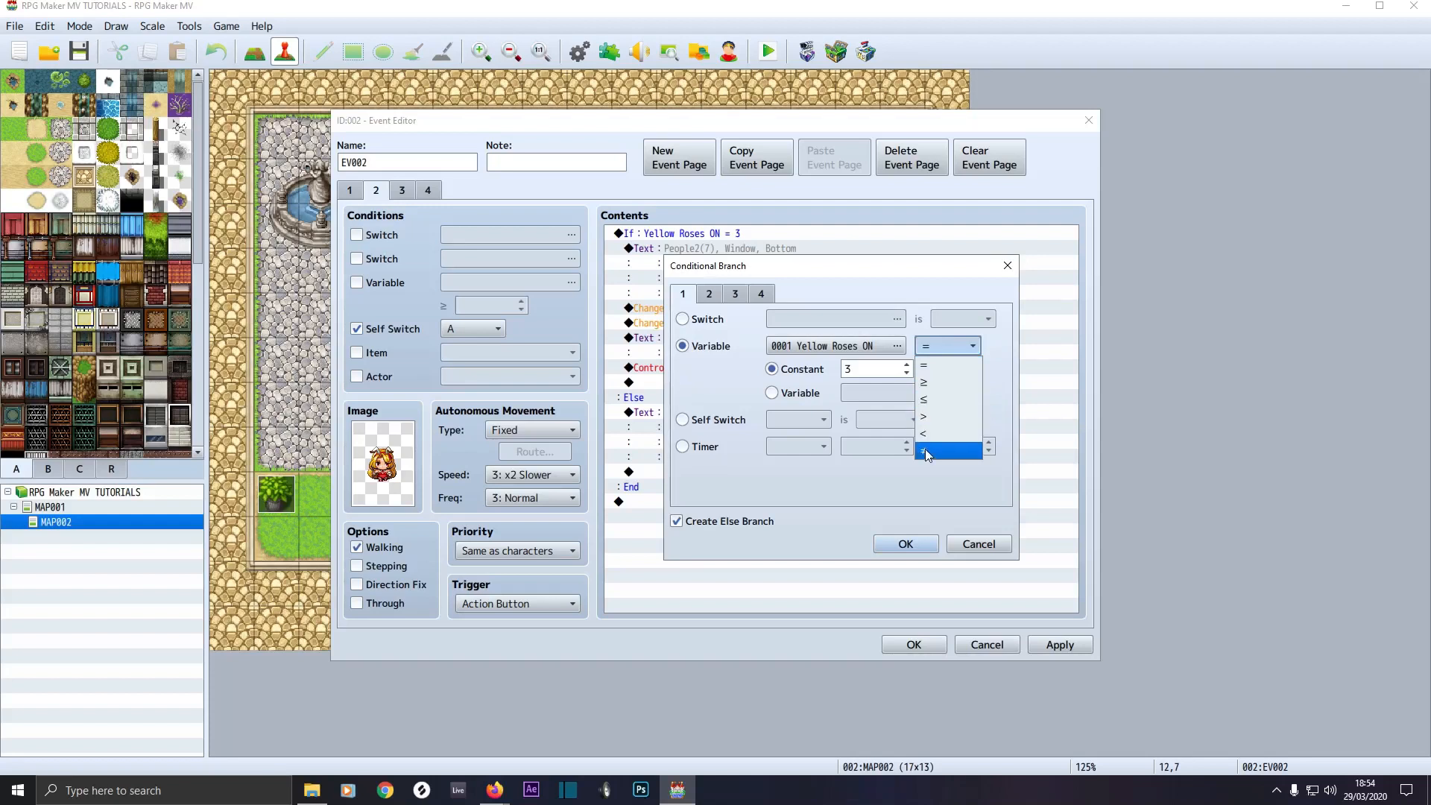
{"action": "left_click", "coordinate": [820, 389]}
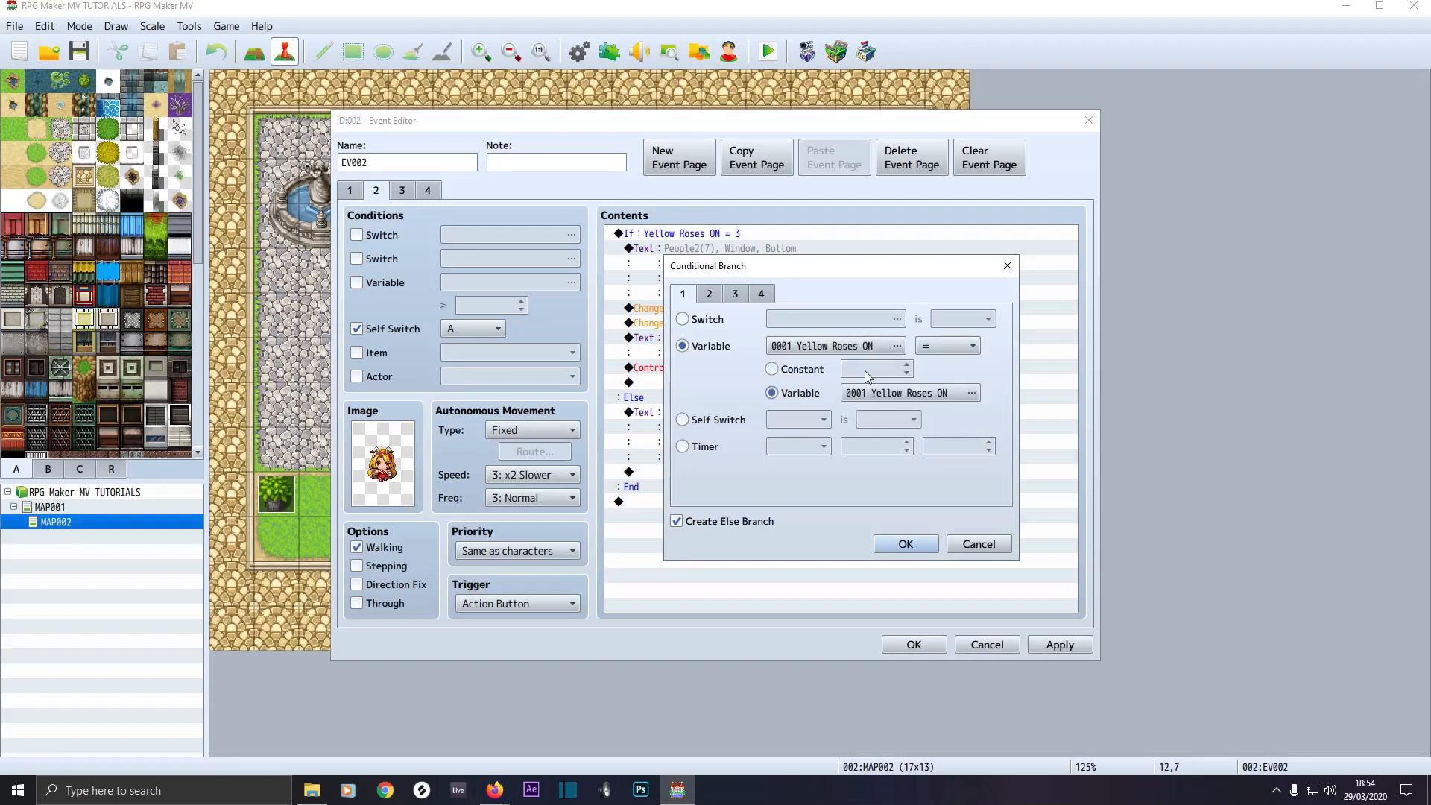
{"action": "left_click", "coordinate": [772, 369]}
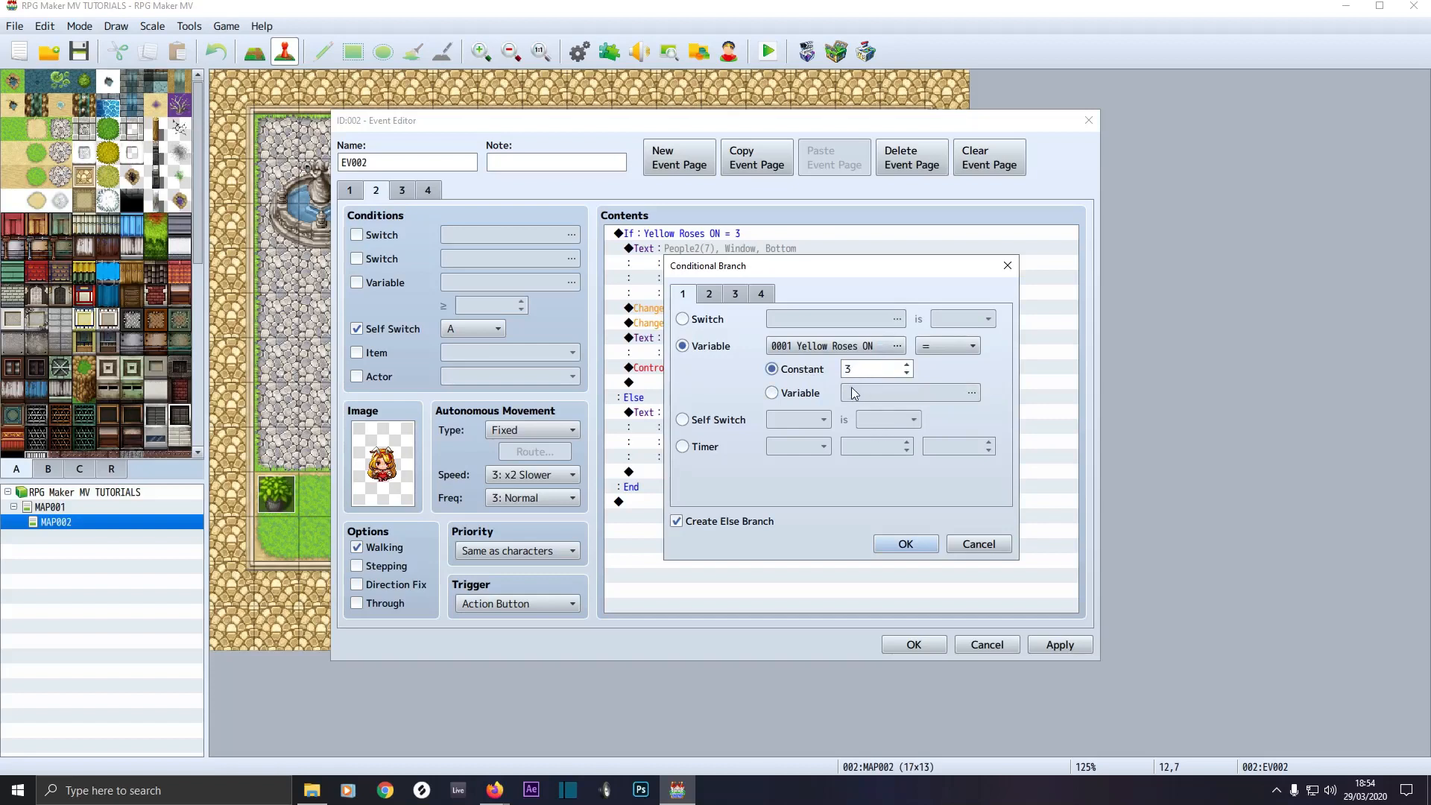
{"action": "left_click", "coordinate": [971, 545]}
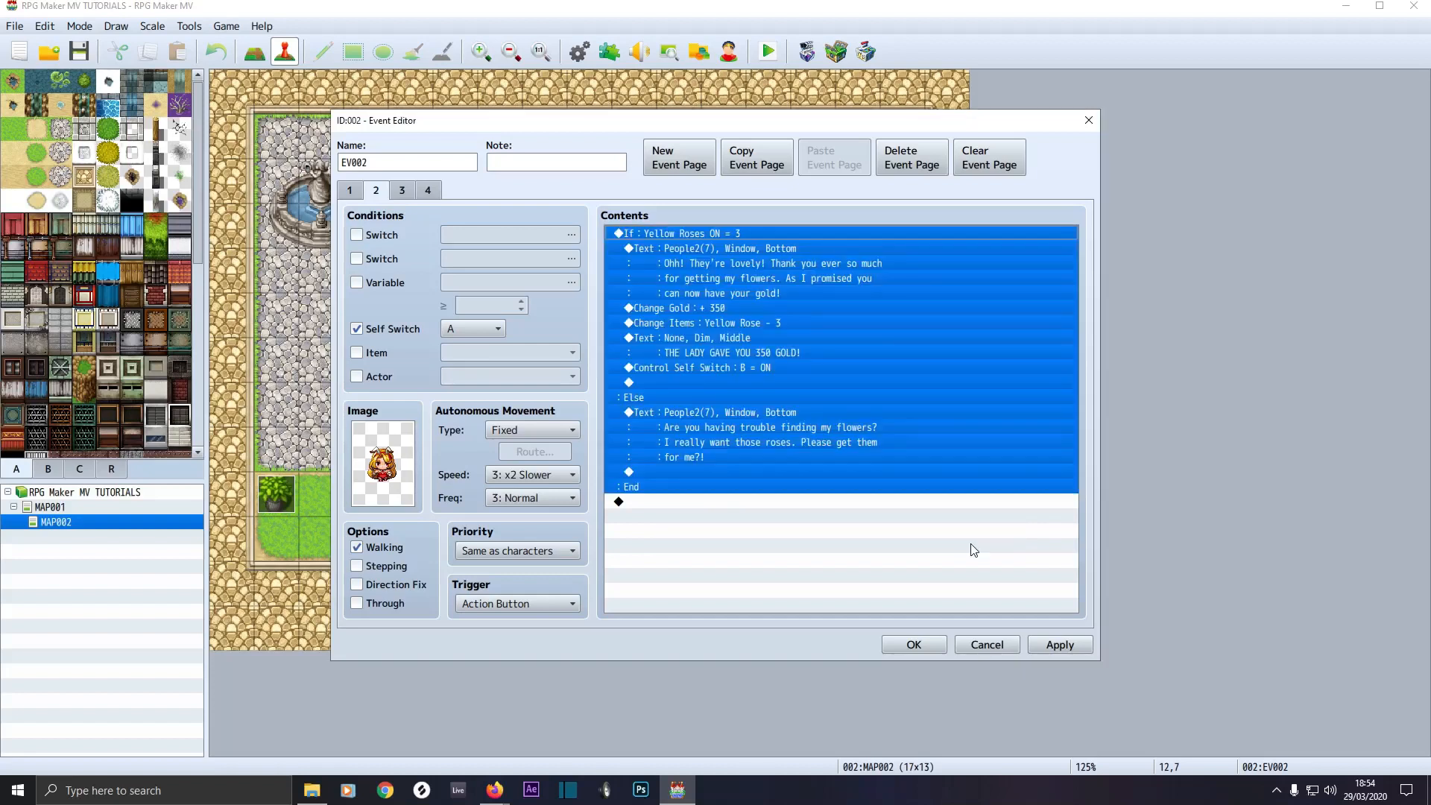
{"action": "left_click", "coordinate": [681, 255]}
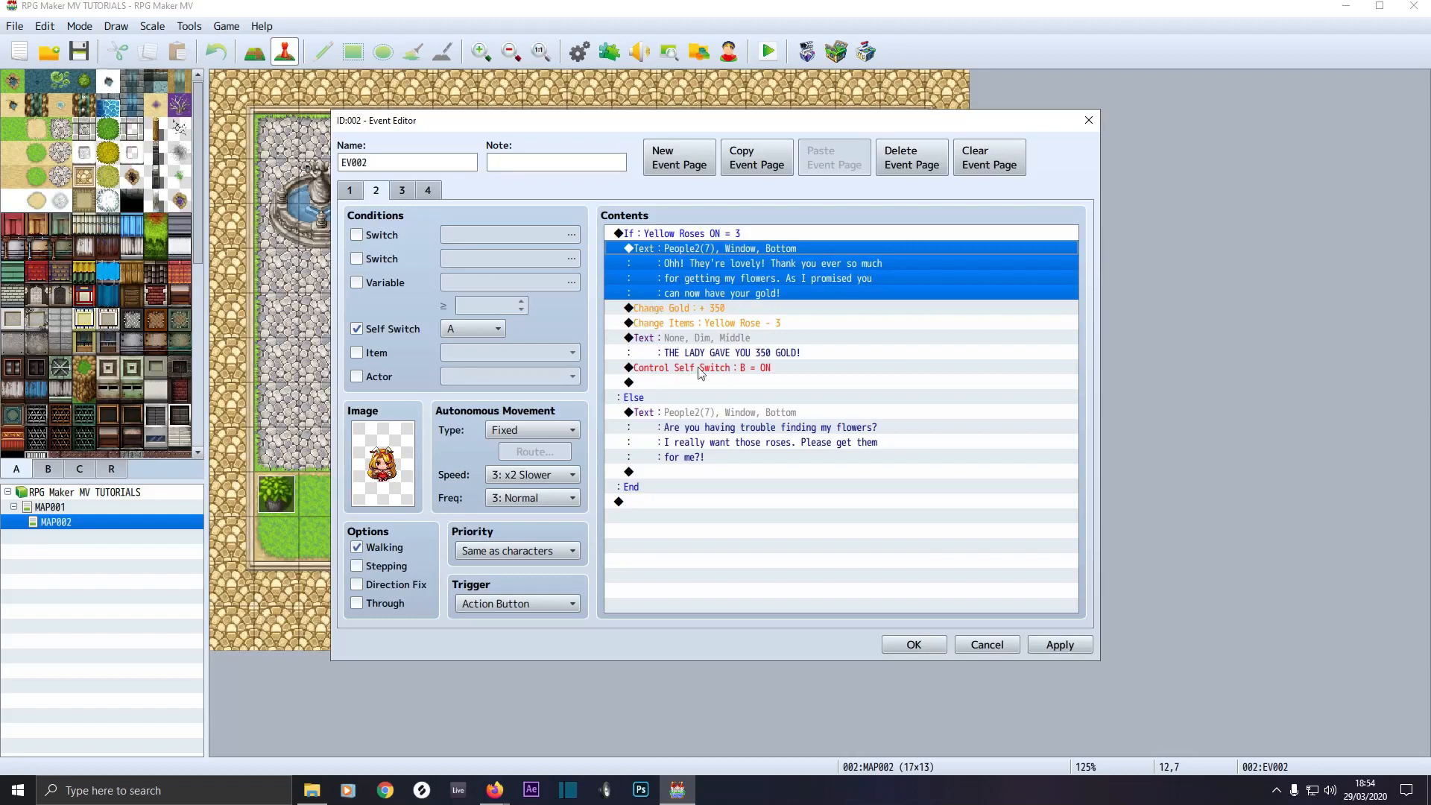
Examine the Change Gold command's operation and operand options for the second event page without adding it.
{"action": "double_click", "coordinate": [716, 498]}
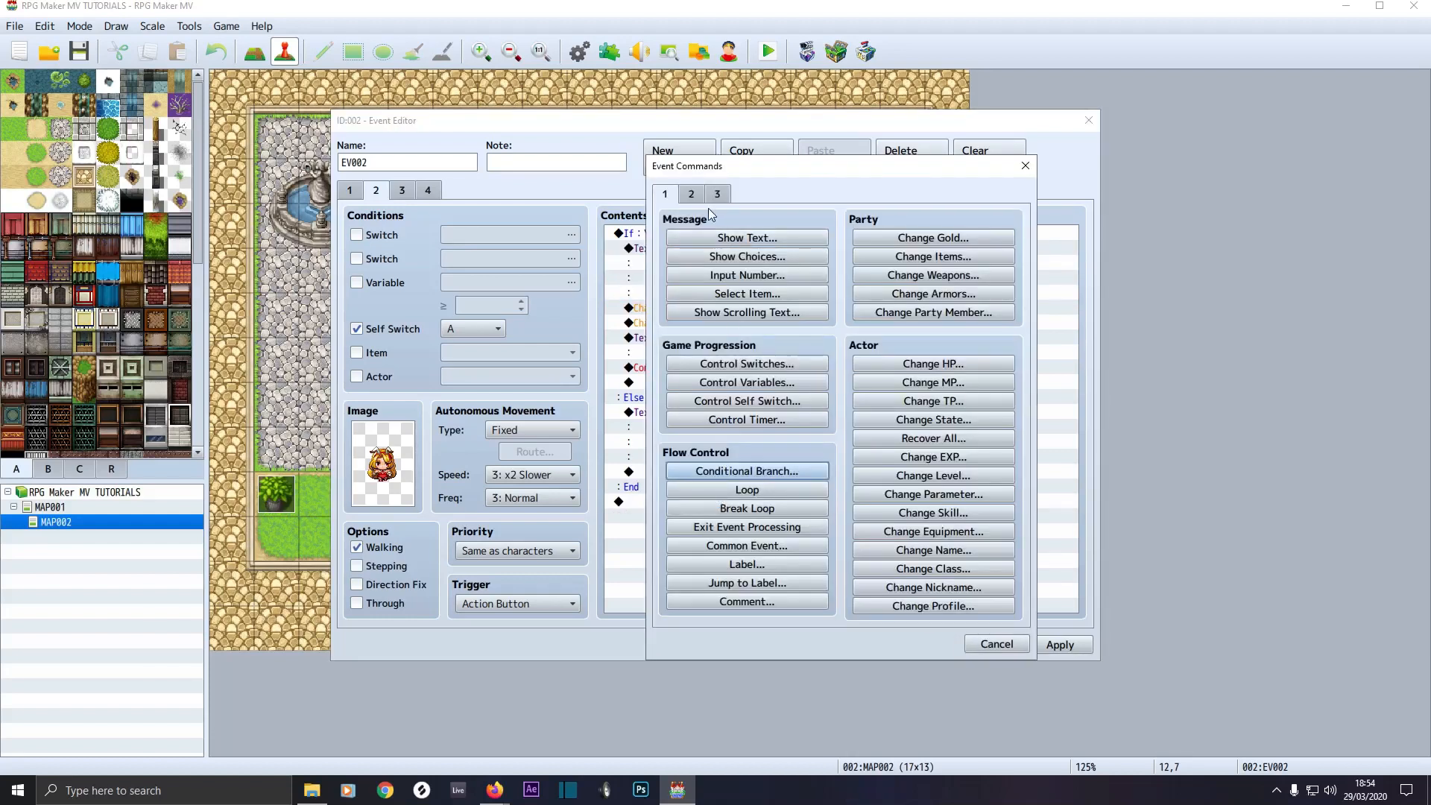
{"action": "left_click", "coordinate": [932, 238]}
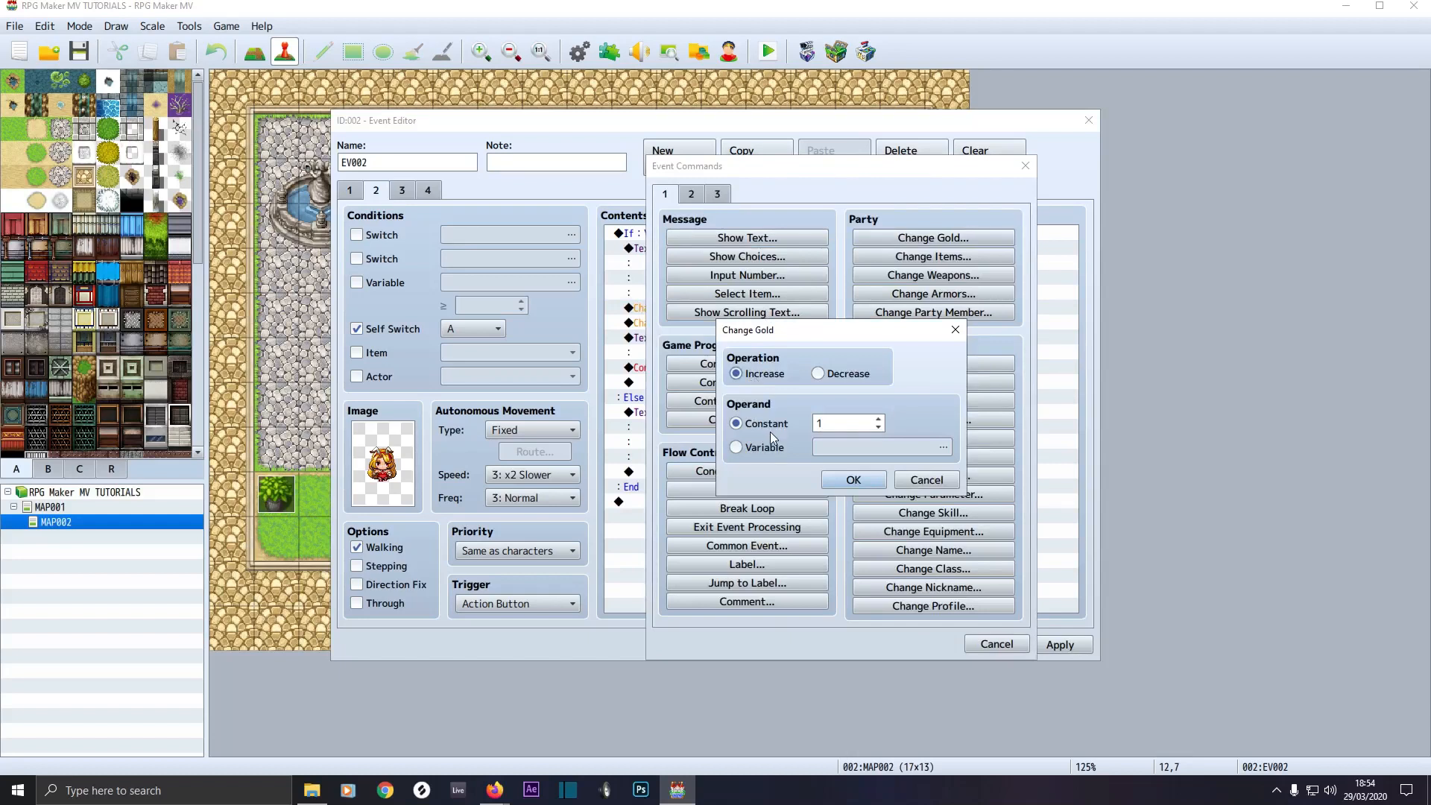
{"action": "left_click", "coordinate": [927, 480]}
{"action": "left_click", "coordinate": [991, 643]}
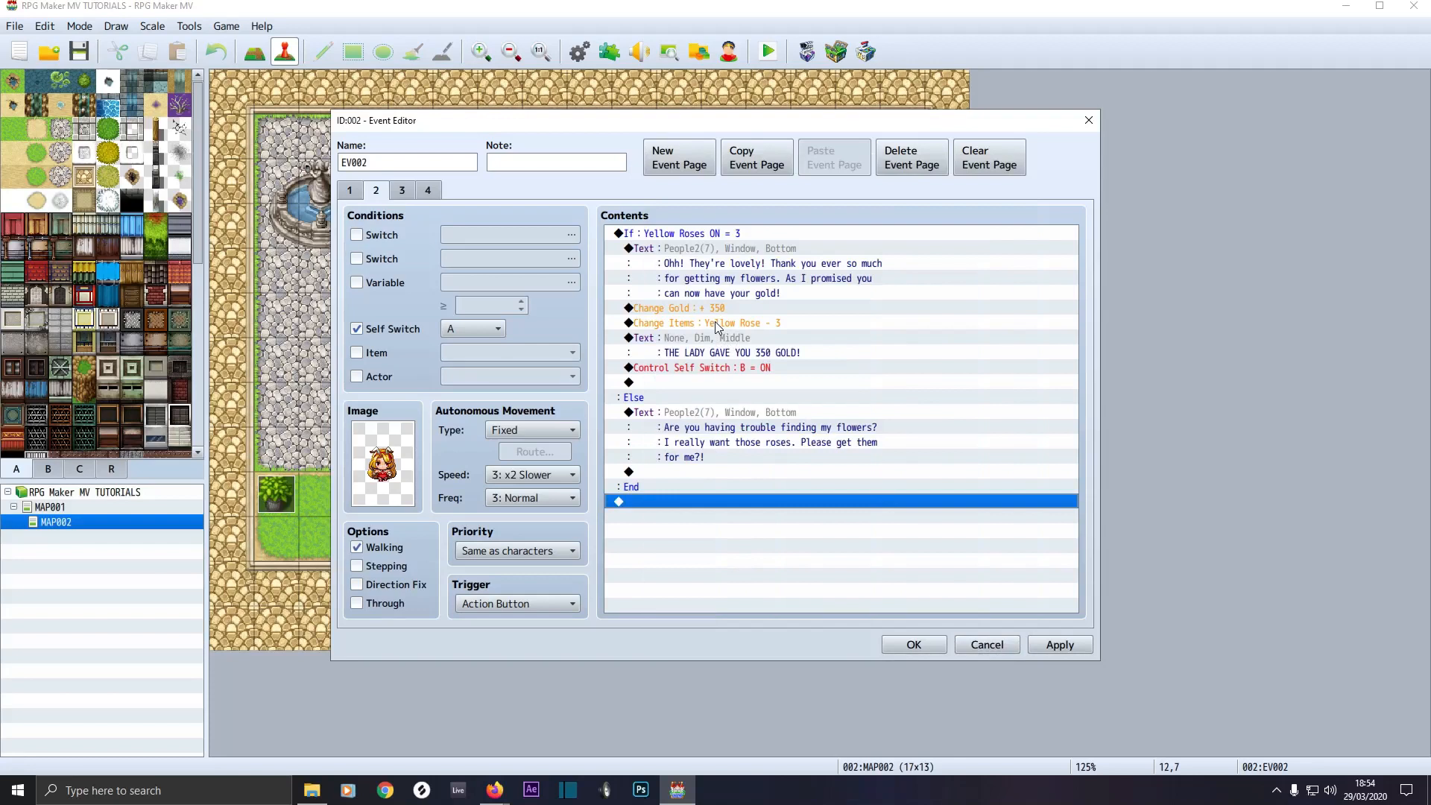
Demonstrate a Change Items command that decreases Yellow Rose by a constant 3, without adding it to the event page.
{"action": "double_click", "coordinate": [713, 495]}
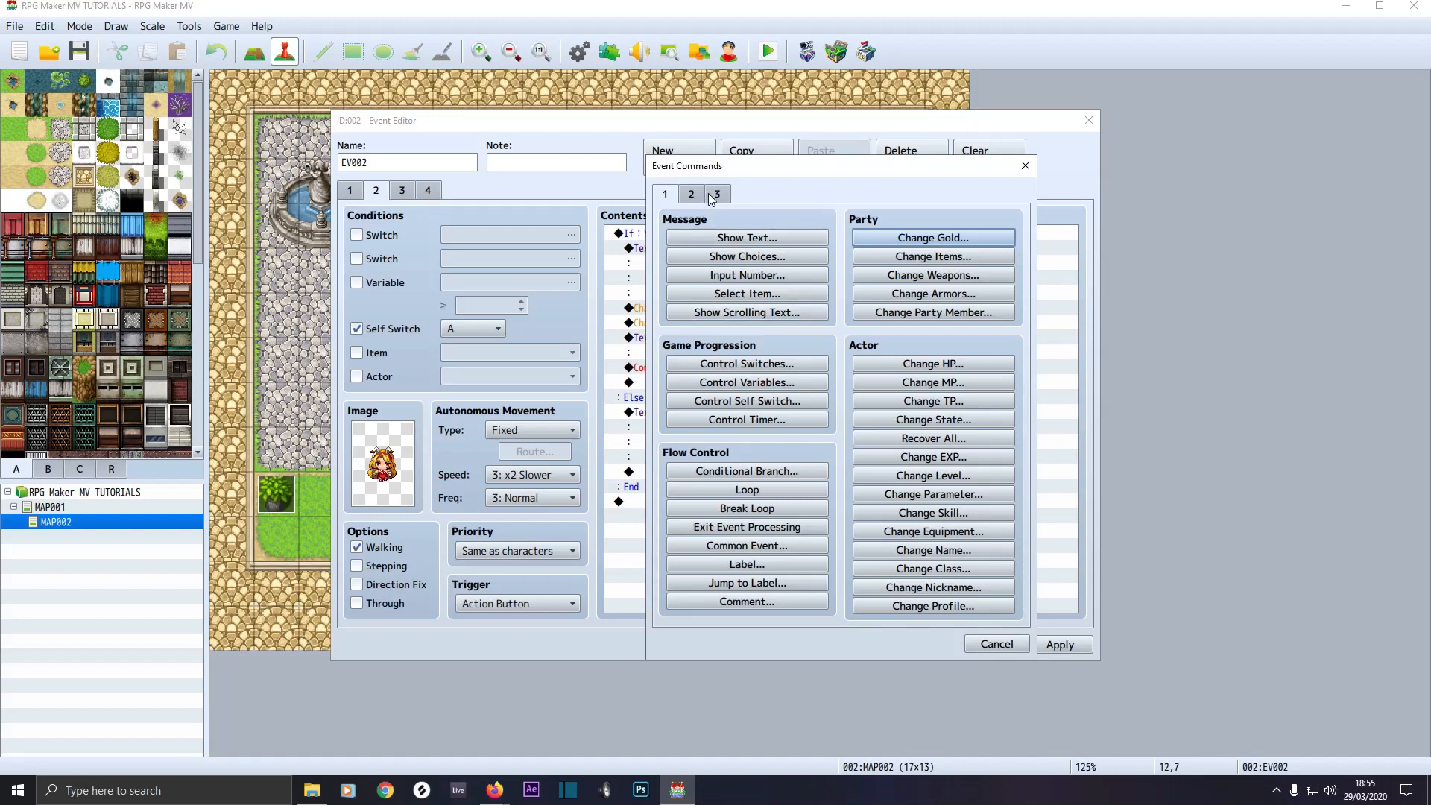
{"action": "left_click", "coordinate": [907, 259]}
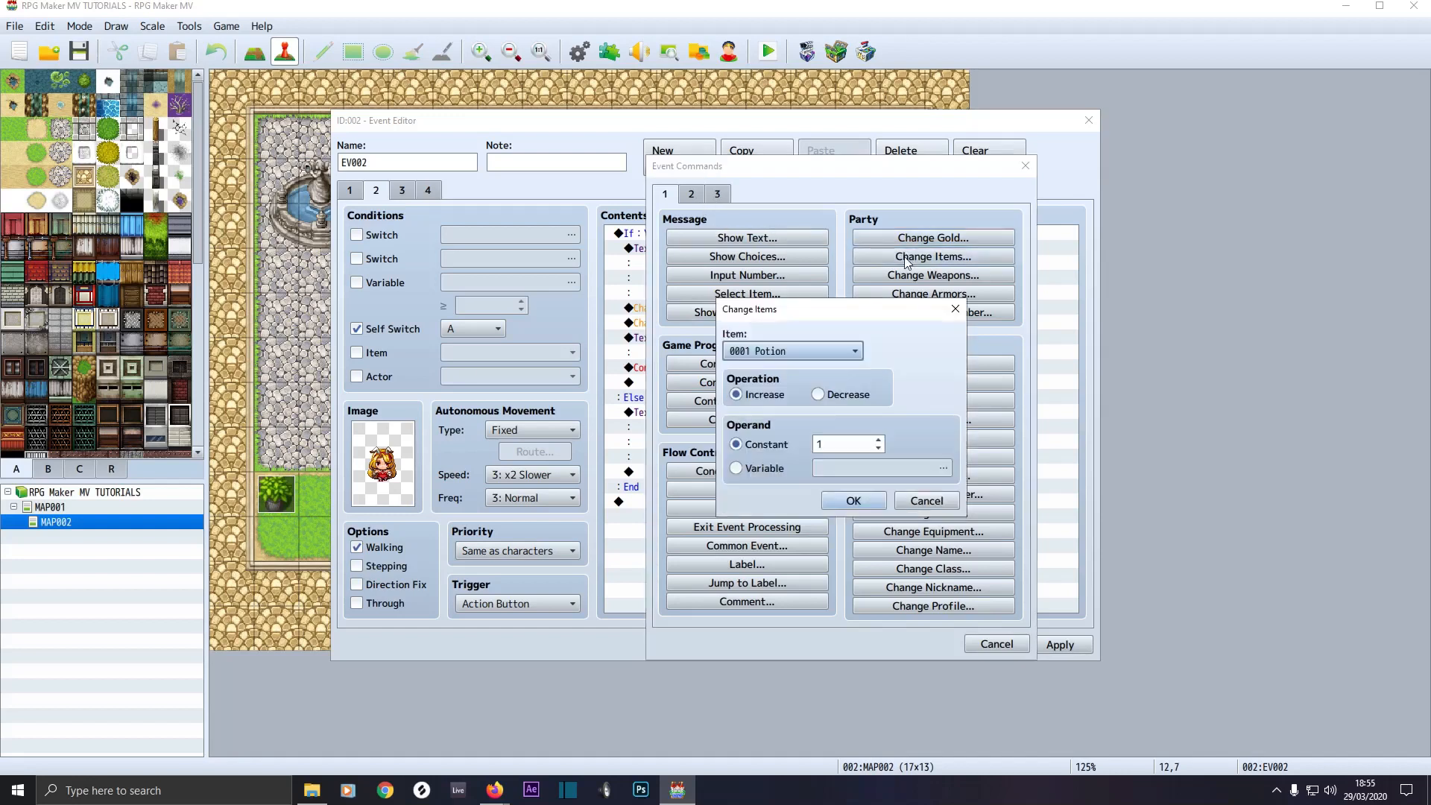
{"action": "left_click", "coordinate": [804, 352]}
{"action": "left_click", "coordinate": [776, 440]}
{"action": "left_click", "coordinate": [837, 395]}
{"action": "double_click", "coordinate": [826, 441]}
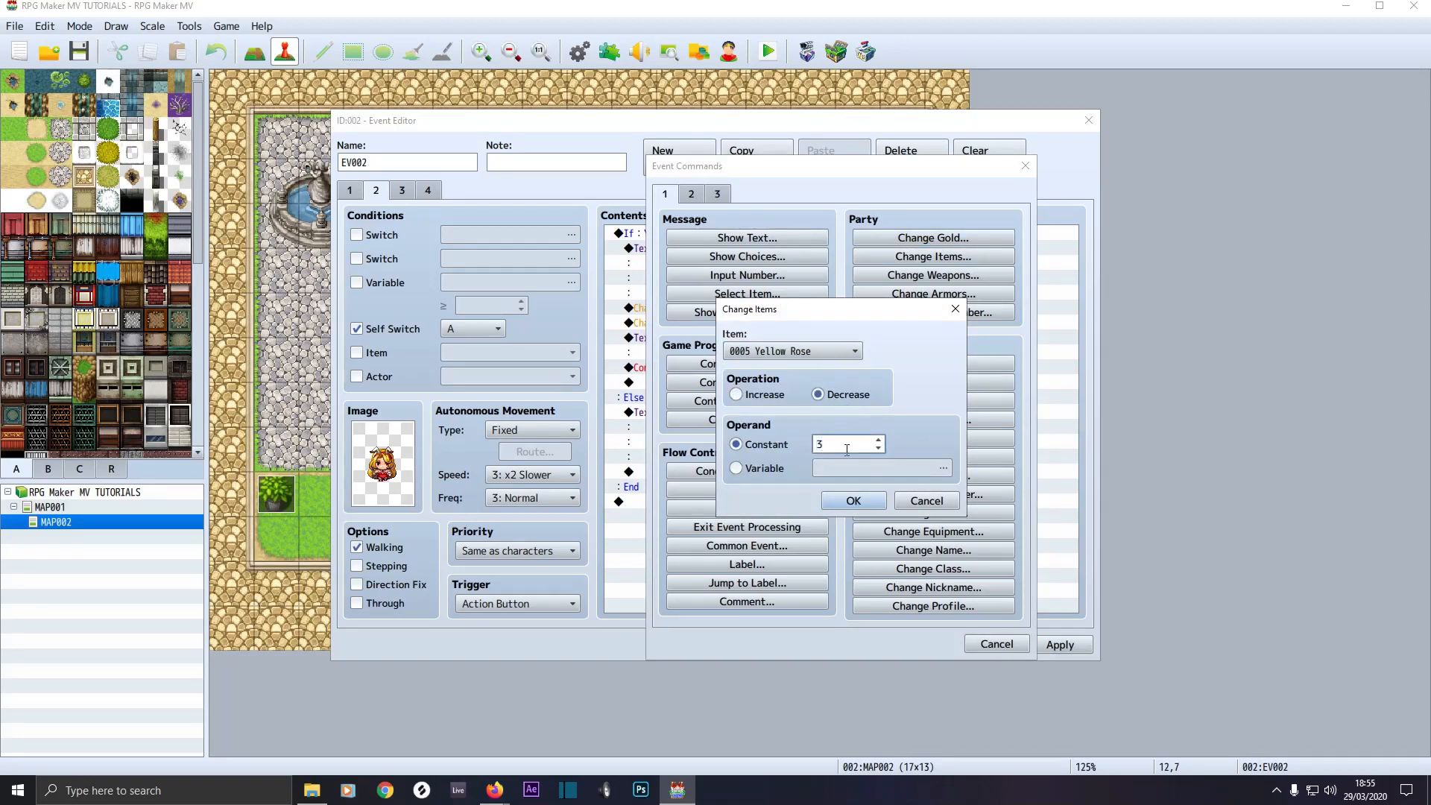
{"action": "left_click", "coordinate": [917, 504]}
{"action": "left_click", "coordinate": [1008, 644]}
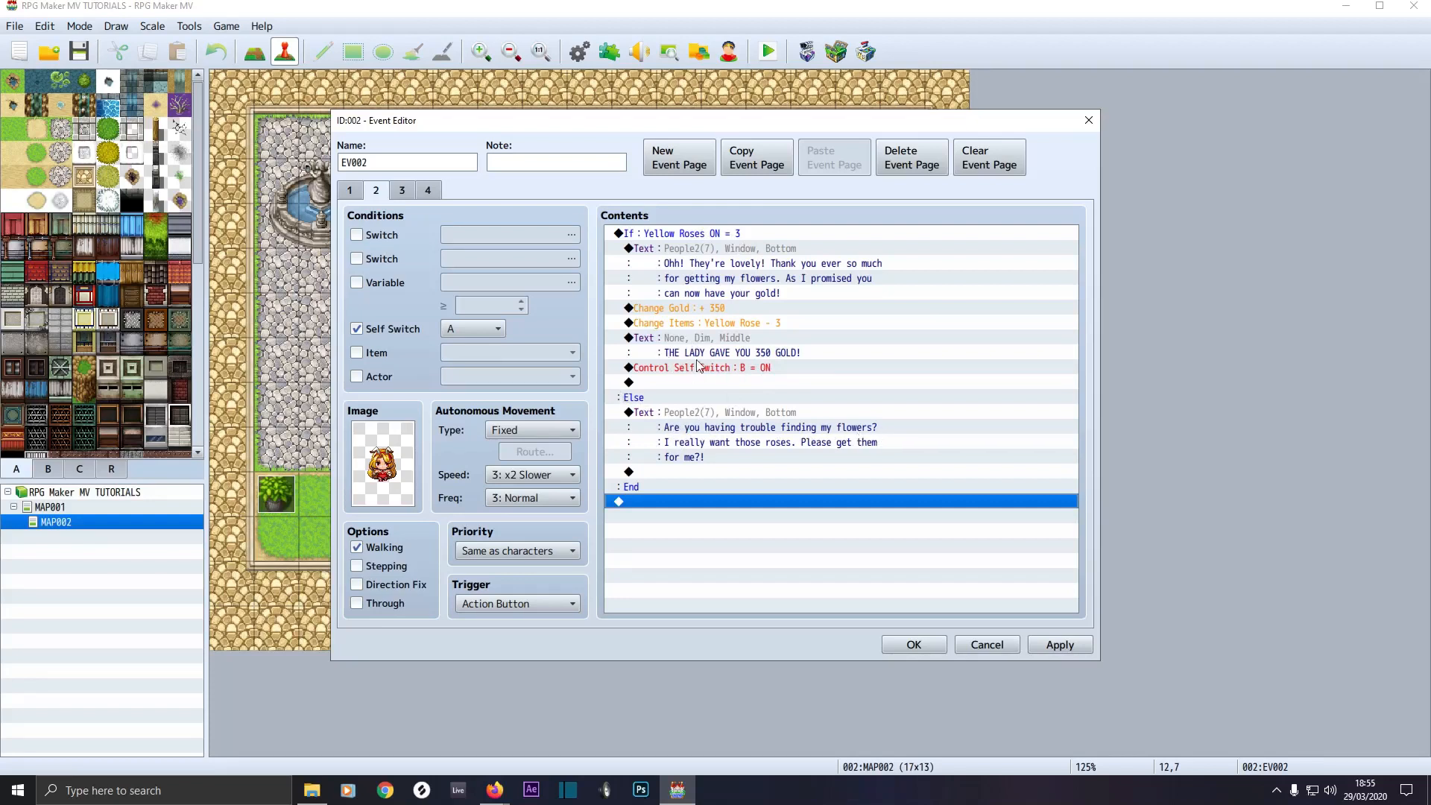
Review the quest giver's third and fourth event pages, then close the event.
{"action": "left_click", "coordinate": [402, 192]}
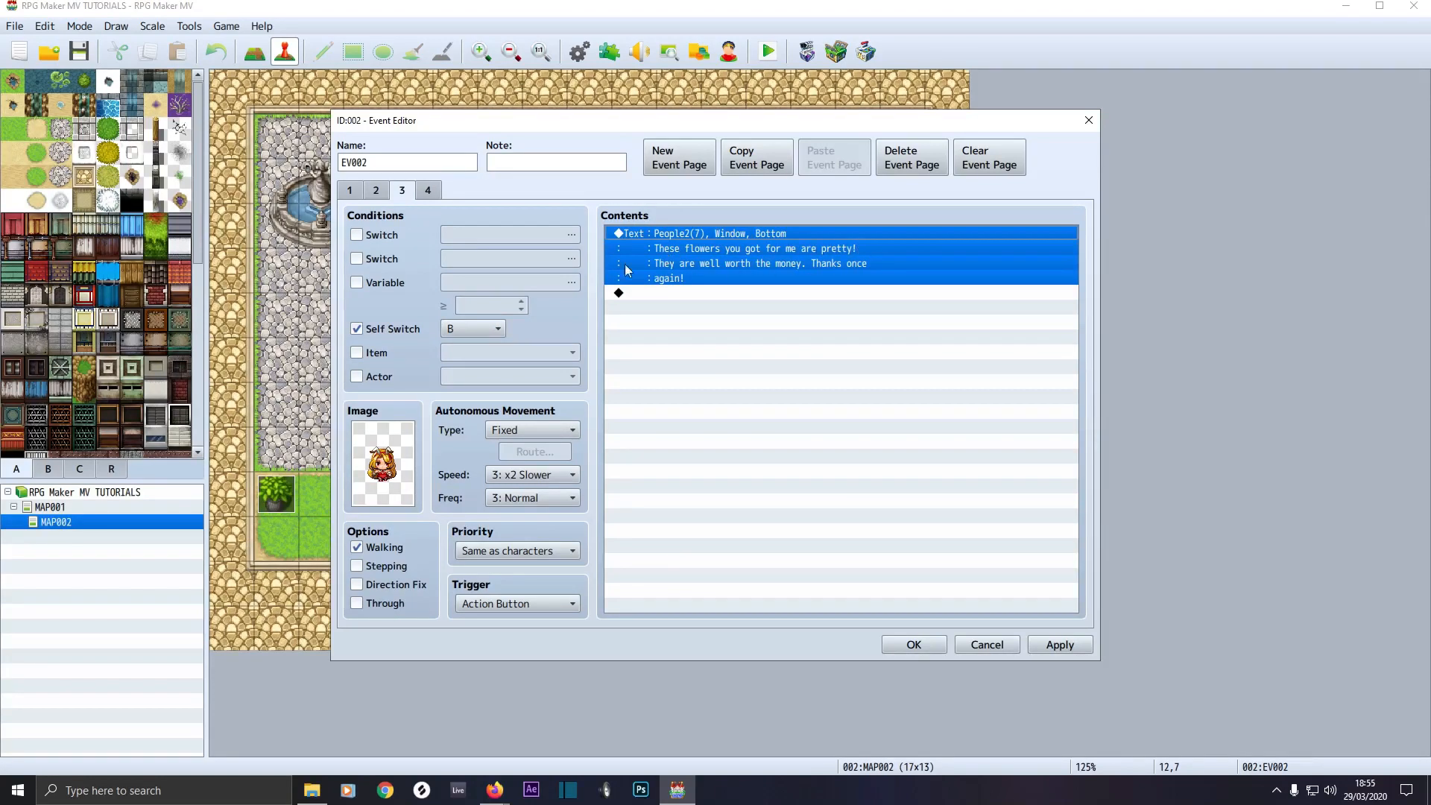
{"action": "left_click", "coordinate": [430, 195]}
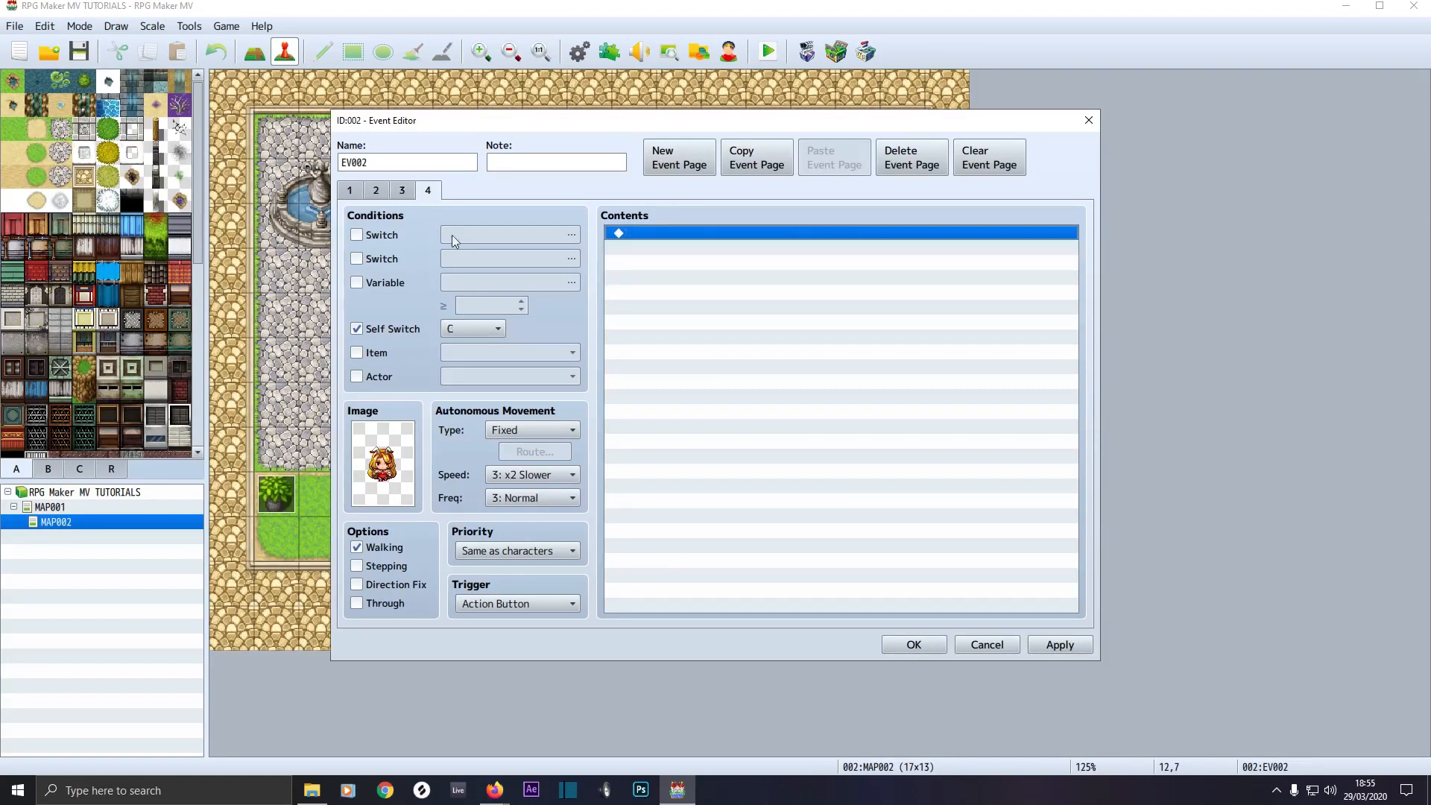
{"action": "left_click", "coordinate": [993, 647]}
{"action": "left_click", "coordinate": [781, 417]}
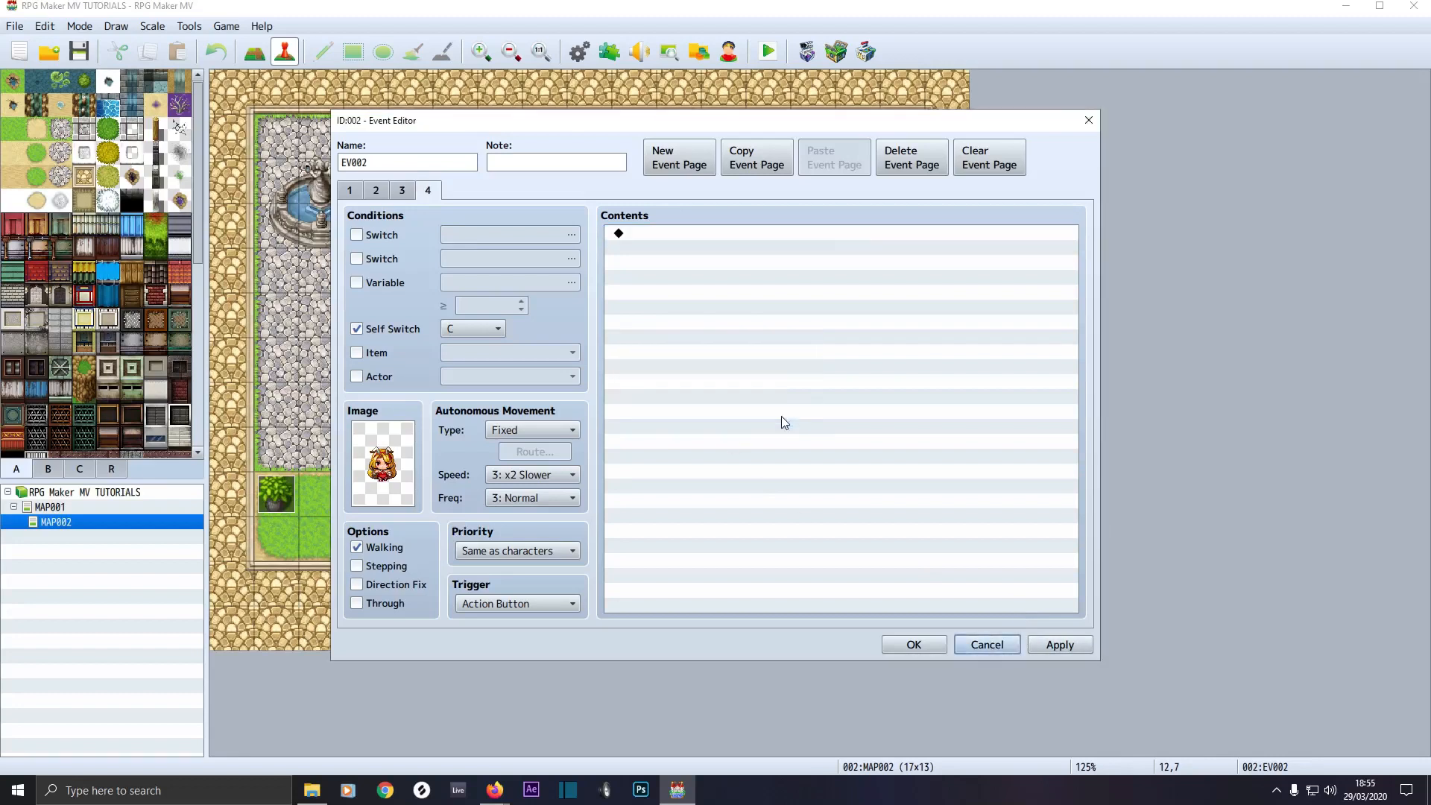
{"action": "left_click", "coordinate": [928, 646]}
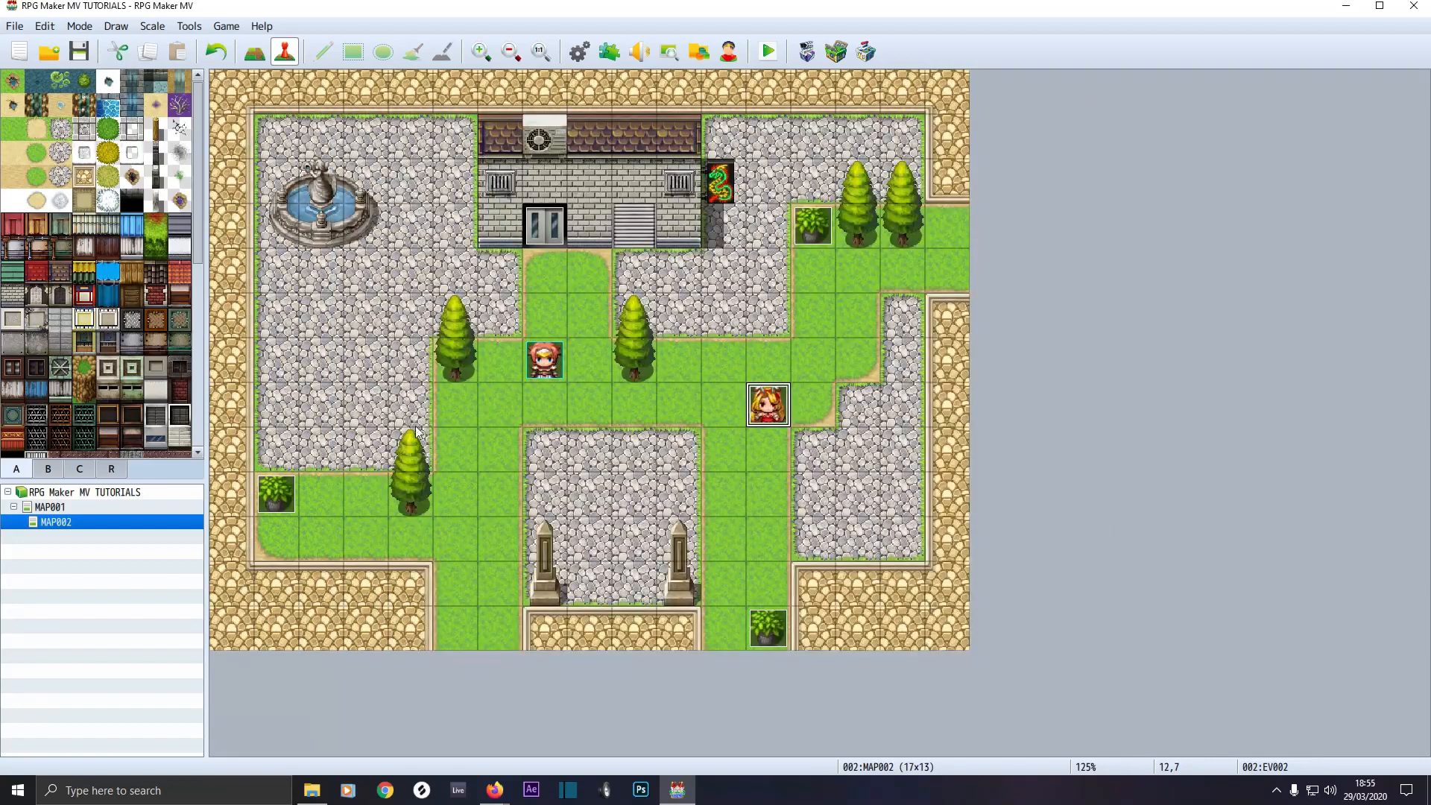
Examine the first event page of the rose bush in the map's southwest corner and close it unmodified.
{"action": "double_click", "coordinate": [276, 495]}
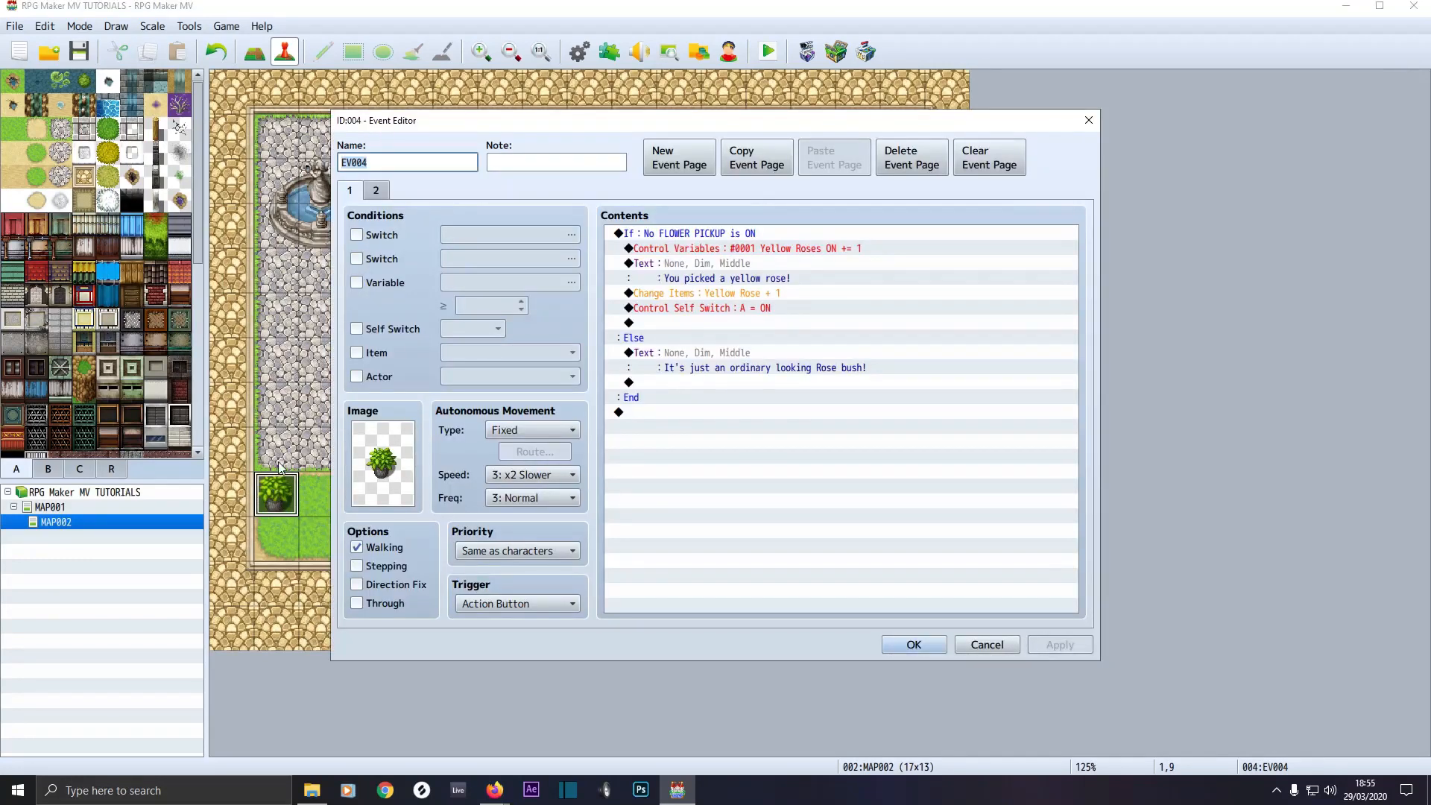
{"action": "left_click", "coordinate": [350, 191]}
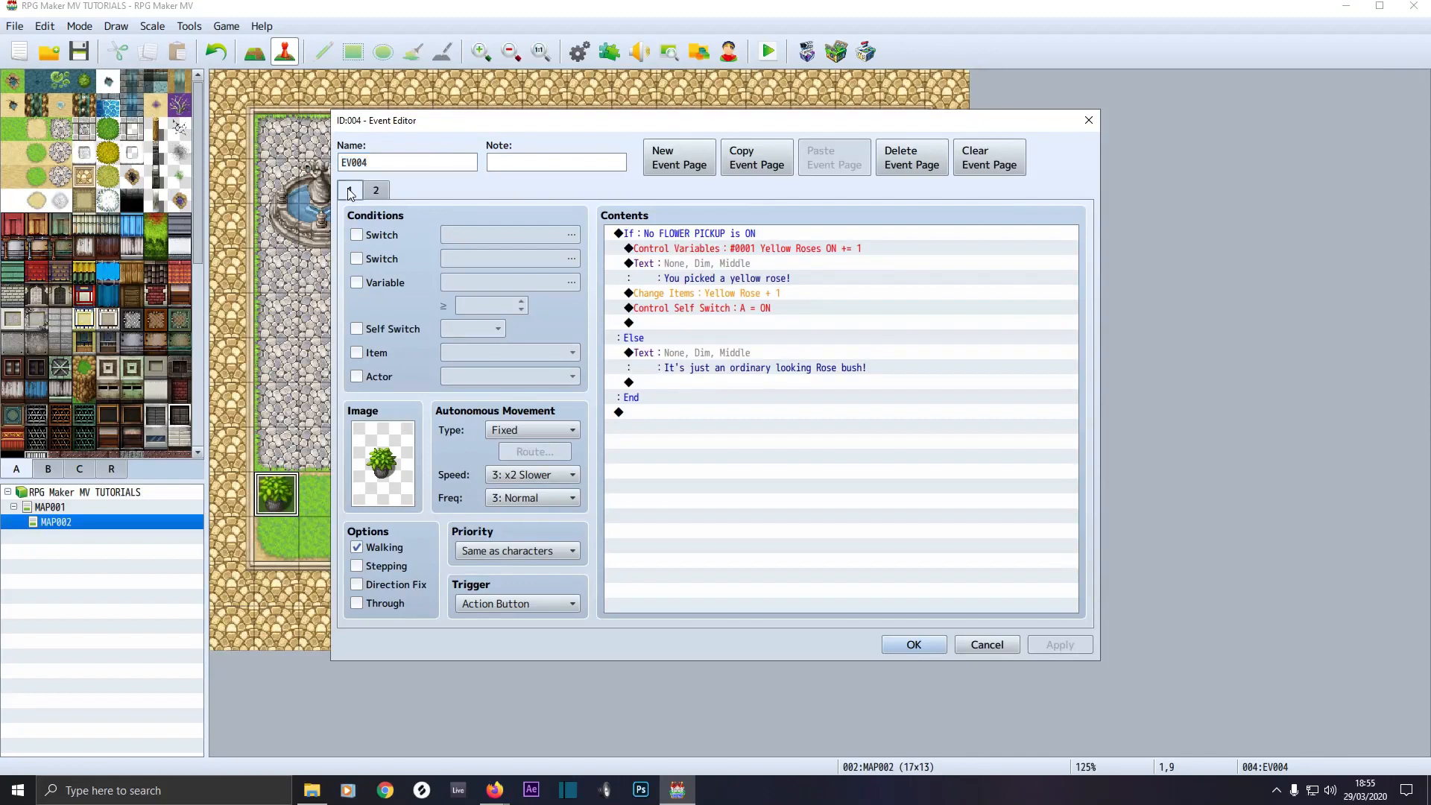
{"action": "left_click", "coordinate": [985, 643]}
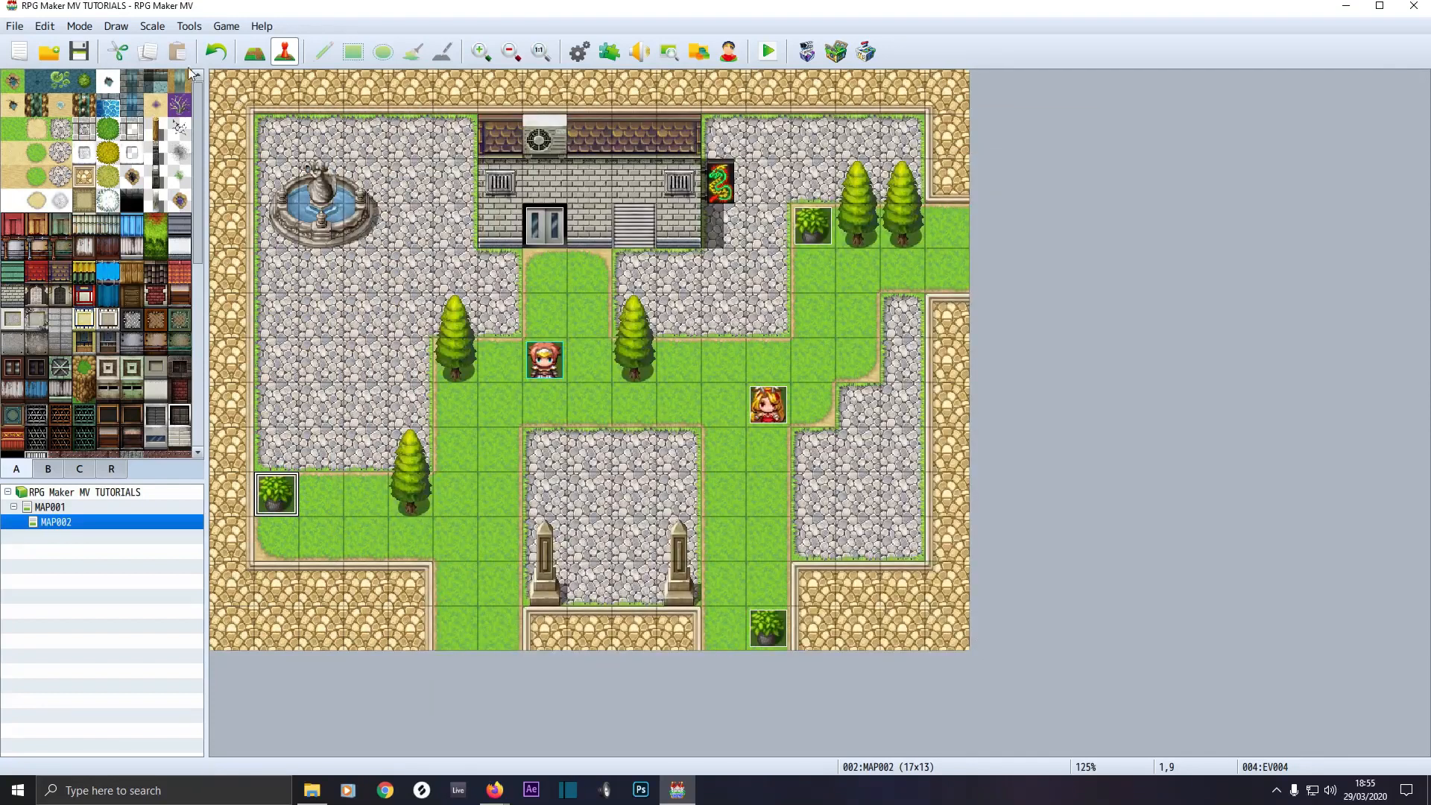
Try out a yellow flower tile on the paving below the fountain, undo it and return to event editing.
{"action": "left_click", "coordinate": [254, 52]}
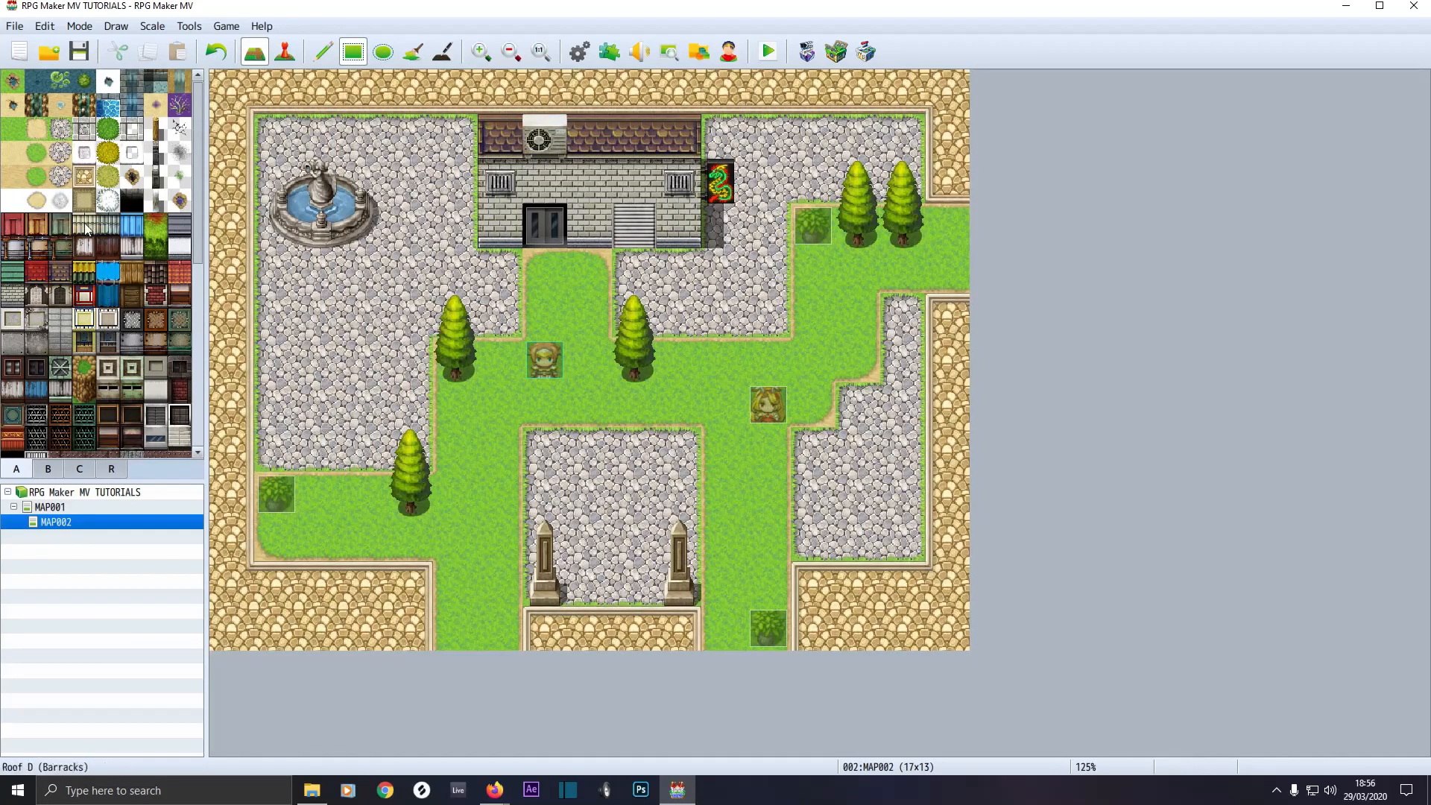
{"action": "left_click", "coordinate": [80, 469]}
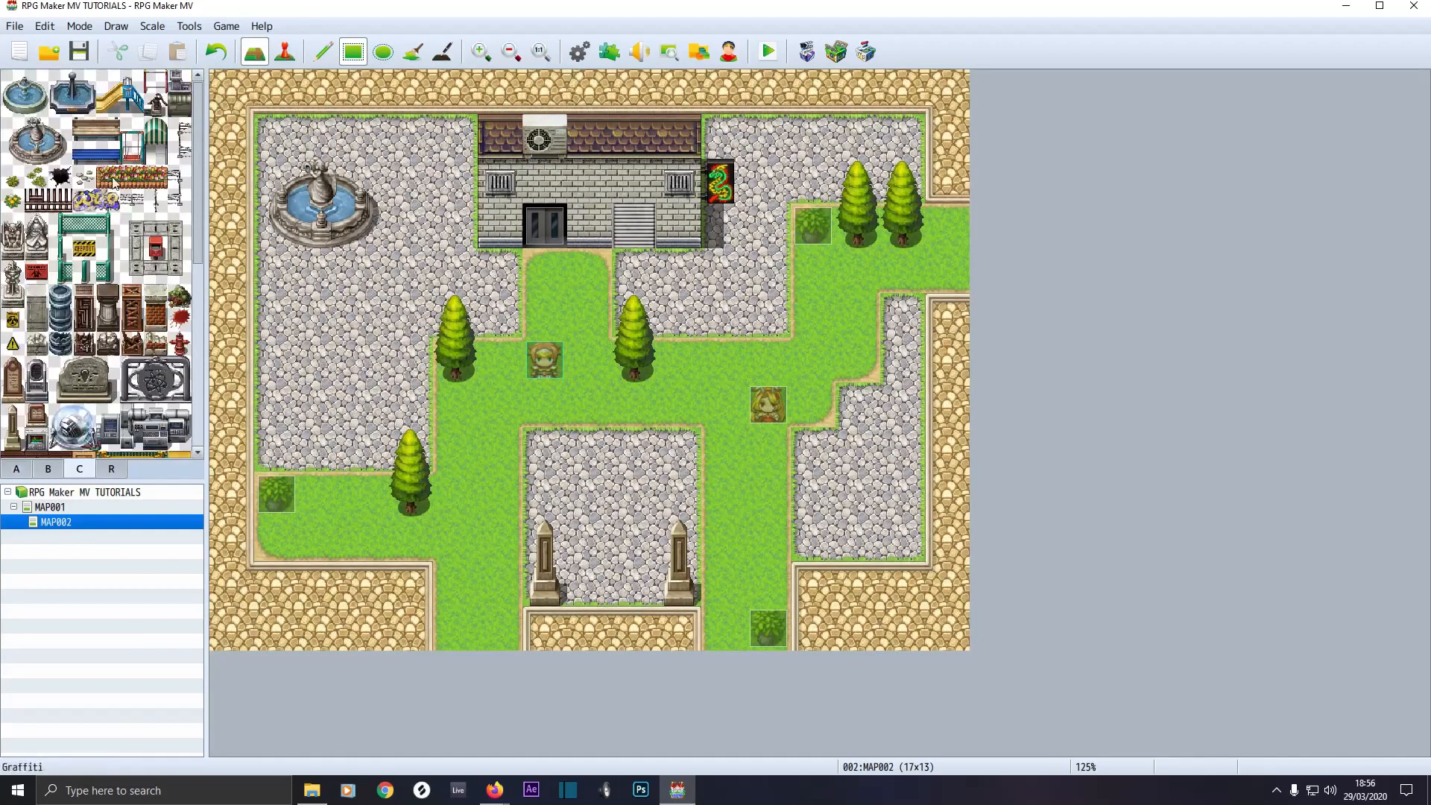
{"action": "left_click", "coordinate": [13, 201]}
{"action": "left_click", "coordinate": [333, 375]}
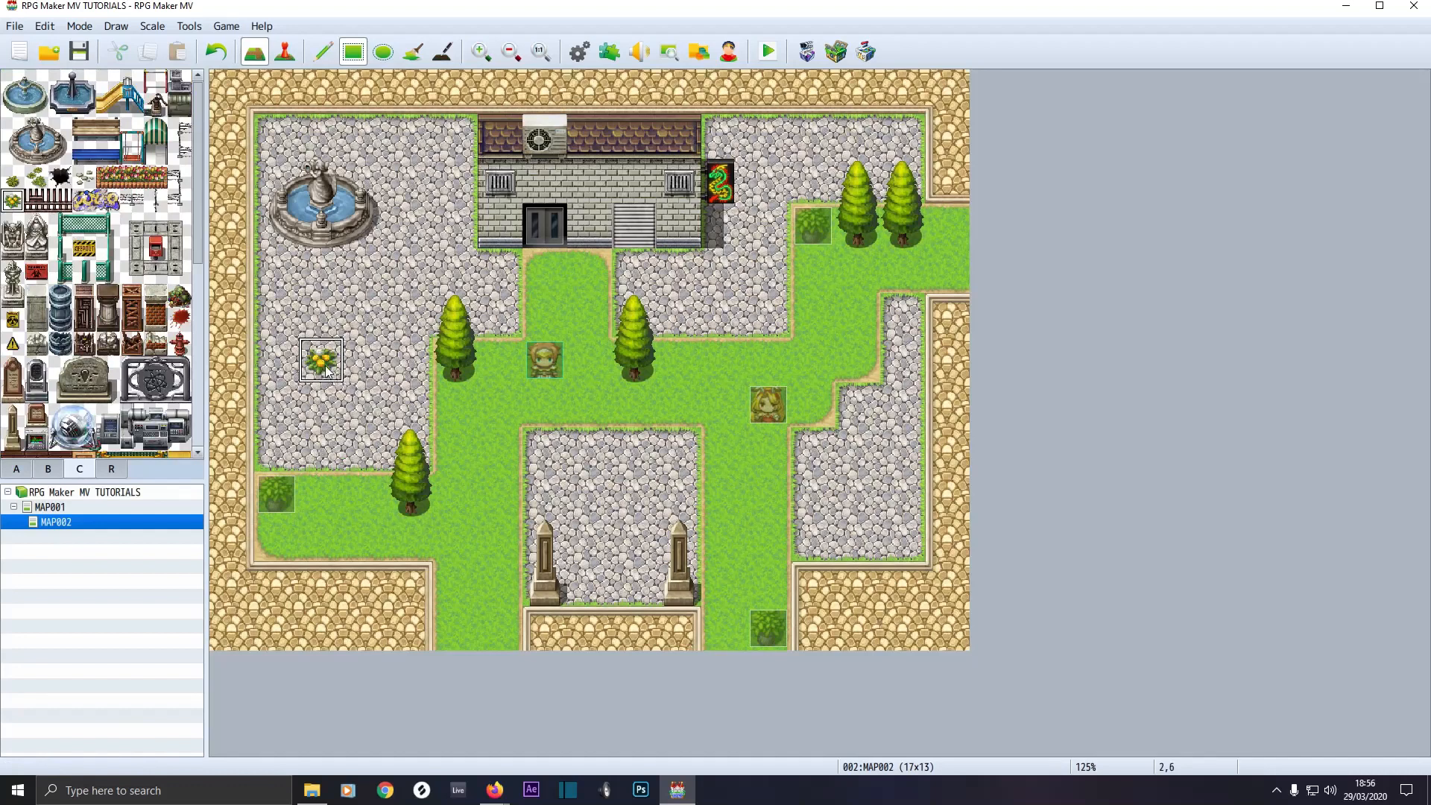
{"action": "key", "text": "ctrl+z"}
{"action": "left_click", "coordinate": [285, 51]}
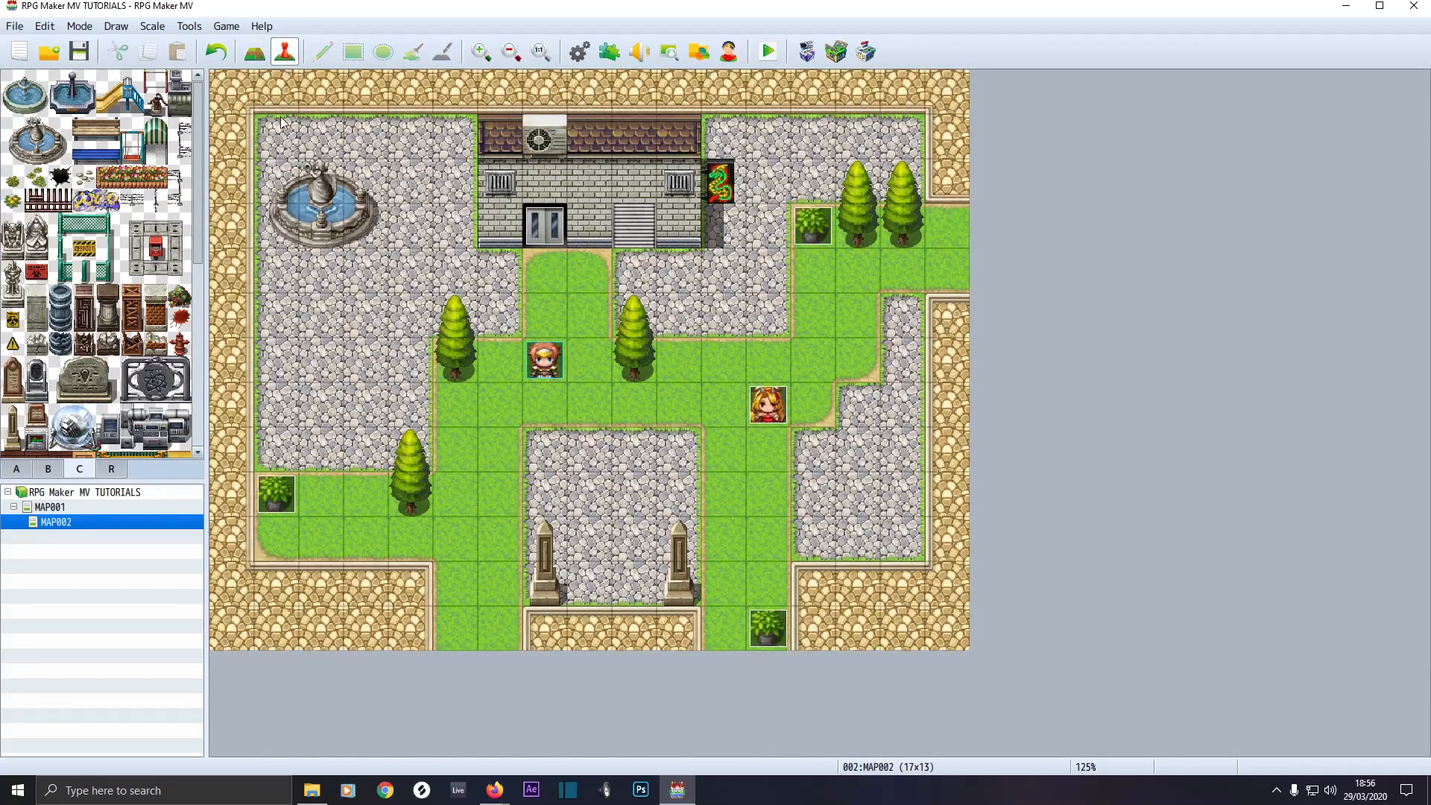
Examine the southwest rose bush event's No FLOWER PICKUP conditional branch, then close the event discarding changes.
{"action": "double_click", "coordinate": [275, 488]}
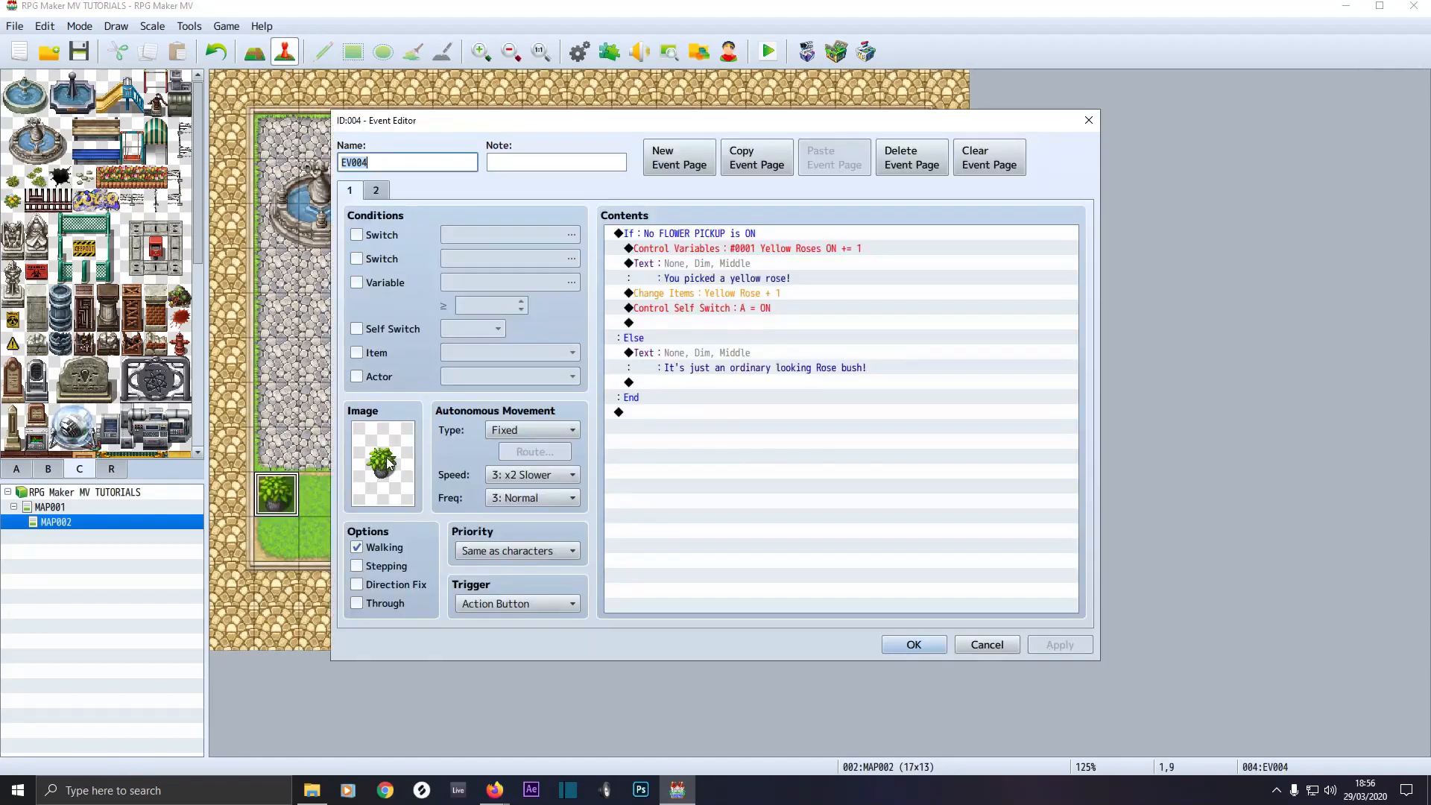
{"action": "double_click", "coordinate": [654, 235]}
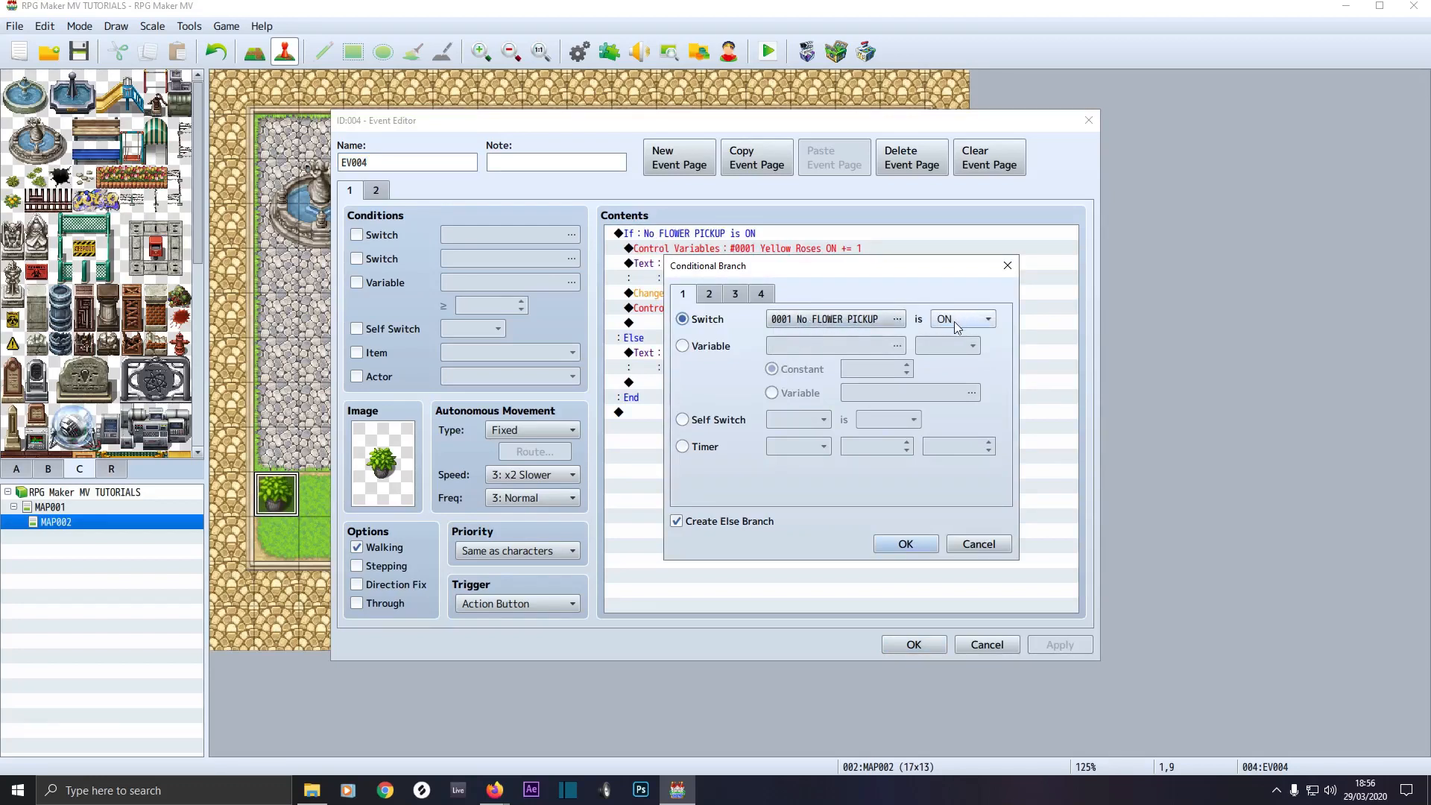
{"action": "left_click", "coordinate": [900, 544]}
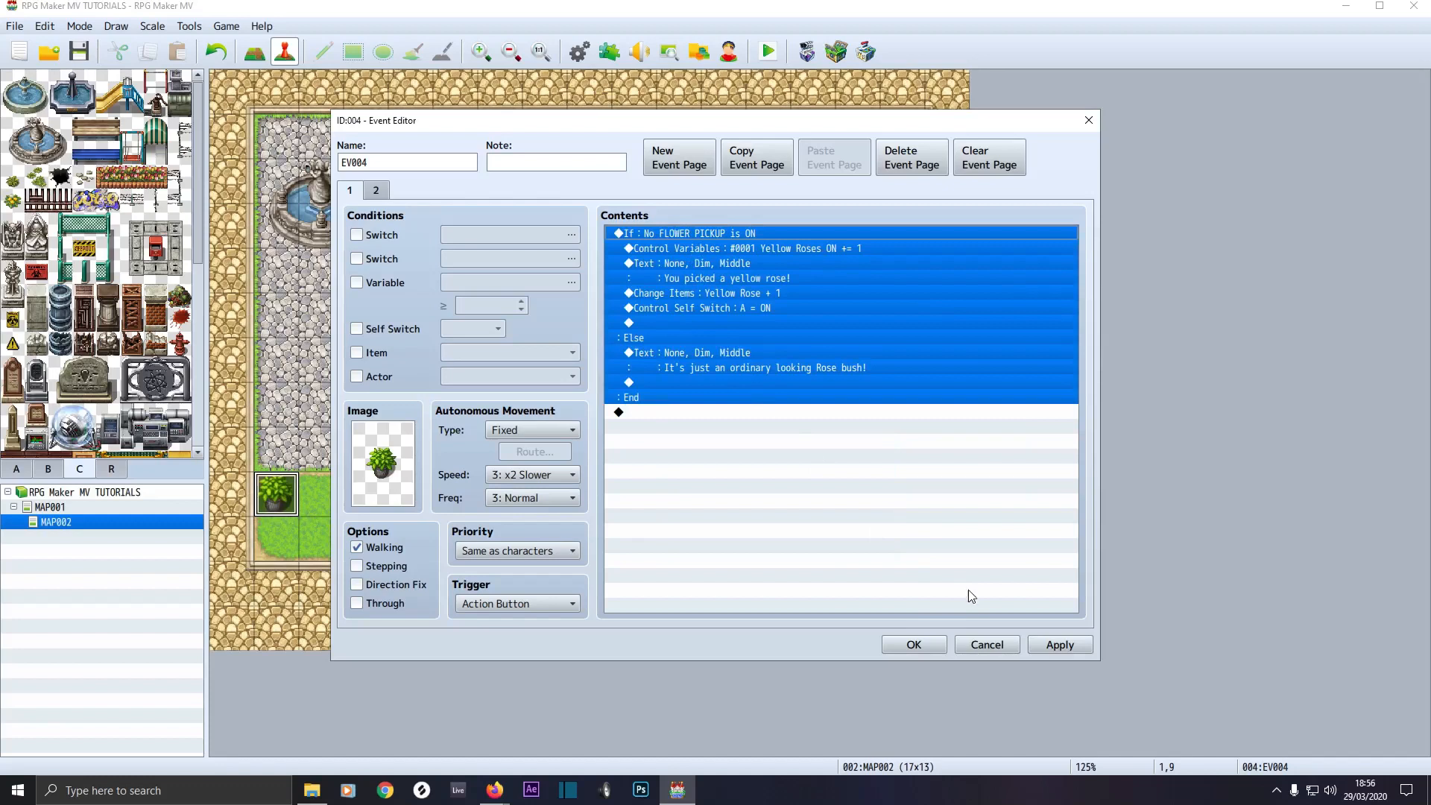
{"action": "left_click", "coordinate": [1000, 652]}
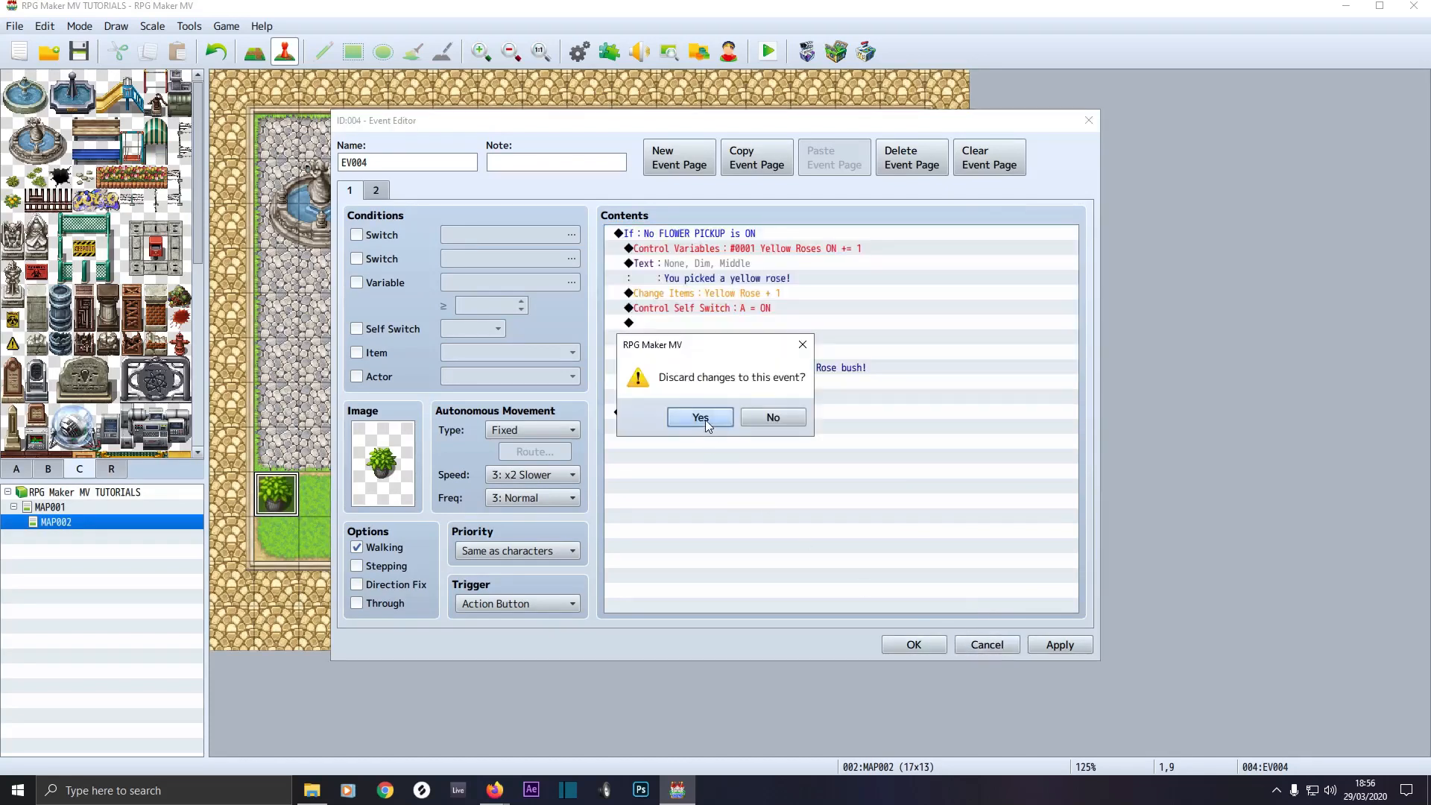
{"action": "left_click", "coordinate": [701, 417]}
Review the No FLOWER PICKUP switch command on the quest giver's first event page and close the event.
{"action": "double_click", "coordinate": [770, 412]}
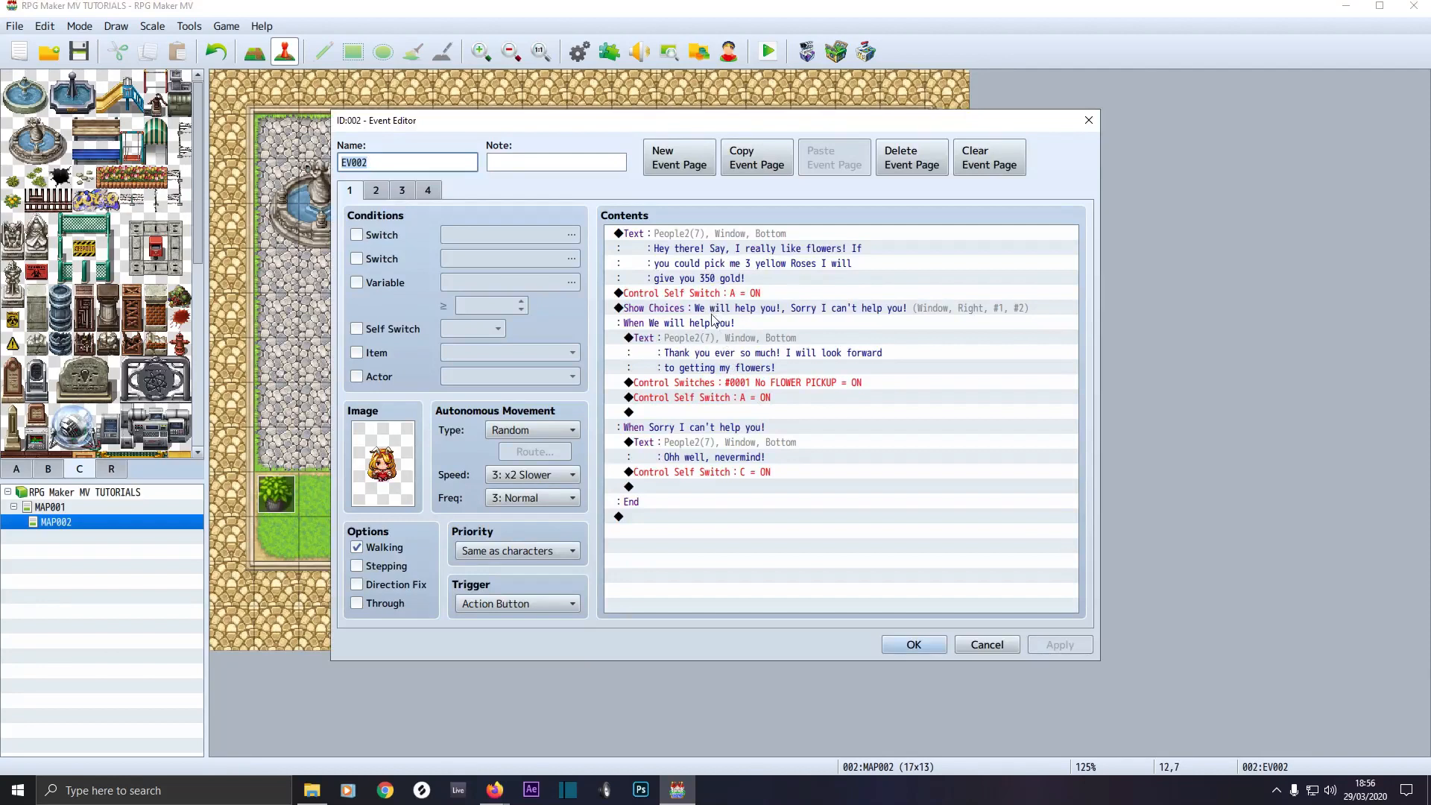
{"action": "left_click", "coordinate": [690, 383]}
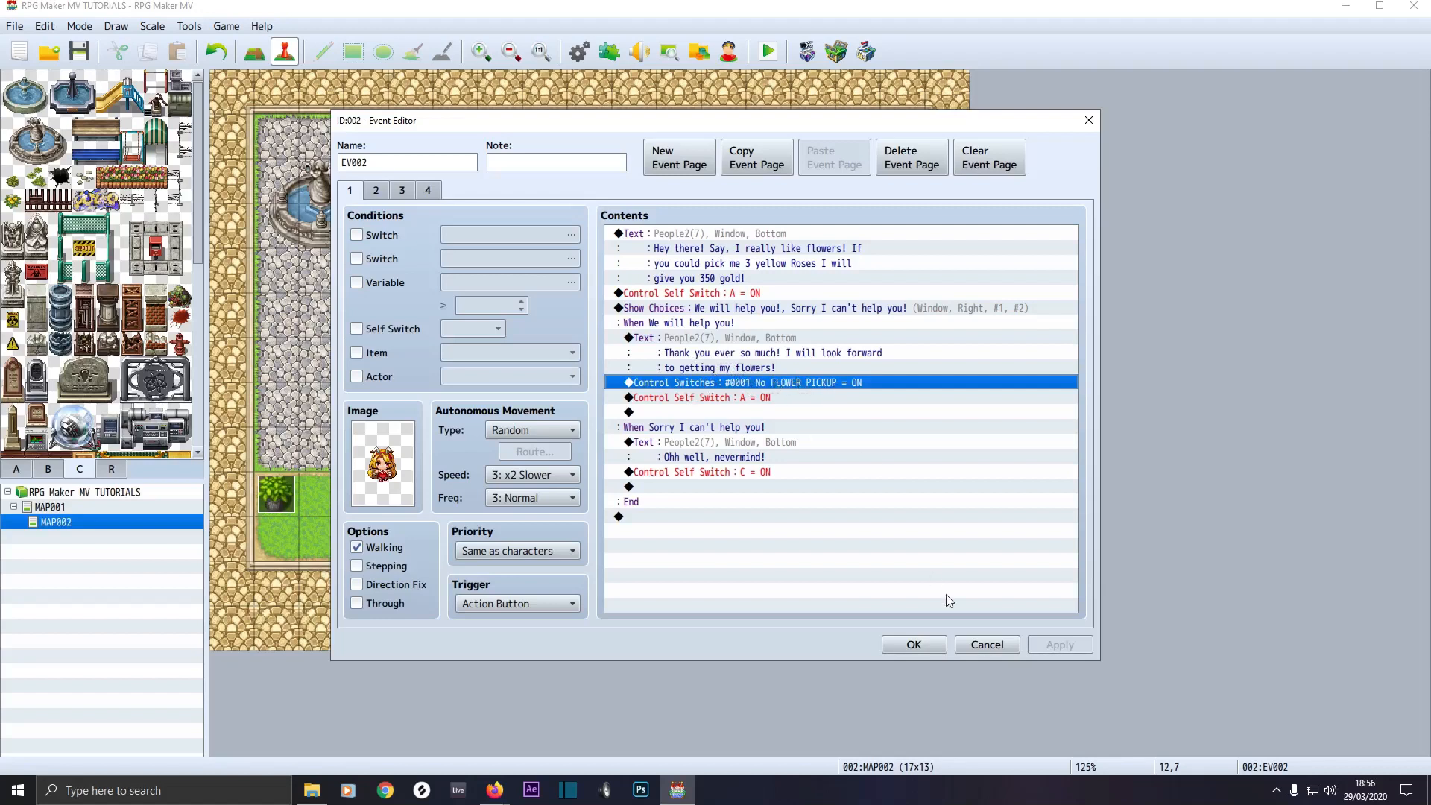
{"action": "left_click", "coordinate": [987, 645]}
Examine the southwest rose bush's Control Variables command and its variable list, then display the event's second page.
{"action": "left_click", "coordinate": [277, 494]}
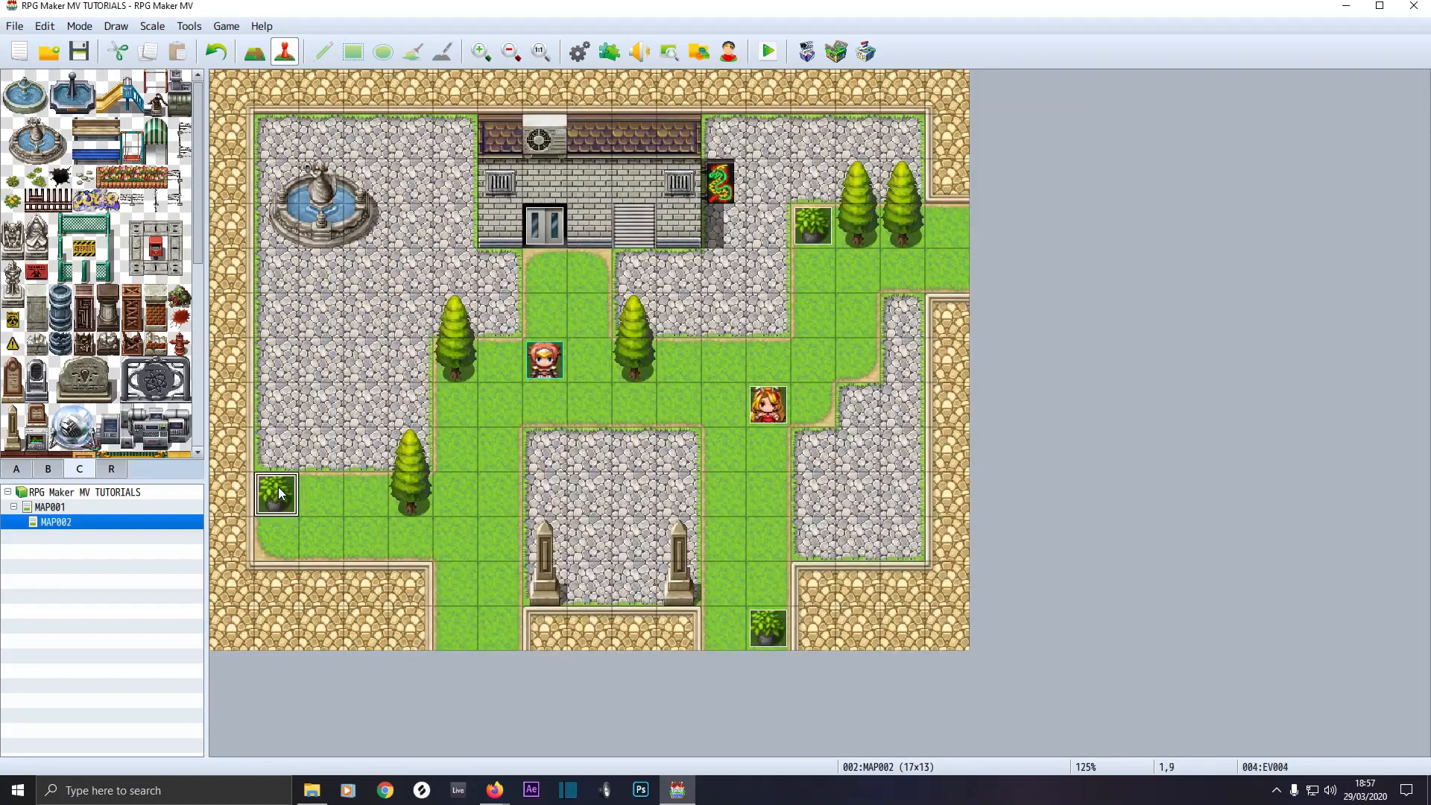
{"action": "double_click", "coordinate": [280, 492]}
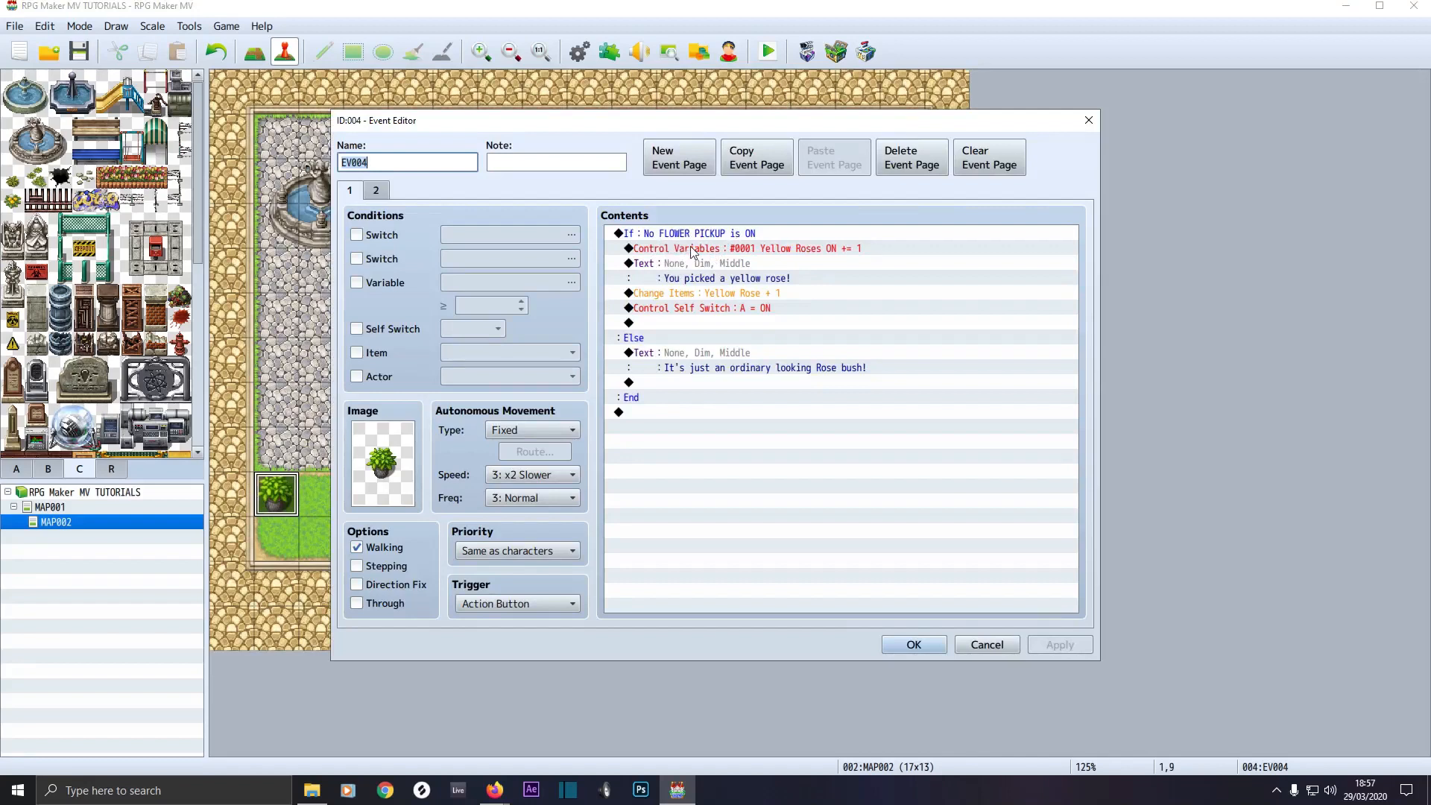
{"action": "double_click", "coordinate": [768, 250]}
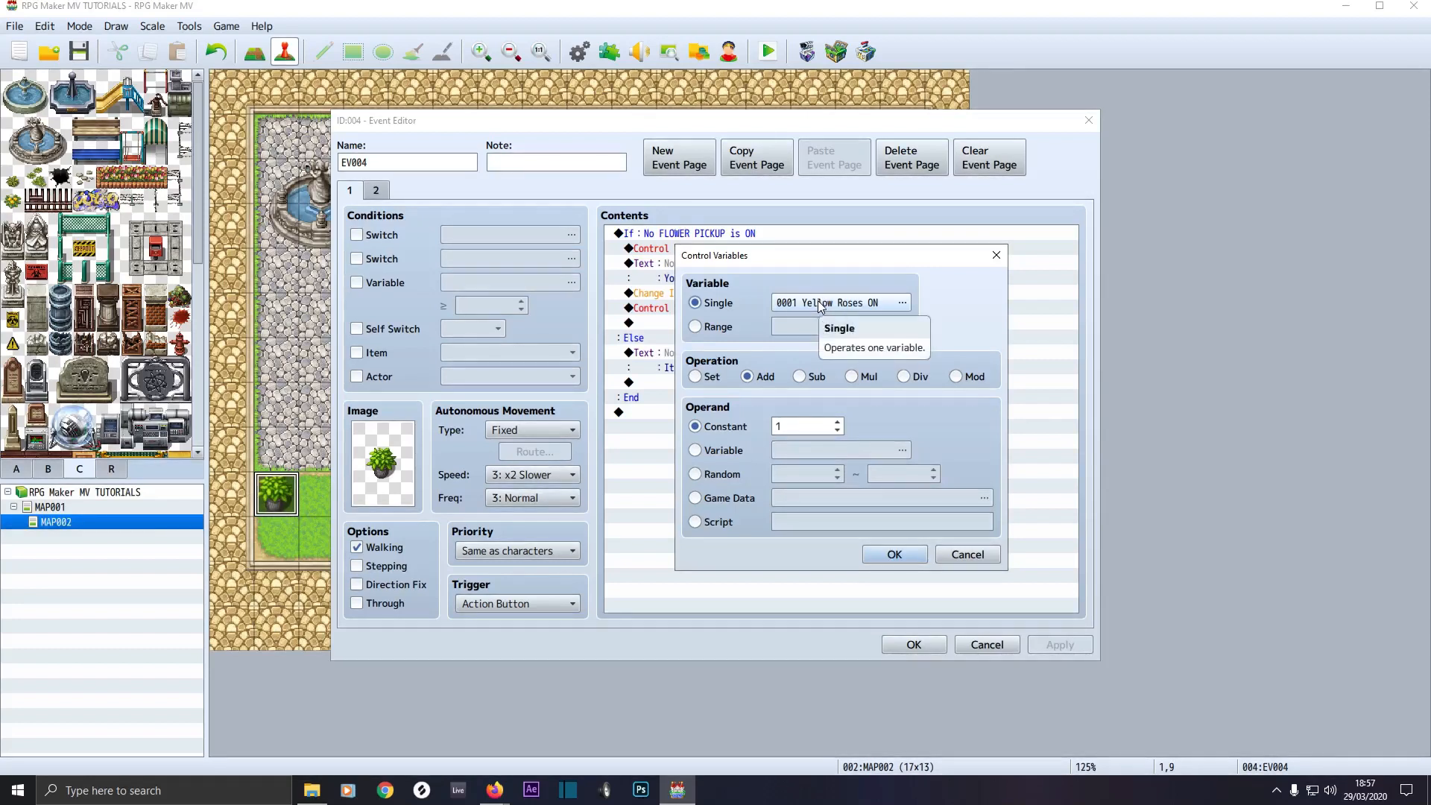
{"action": "left_click", "coordinate": [821, 304]}
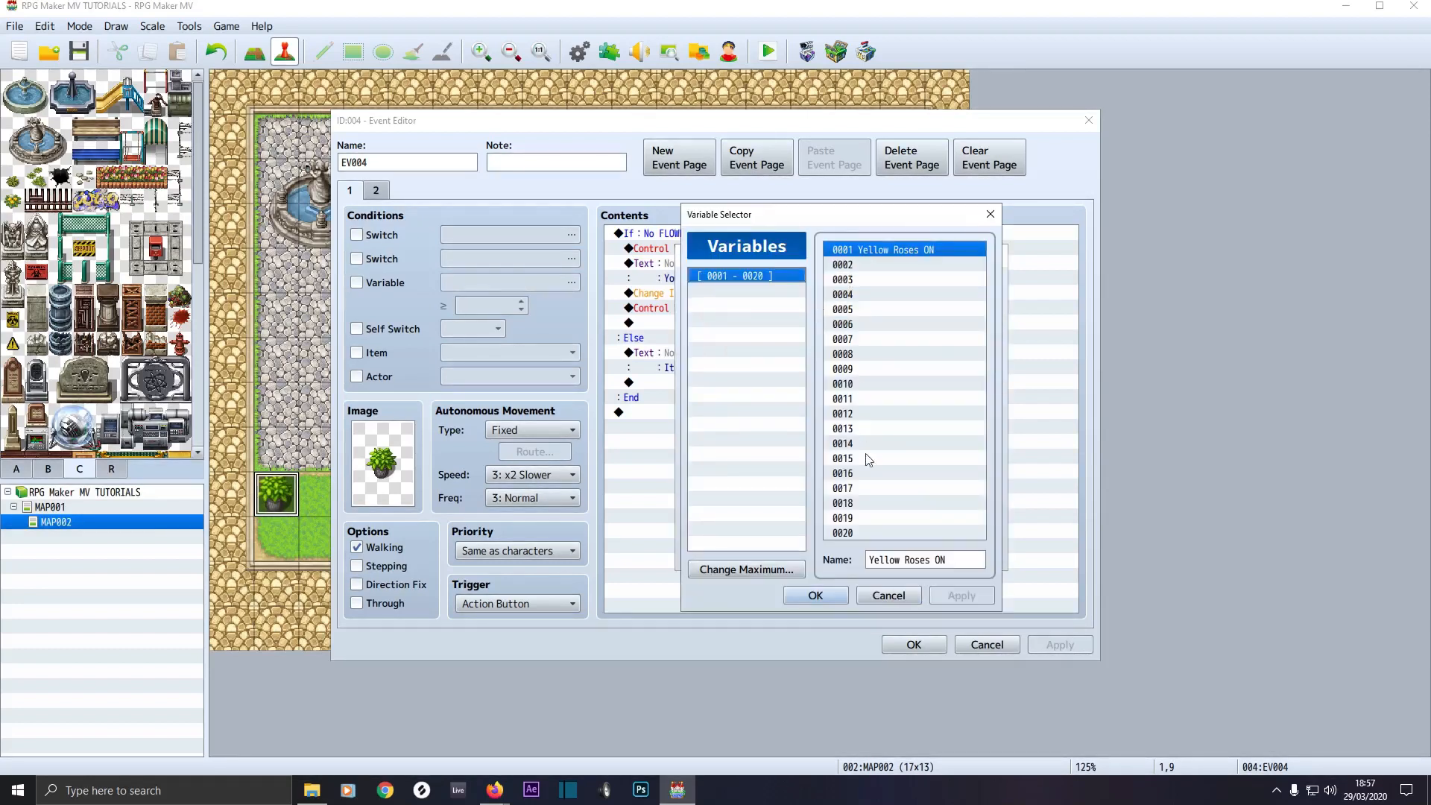
{"action": "left_click", "coordinate": [816, 594]}
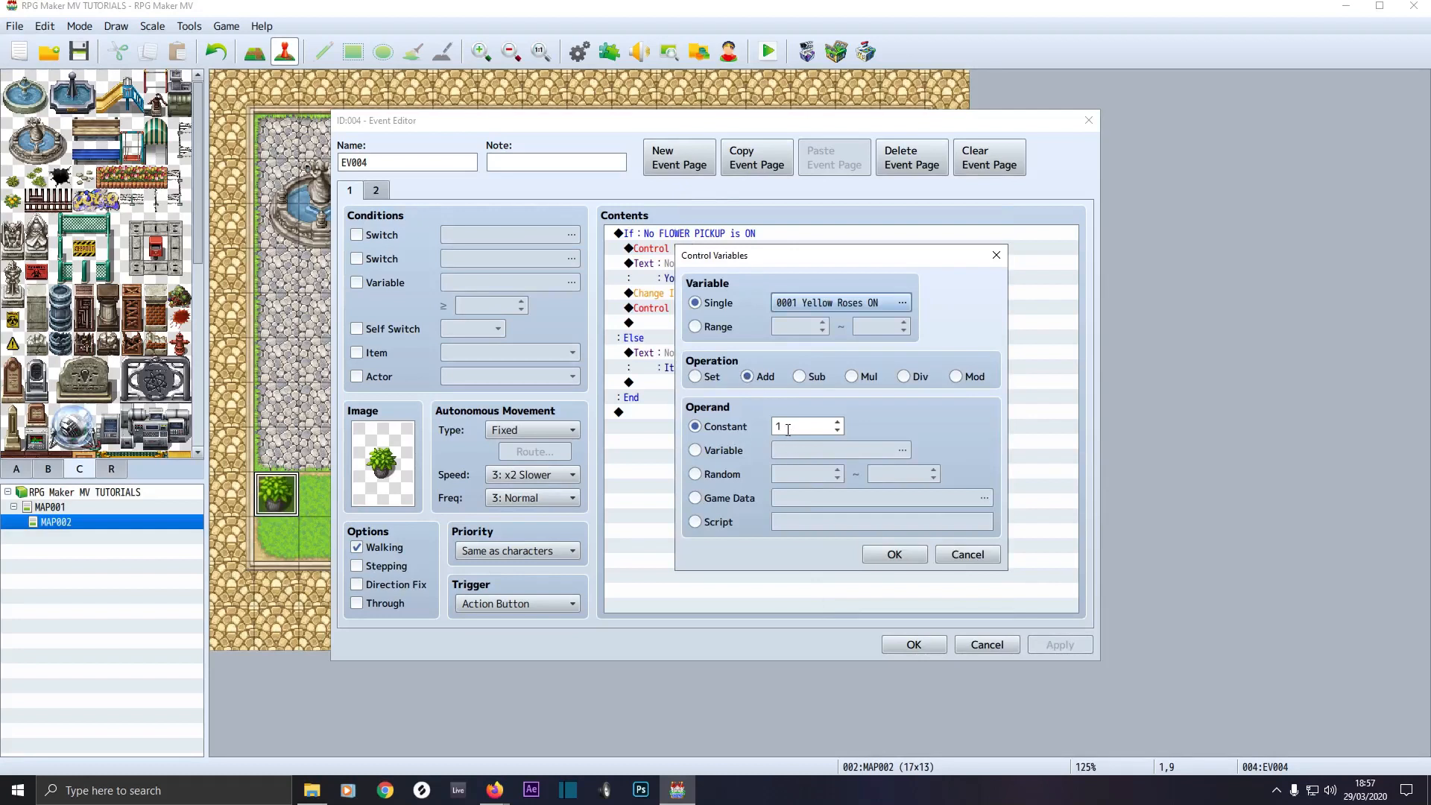
{"action": "left_click", "coordinate": [907, 556]}
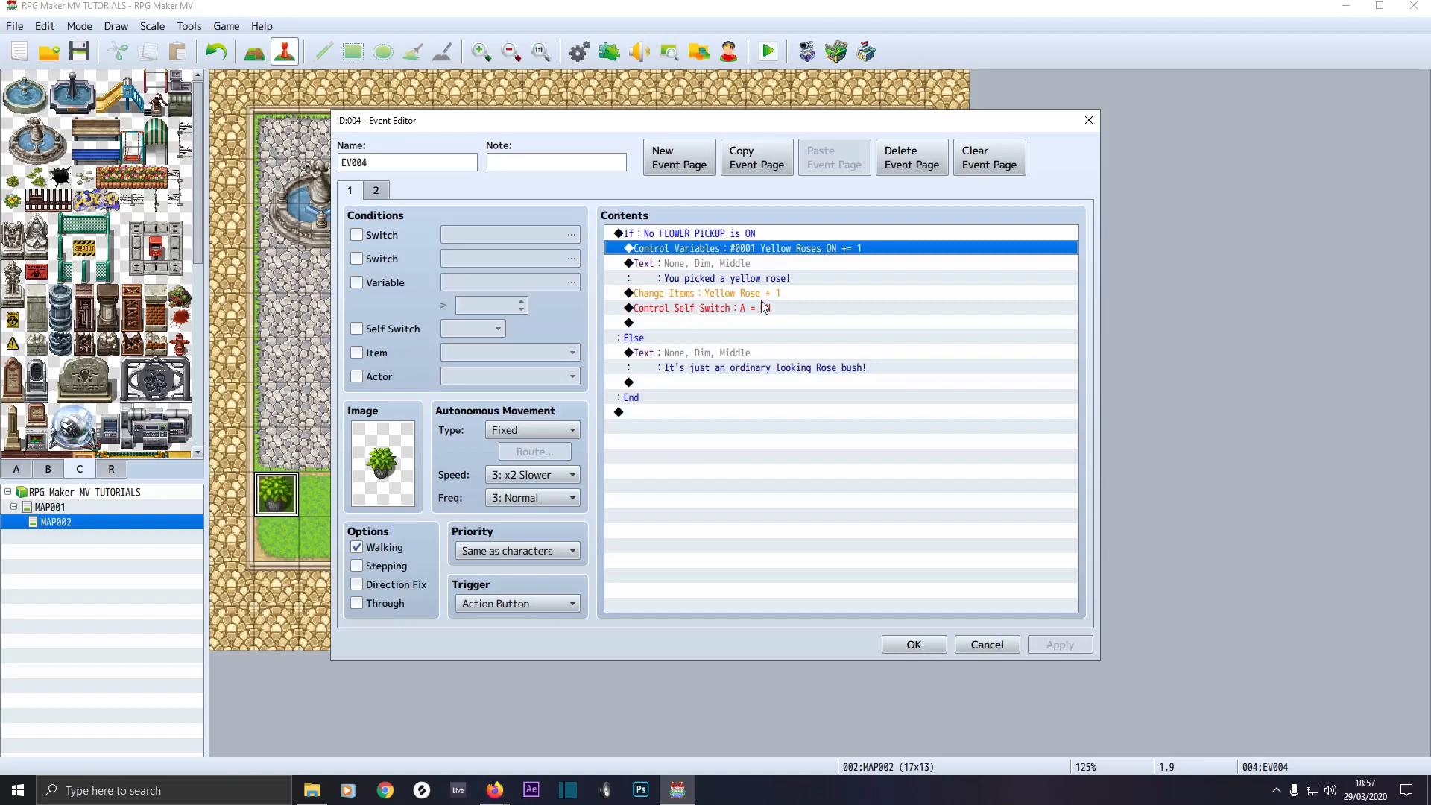
{"action": "left_click", "coordinate": [384, 194]}
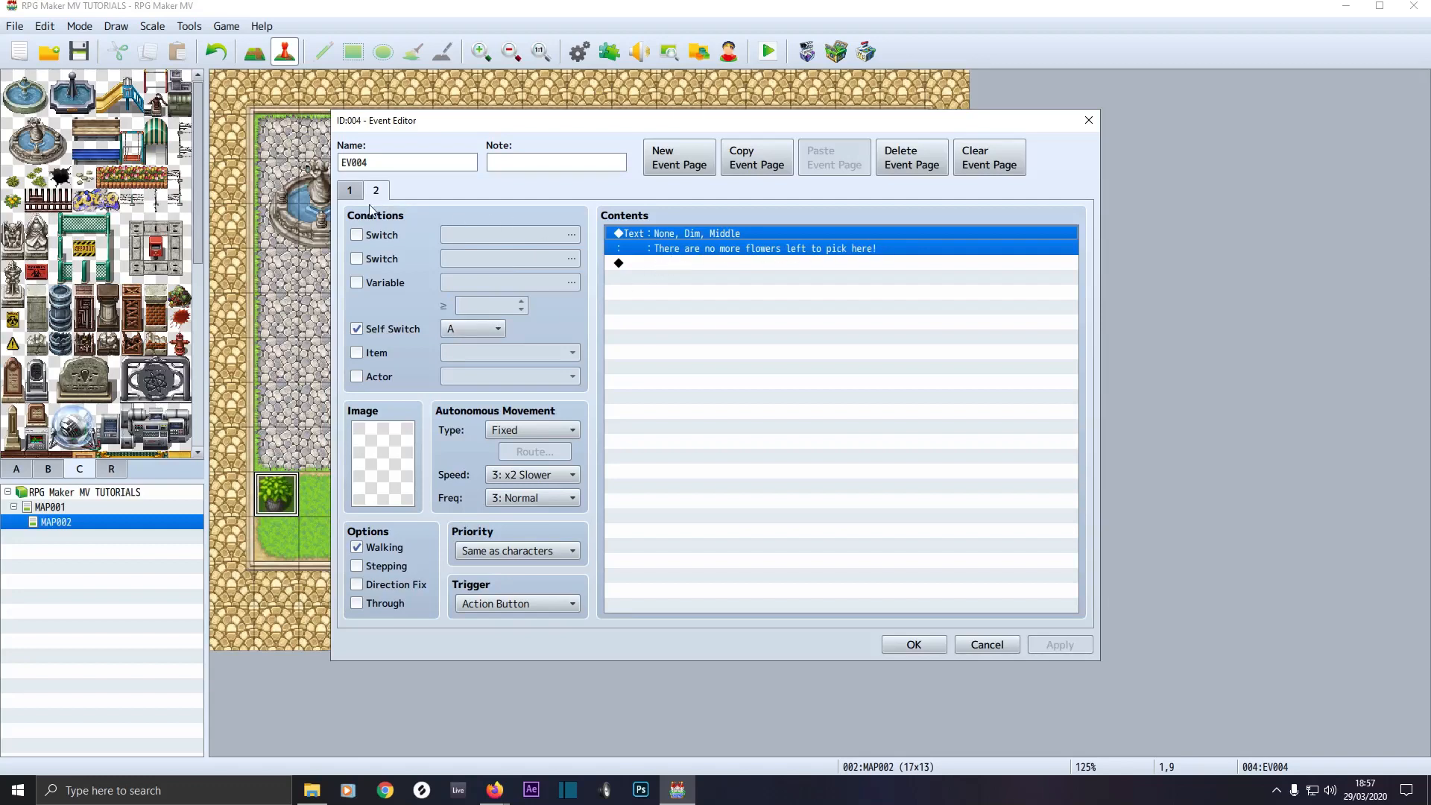
Set the rose bush event's first page to Below characters priority and the Player Touch trigger.
{"action": "left_click", "coordinate": [348, 192]}
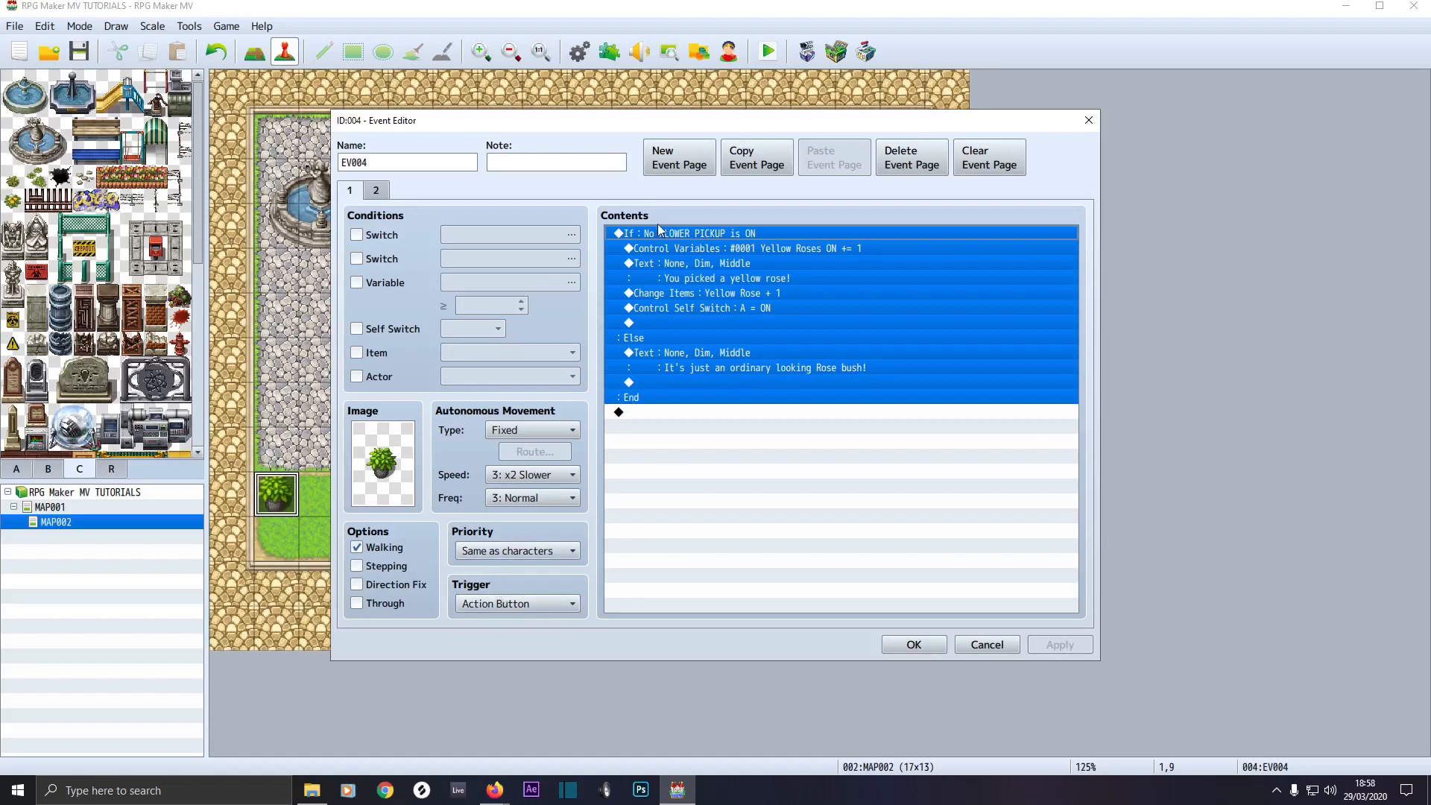
{"action": "left_click", "coordinate": [527, 552]}
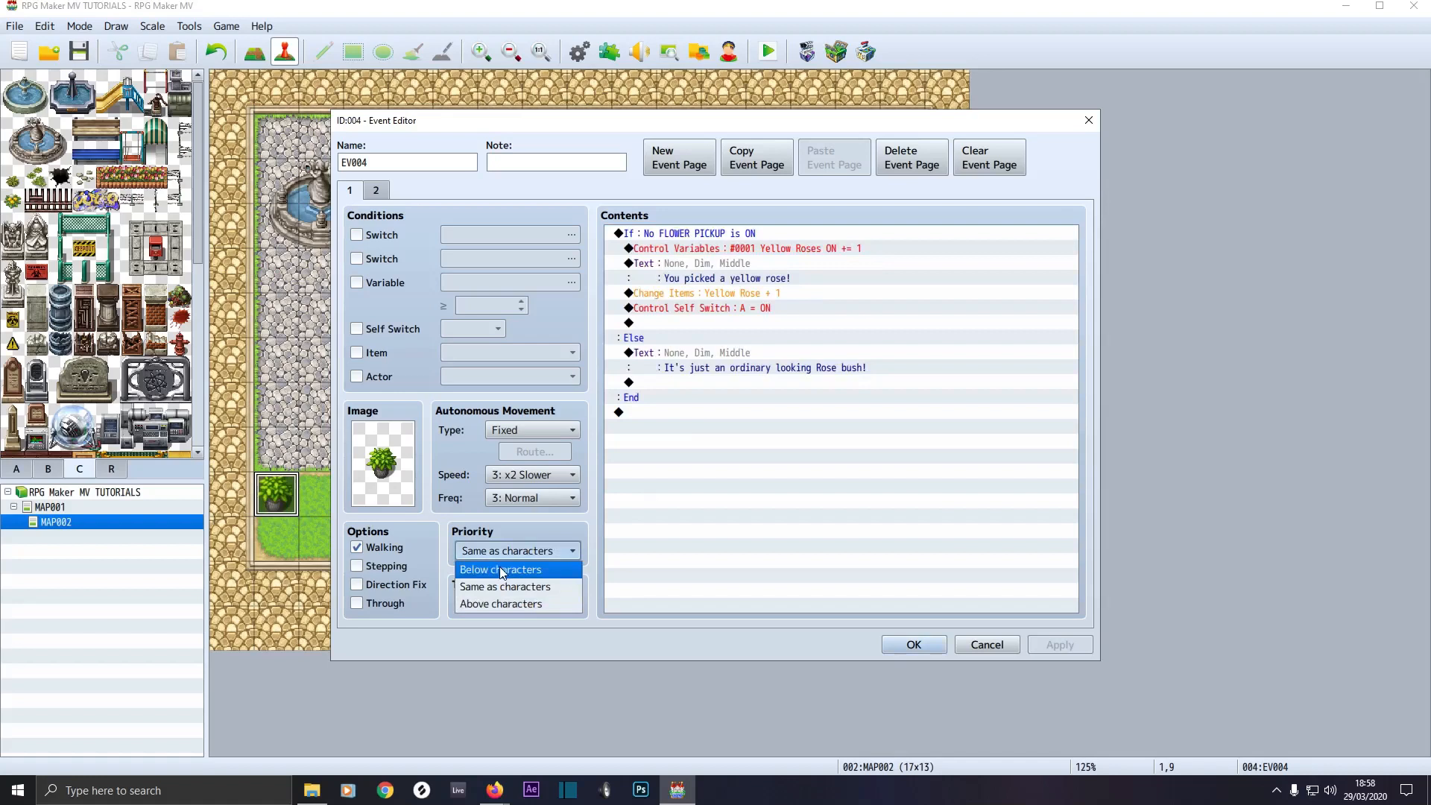
{"action": "left_click", "coordinate": [499, 566]}
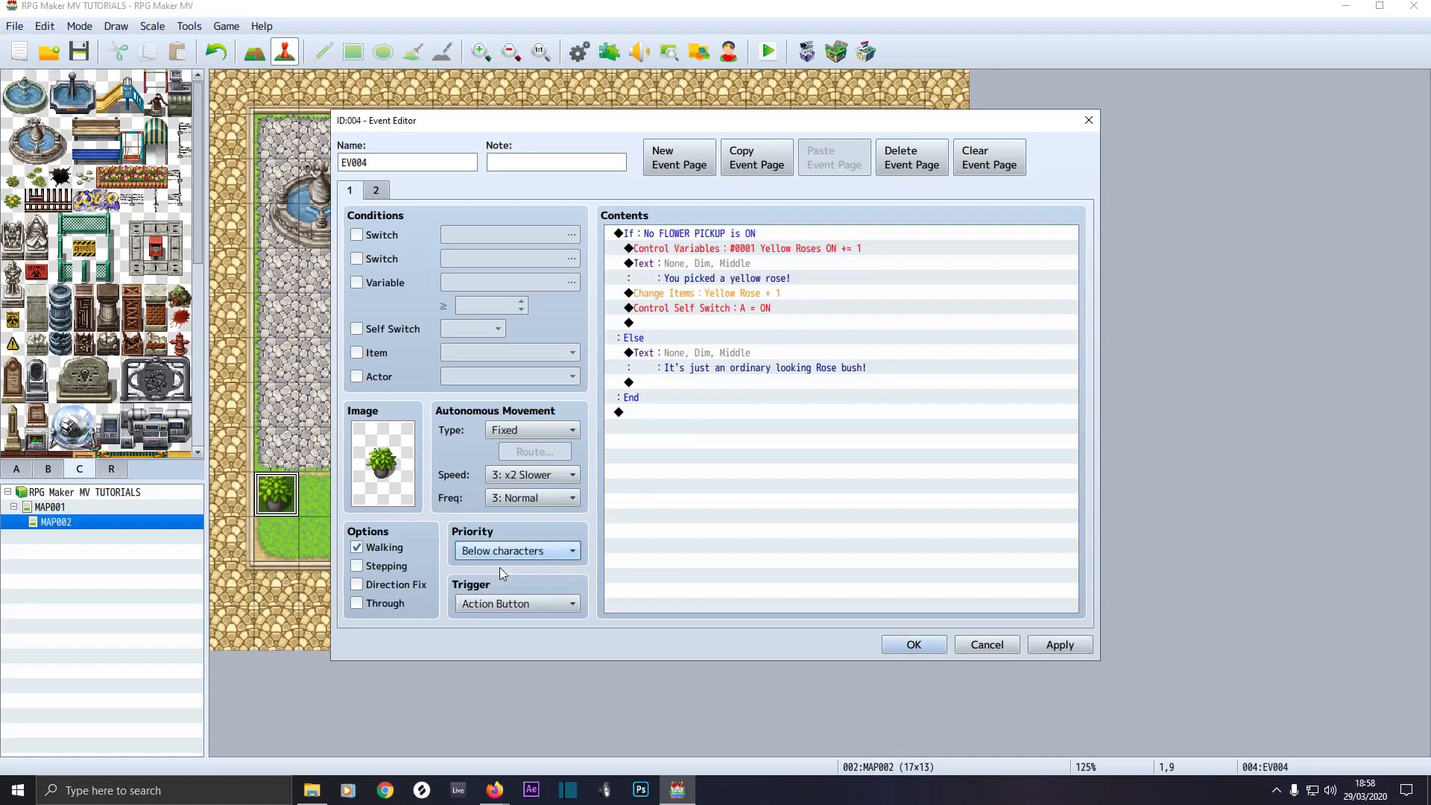
{"action": "left_click", "coordinate": [494, 605]}
{"action": "left_click", "coordinate": [481, 639]}
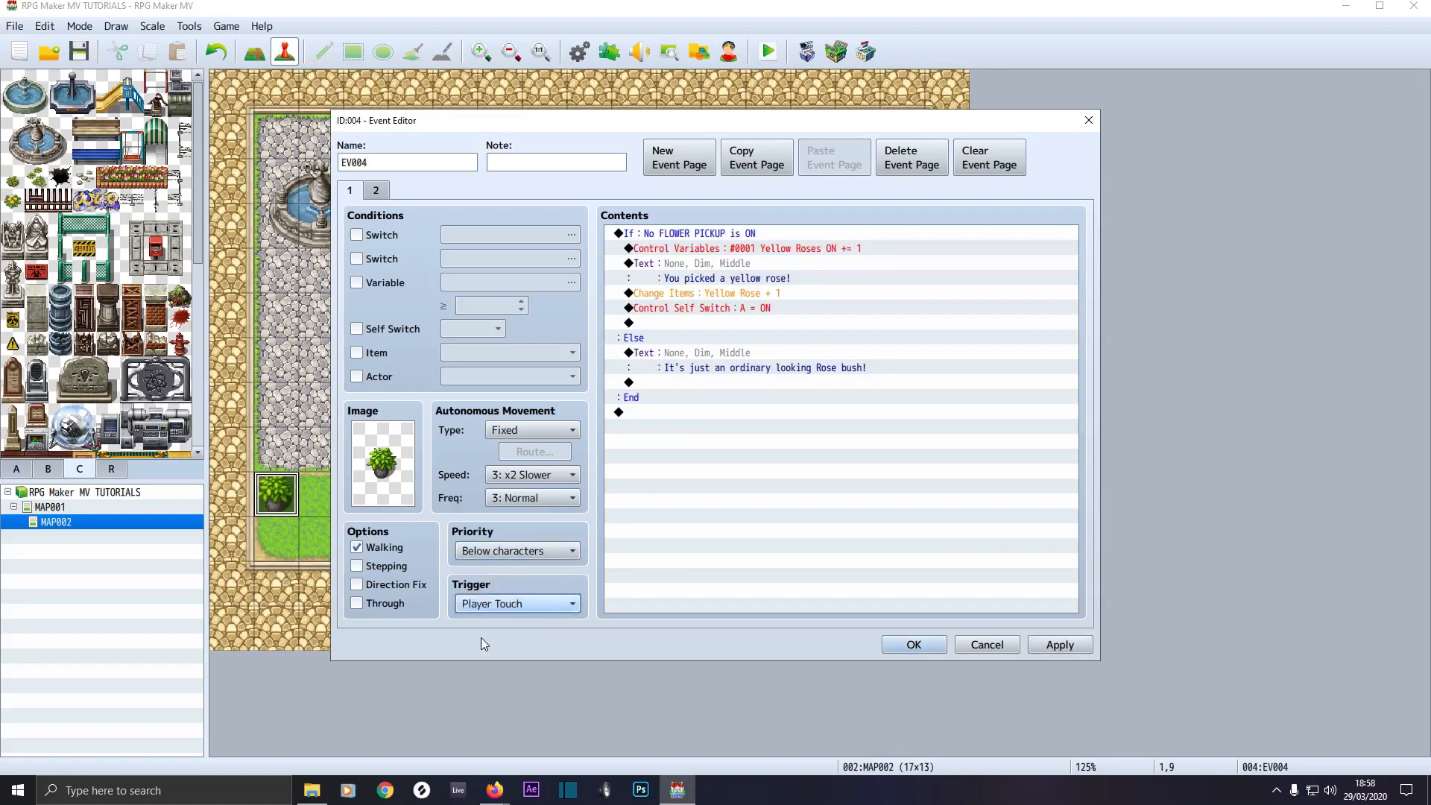
Try Same as characters priority and the Event Touch trigger on the southwest rose bush event's first page, and discard the changes.
{"action": "left_click", "coordinate": [486, 552]}
{"action": "left_click", "coordinate": [483, 585]}
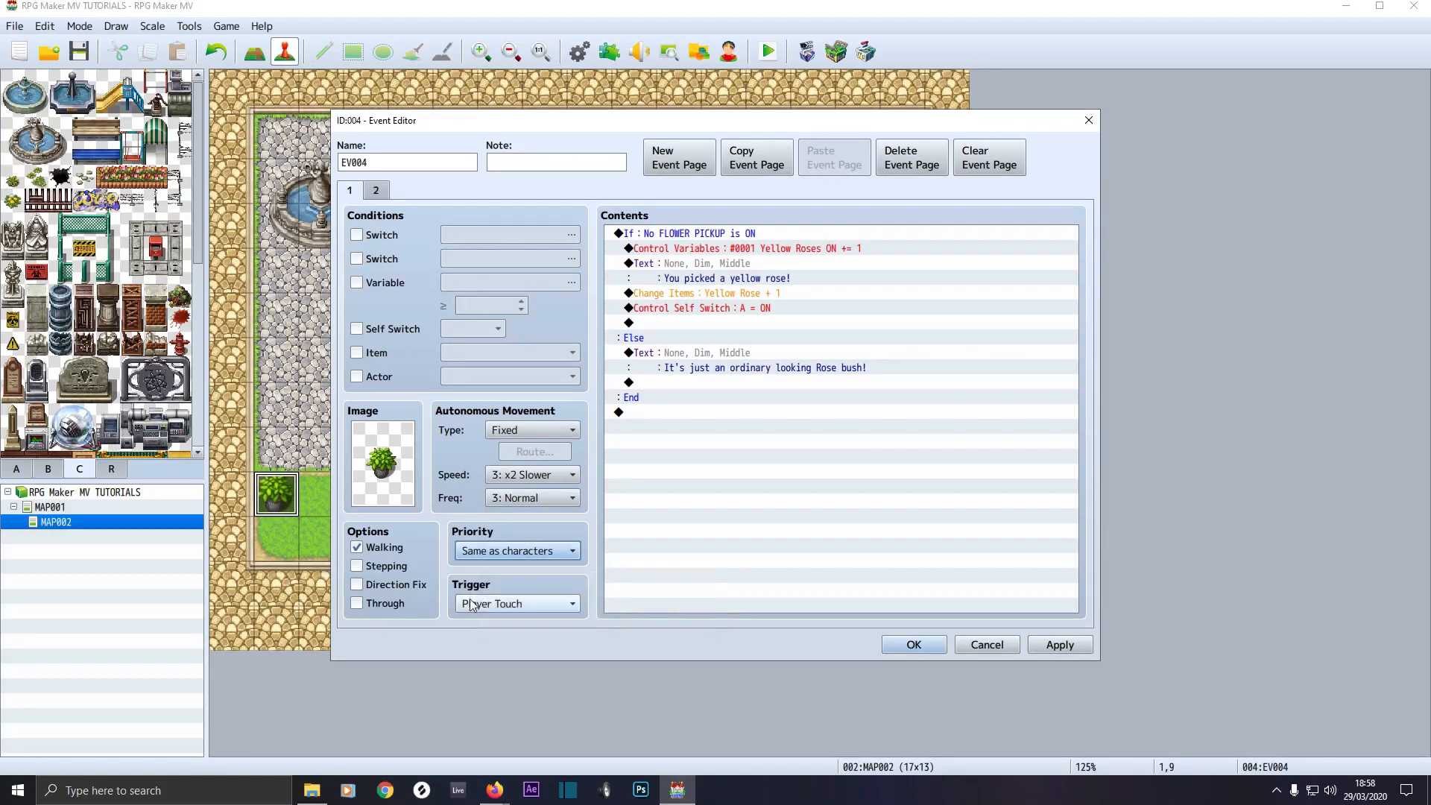
{"action": "left_click", "coordinate": [483, 555]}
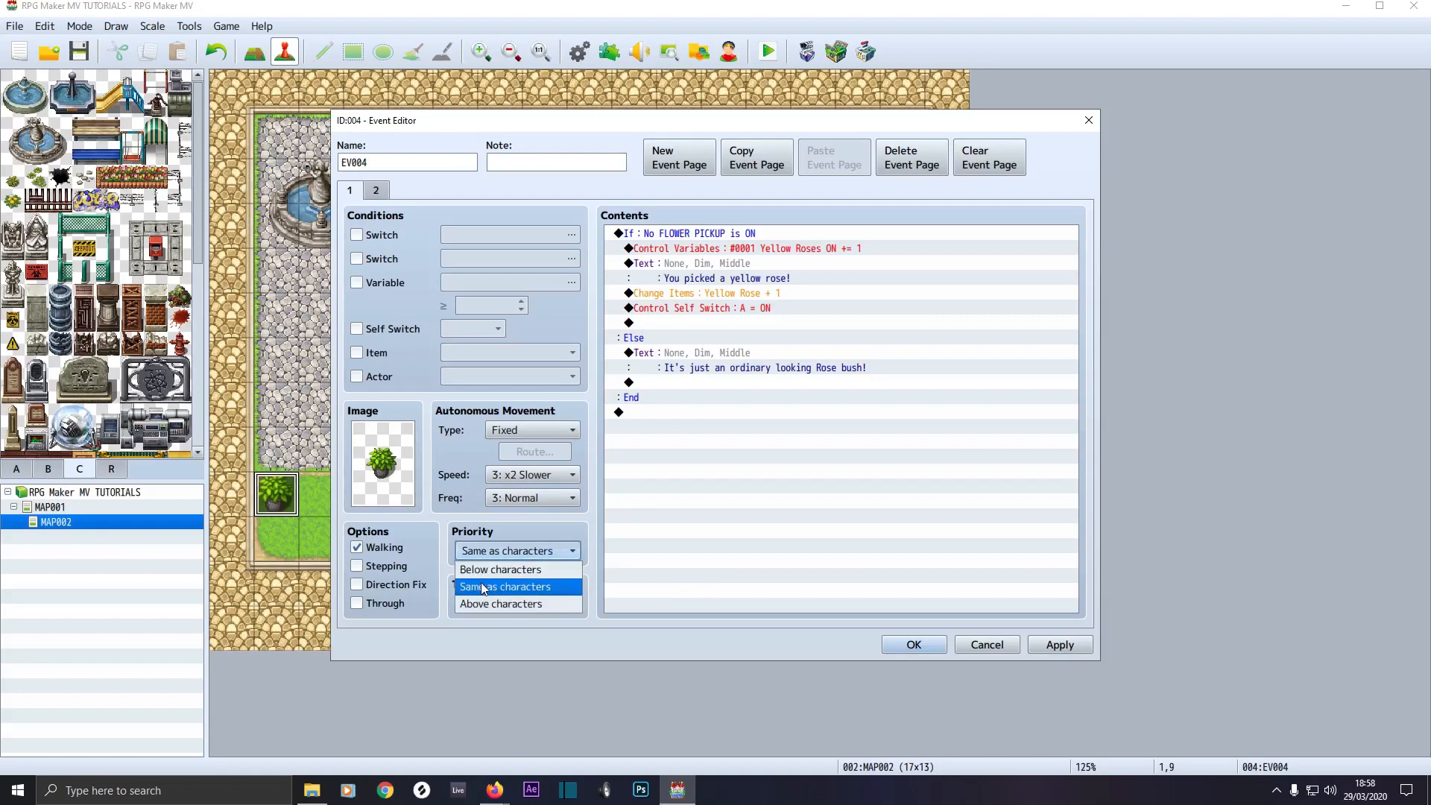
{"action": "left_click", "coordinate": [477, 566]}
{"action": "left_click", "coordinate": [476, 555]}
{"action": "left_click", "coordinate": [481, 580]}
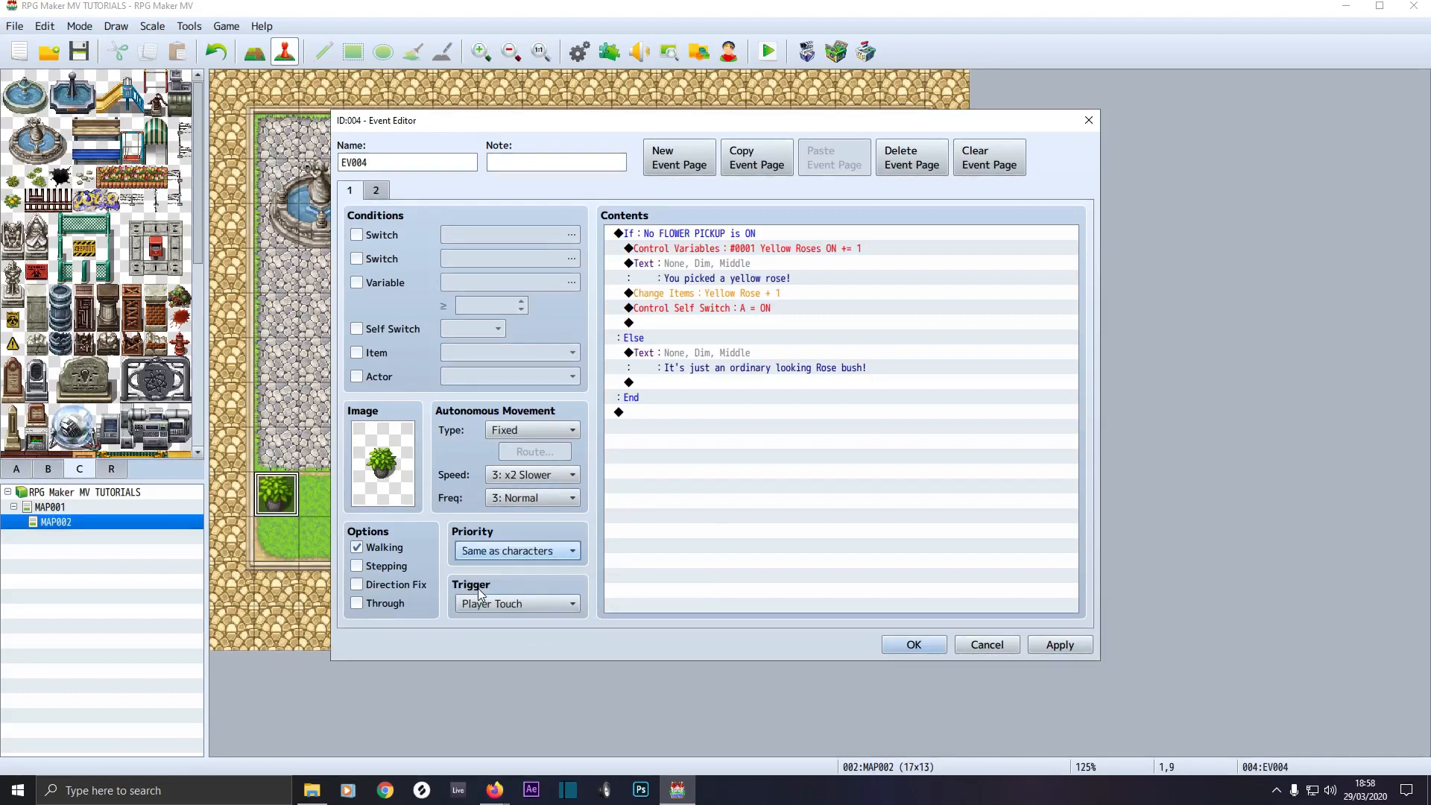
{"action": "left_click", "coordinate": [490, 604]}
{"action": "left_click", "coordinate": [482, 656]}
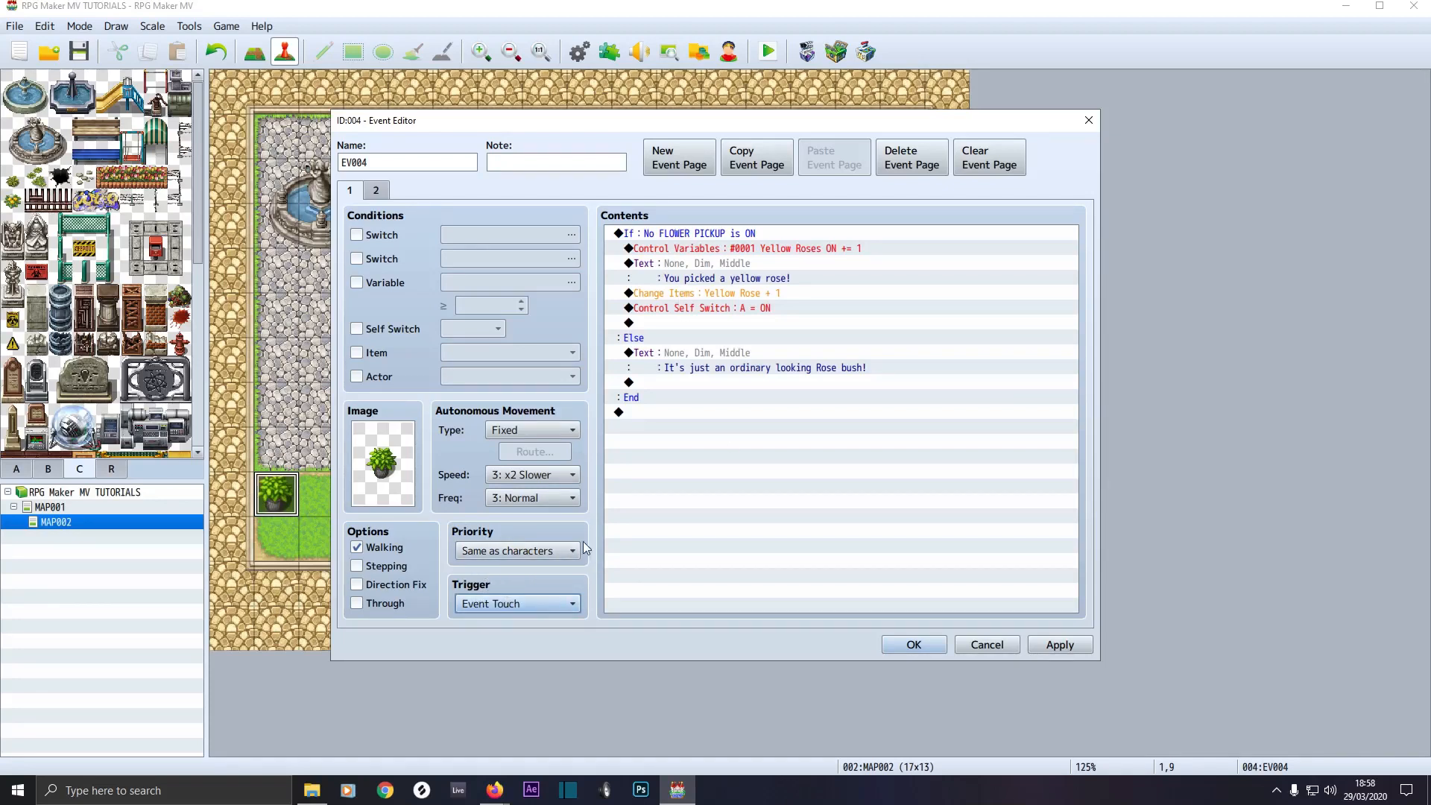
{"action": "left_click", "coordinate": [987, 645]}
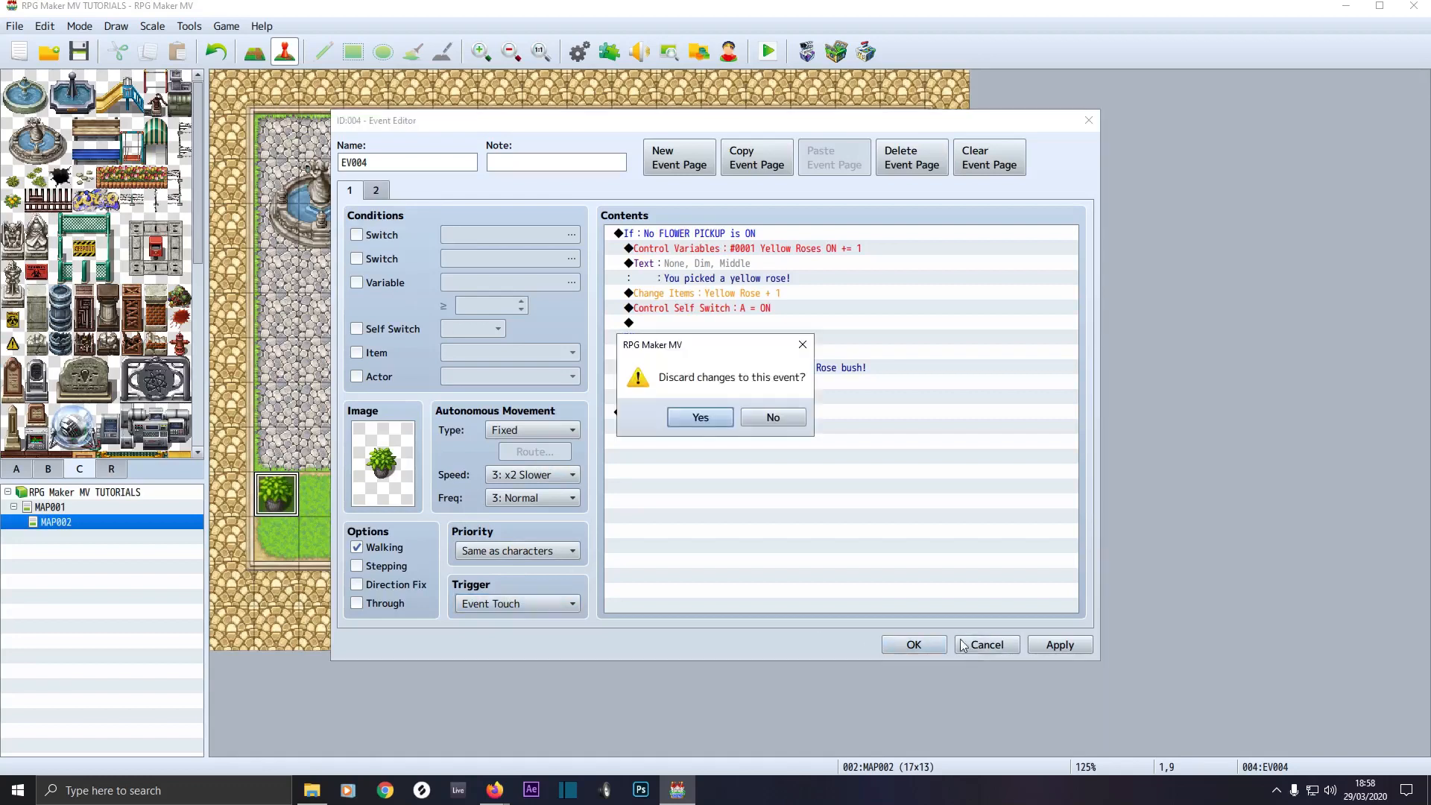
{"action": "left_click", "coordinate": [693, 415]}
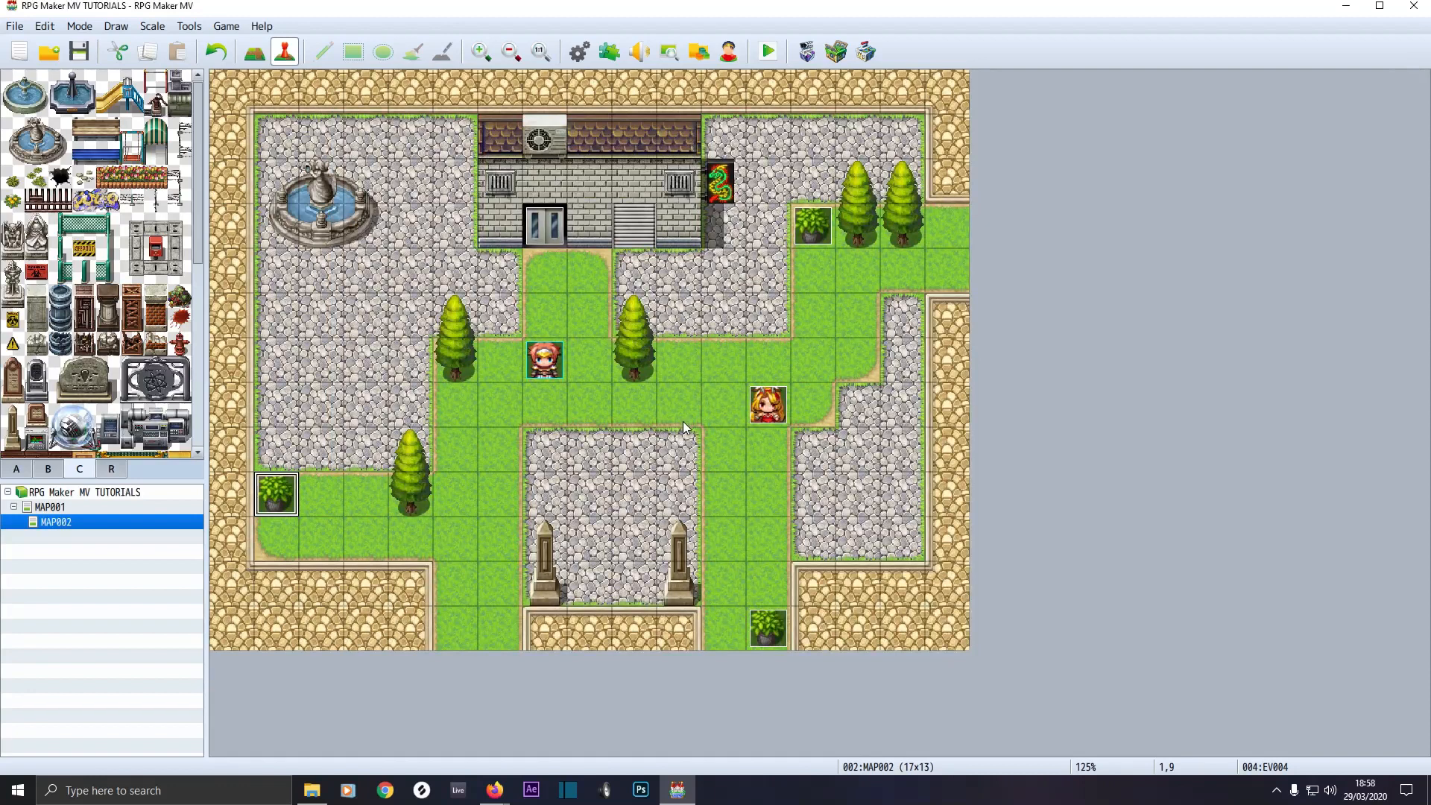
Start a playtest, saving the changes to the game, and begin a new game from the title screen.
{"action": "left_click", "coordinate": [758, 51]}
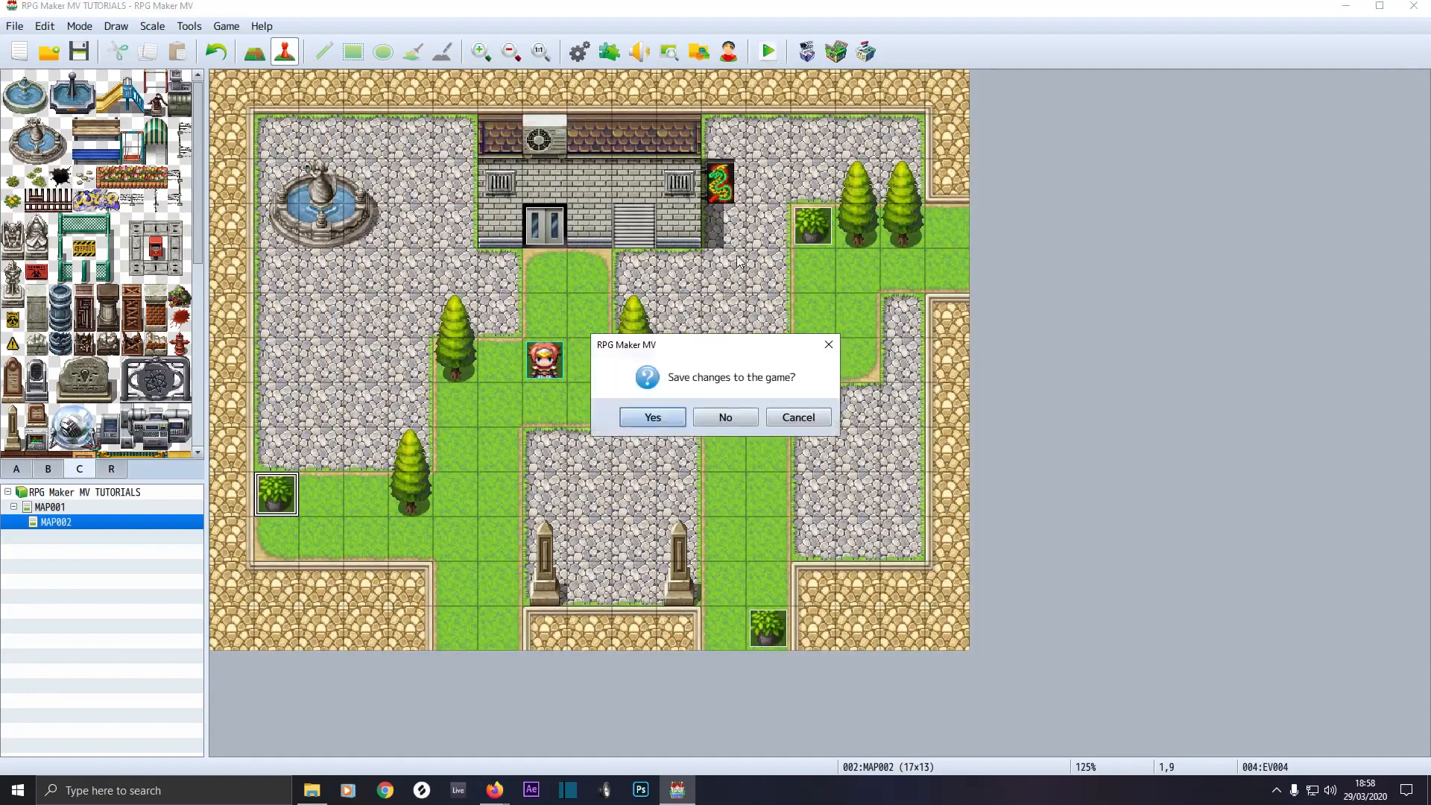
{"action": "left_click", "coordinate": [675, 415]}
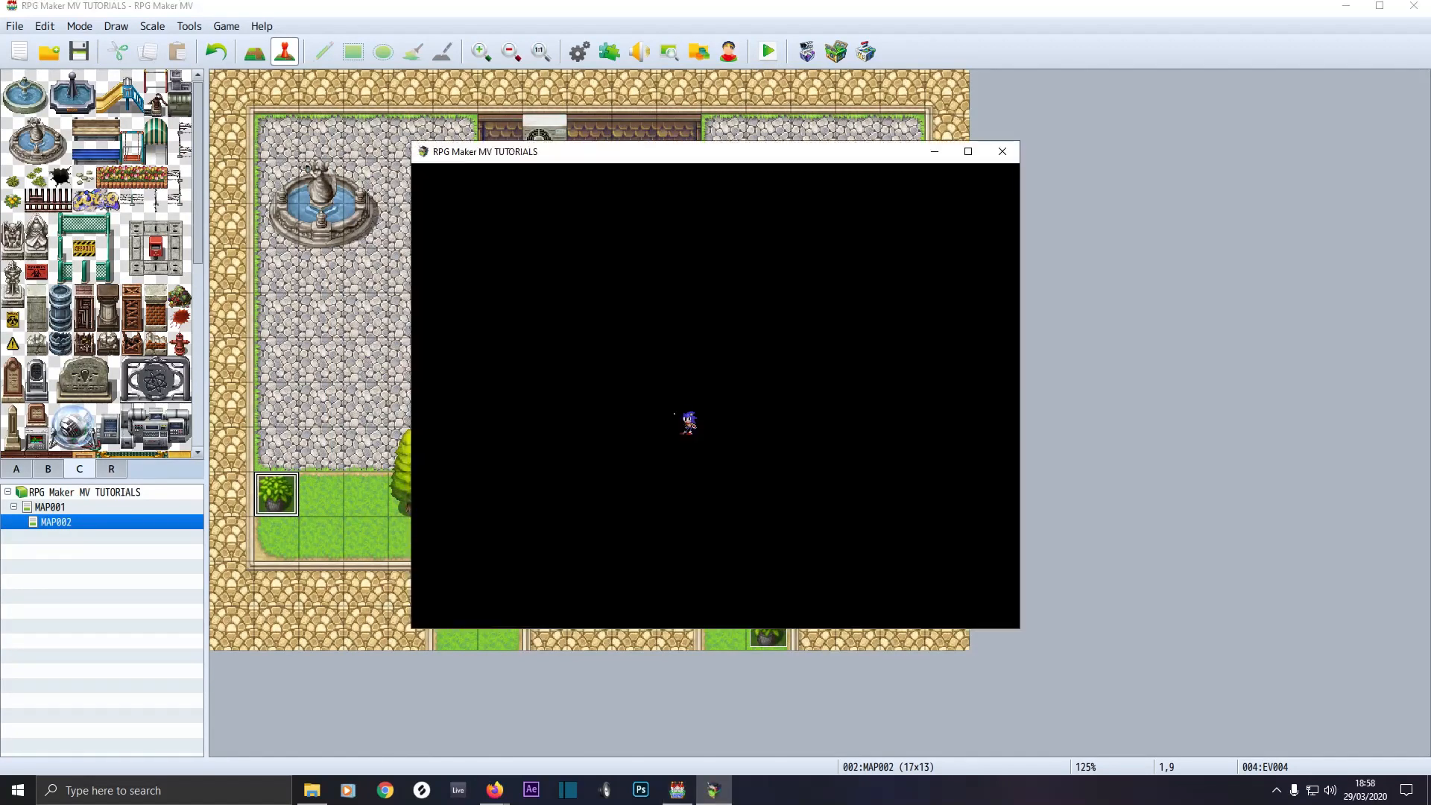
{"action": "left_click", "coordinate": [684, 473]}
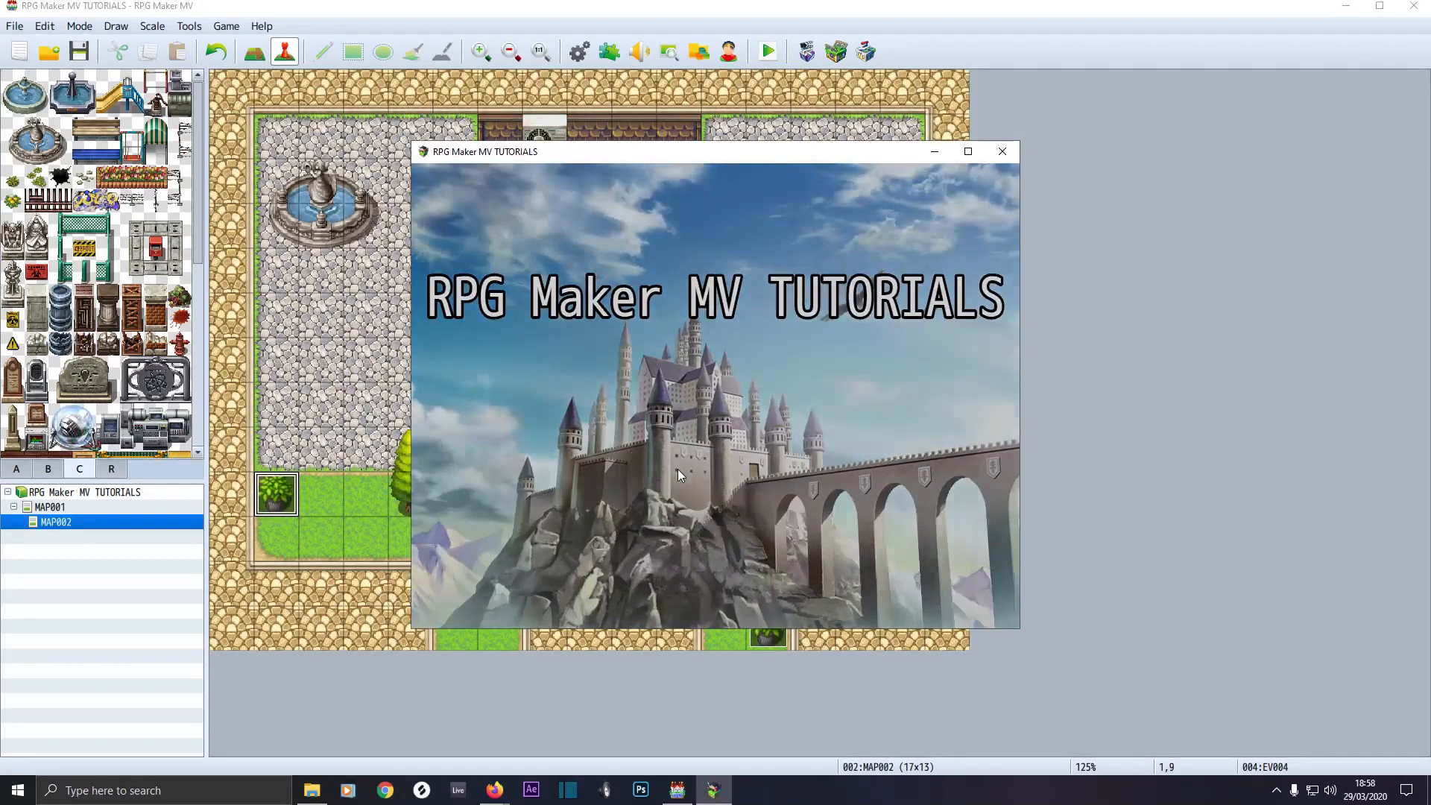
Walk the party to the southeast rose bush and inspect it before accepting the flower quest.
{"action": "left_click", "coordinate": [690, 415]}
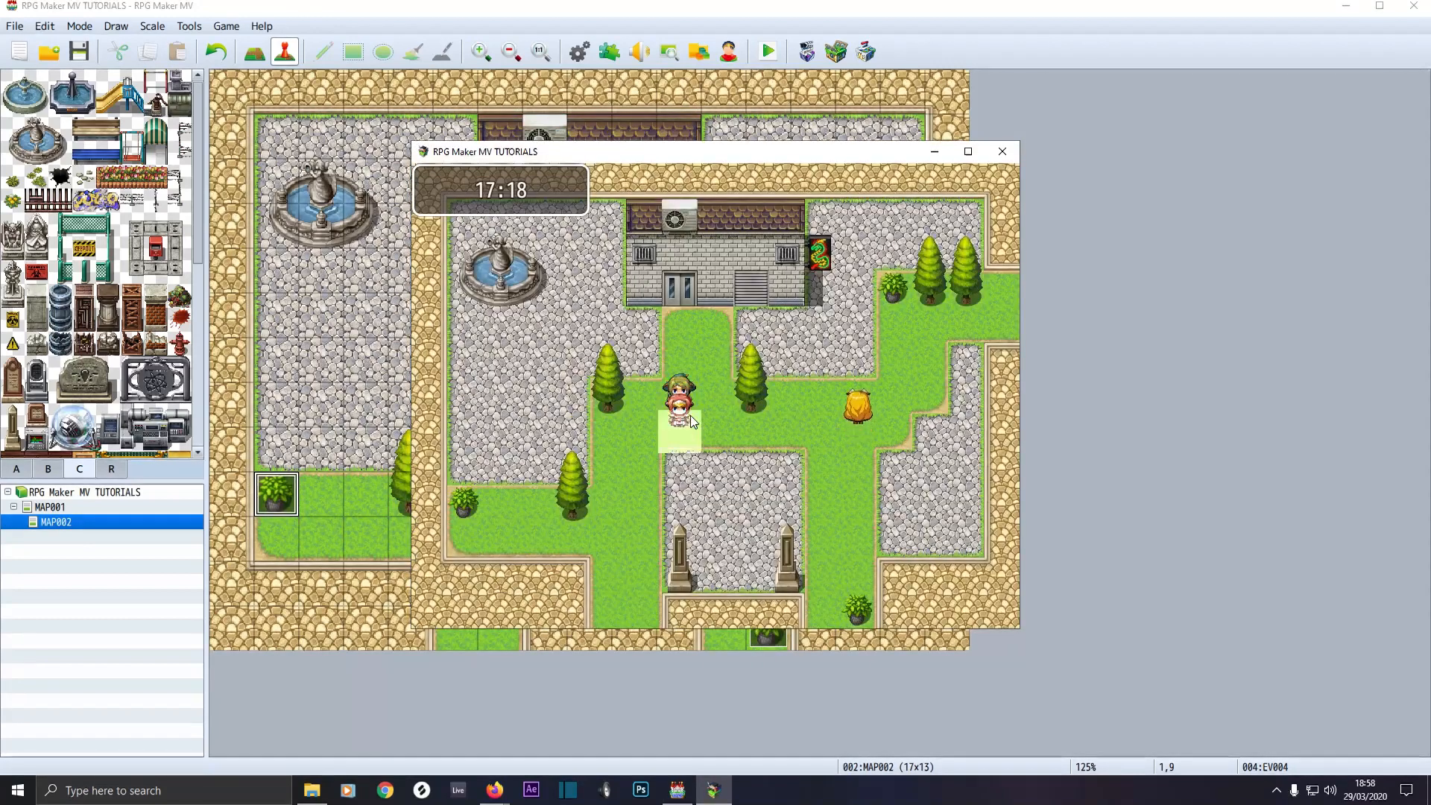
{"action": "left_click", "coordinate": [804, 405]}
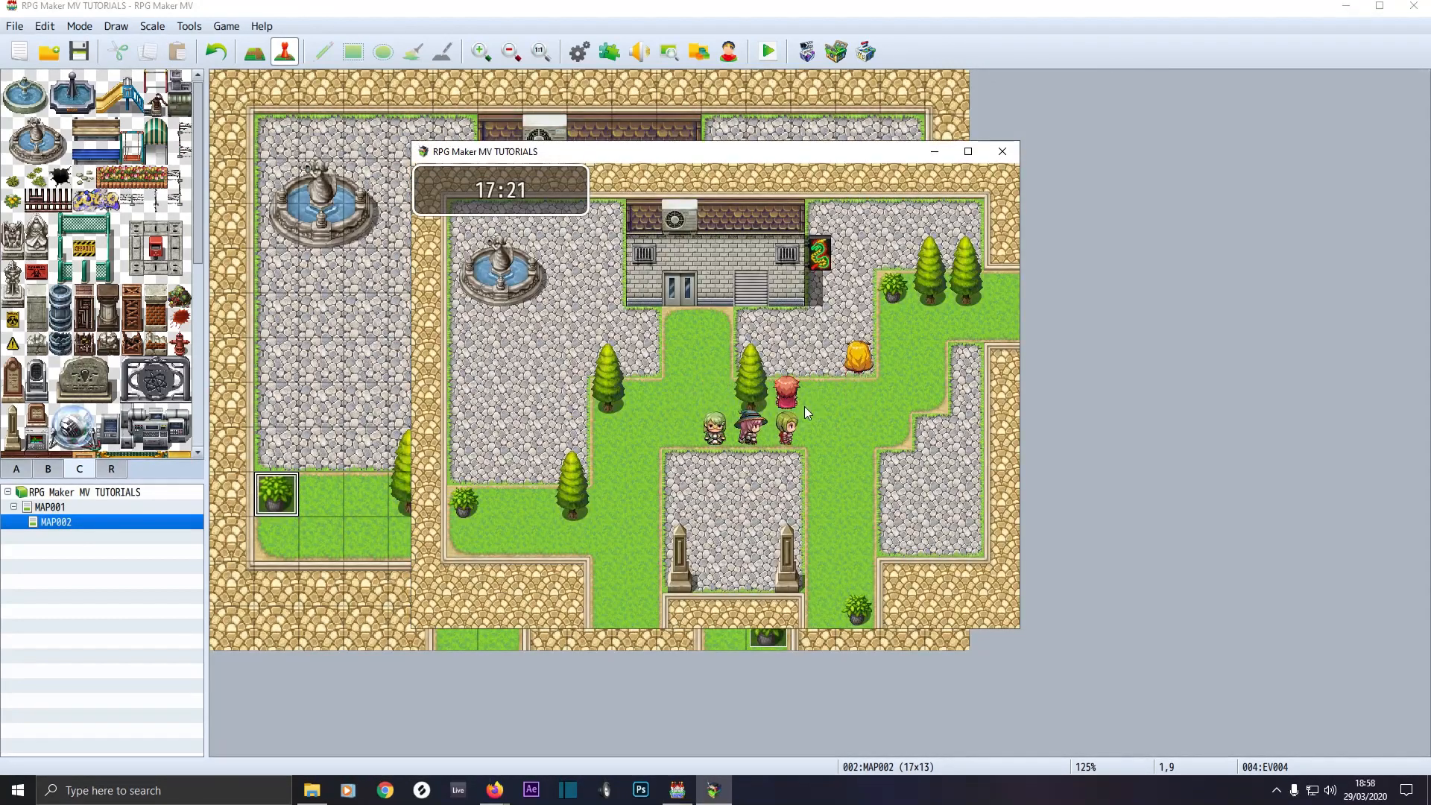
{"action": "left_click", "coordinate": [854, 611]}
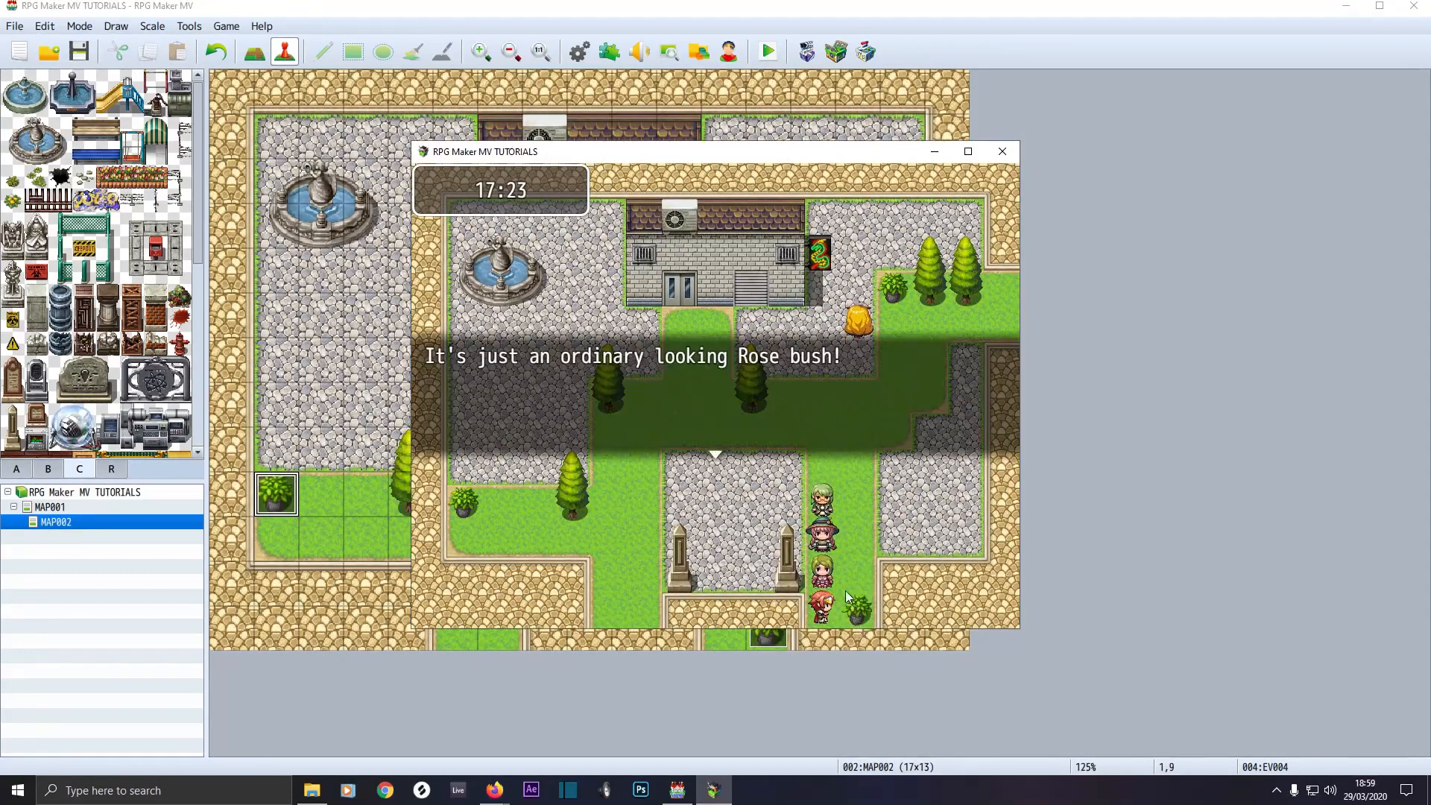
{"action": "left_click", "coordinate": [853, 525]}
Talk to the blonde quest giver beside the northeast rose bush and accept her request for 3 yellow roses.
{"action": "left_click", "coordinate": [823, 450]}
{"action": "left_click", "coordinate": [869, 361]}
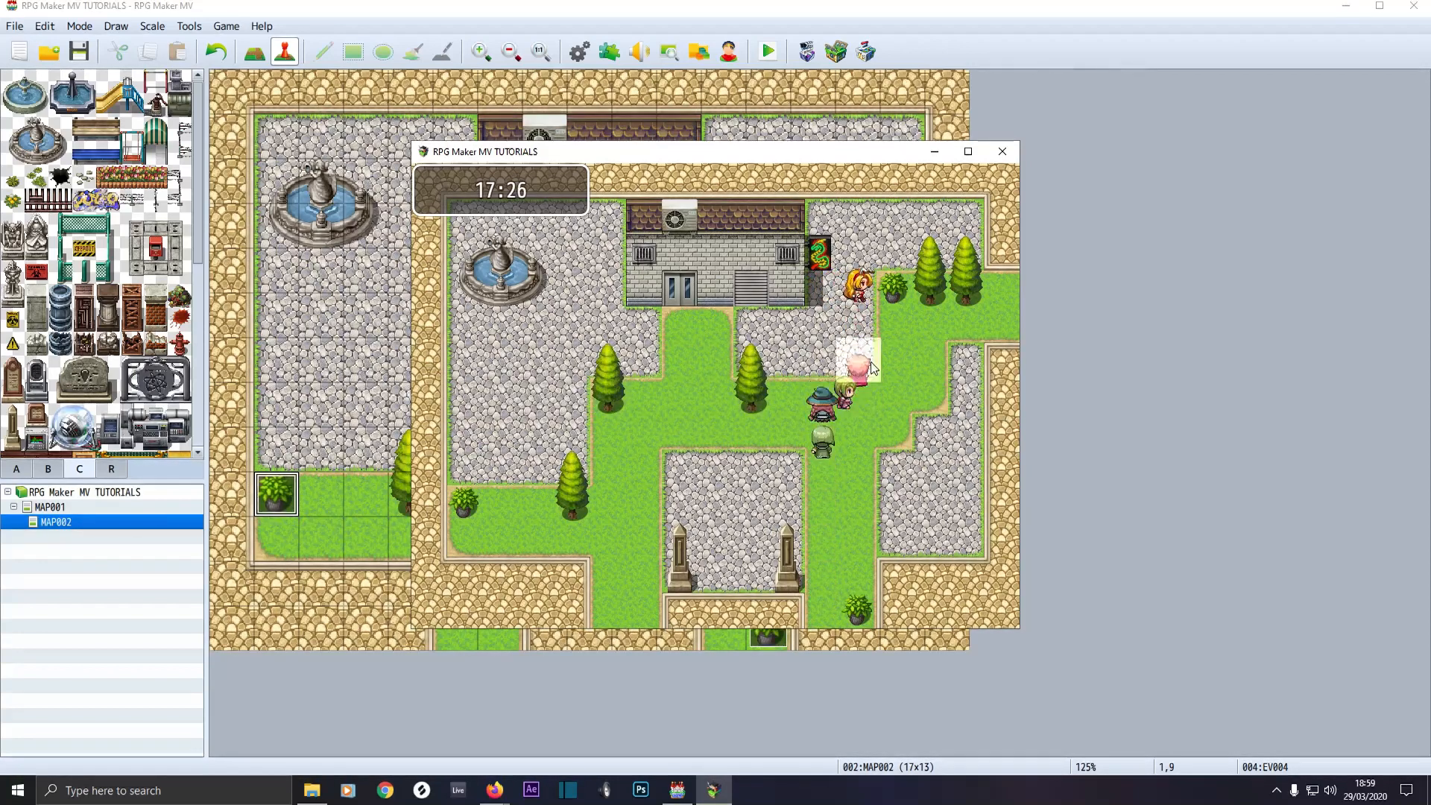
{"action": "left_click", "coordinate": [860, 293]}
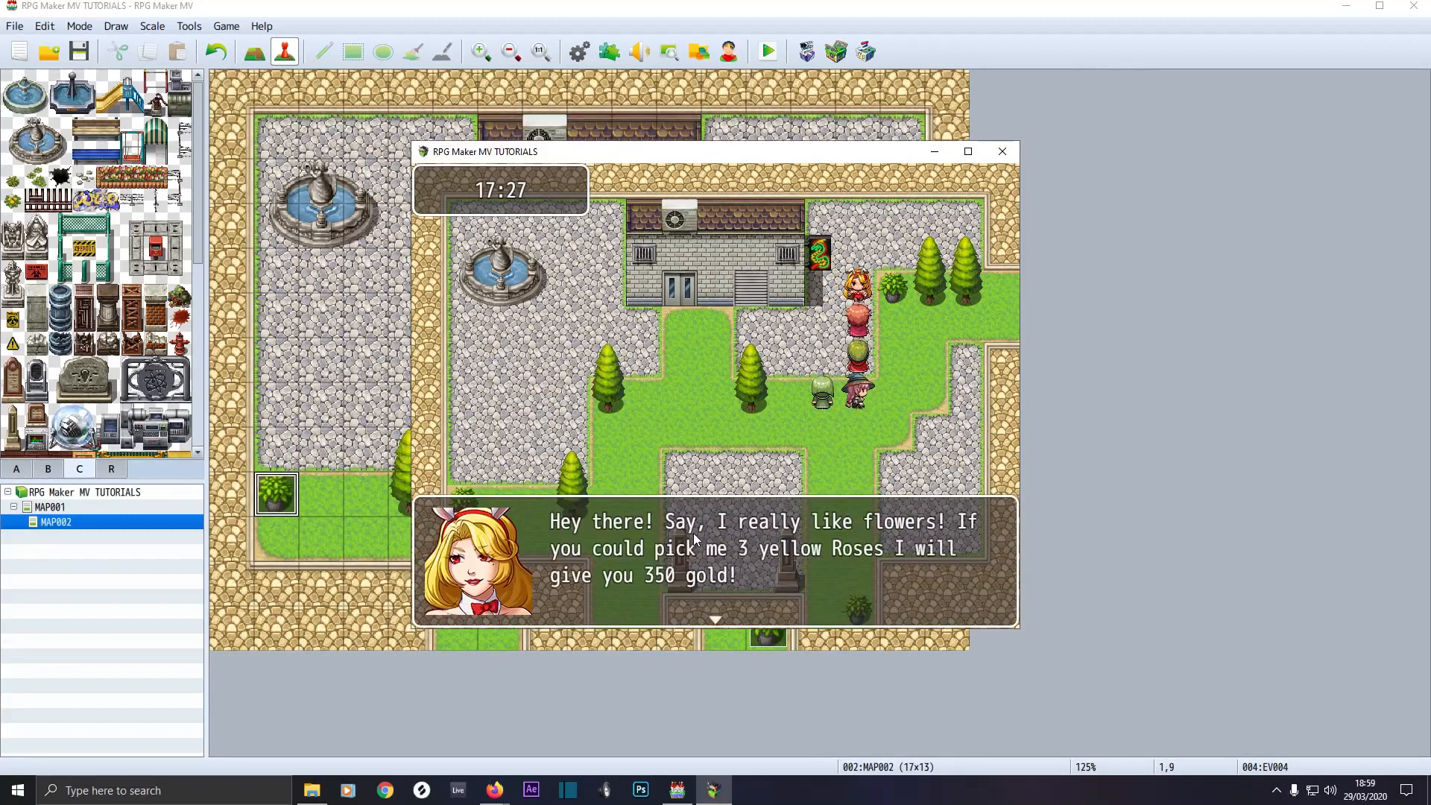
{"action": "left_click", "coordinate": [694, 534]}
{"action": "left_click", "coordinate": [815, 443]}
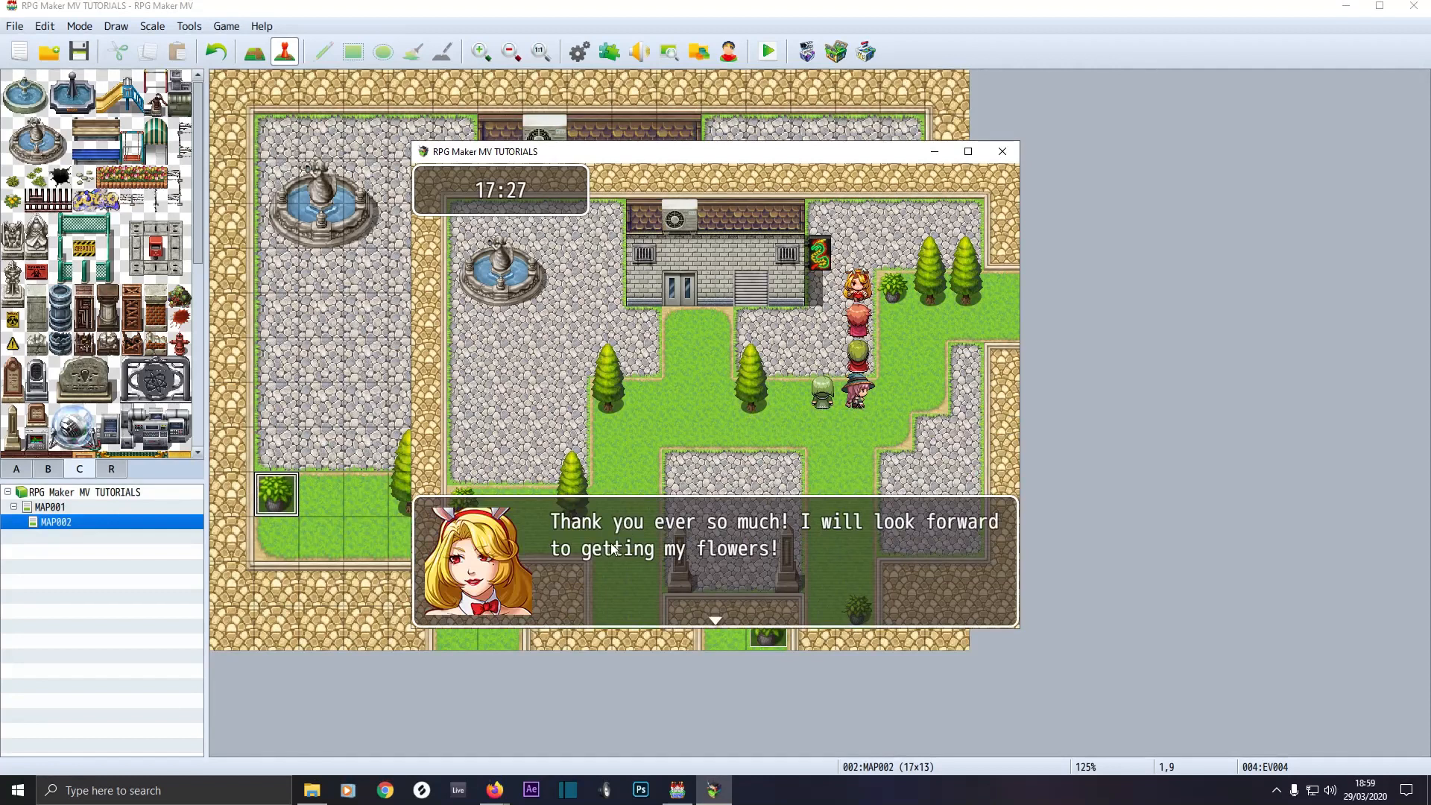
{"action": "left_click", "coordinate": [626, 546]}
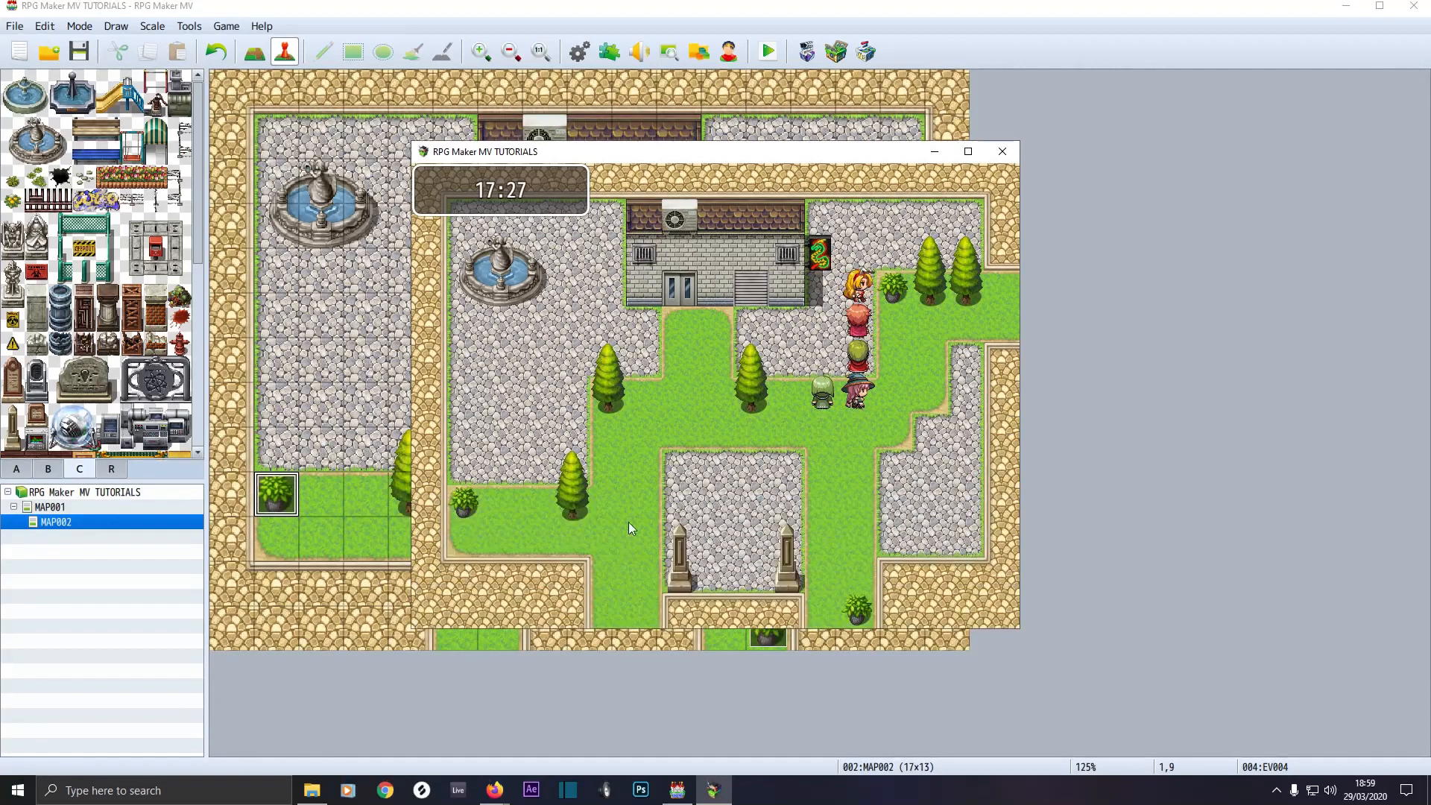
Return to the southeast rose bush and pick its yellow rose.
{"action": "left_click", "coordinate": [830, 511]}
{"action": "left_click", "coordinate": [854, 574]}
{"action": "left_click", "coordinate": [857, 615]}
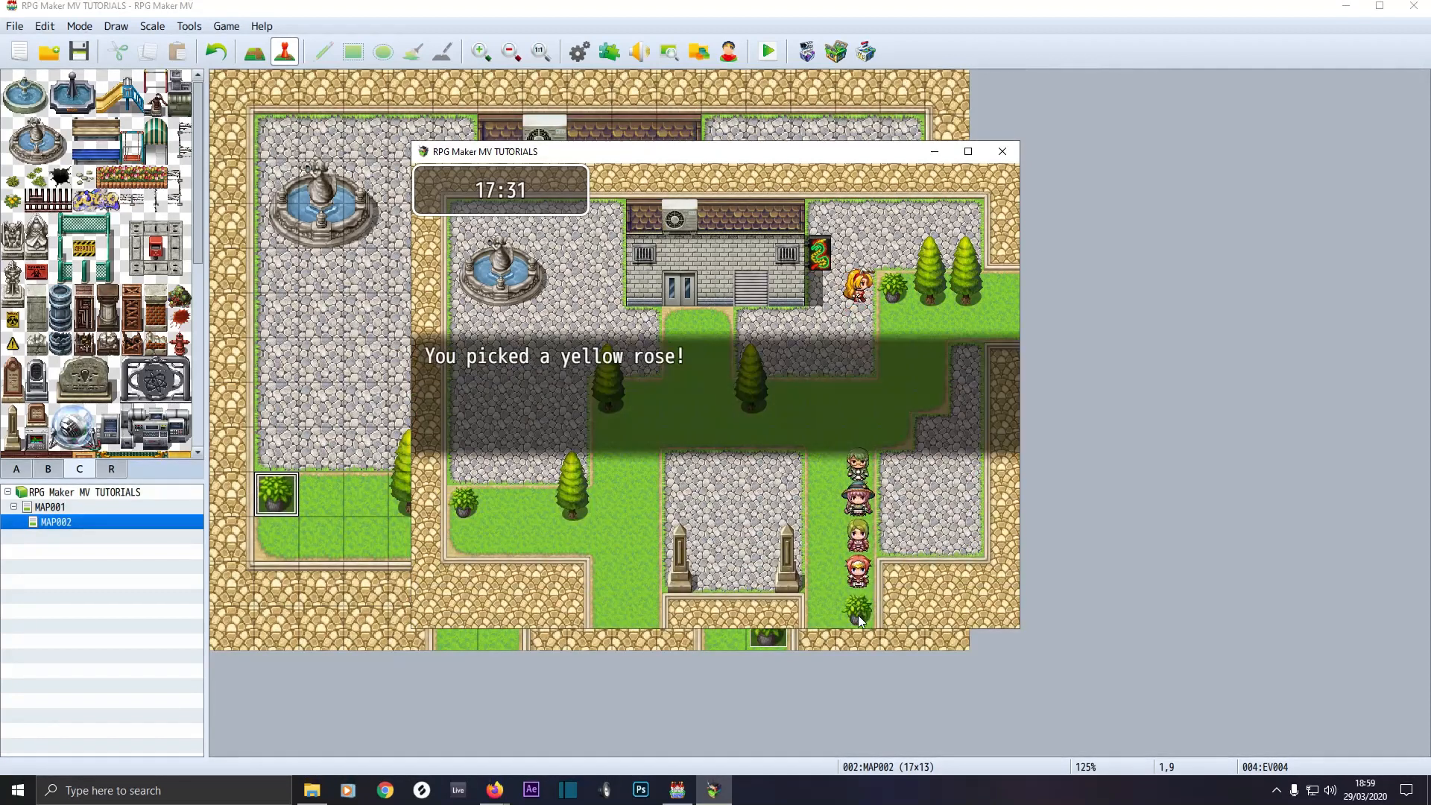
{"action": "left_click", "coordinate": [856, 608]}
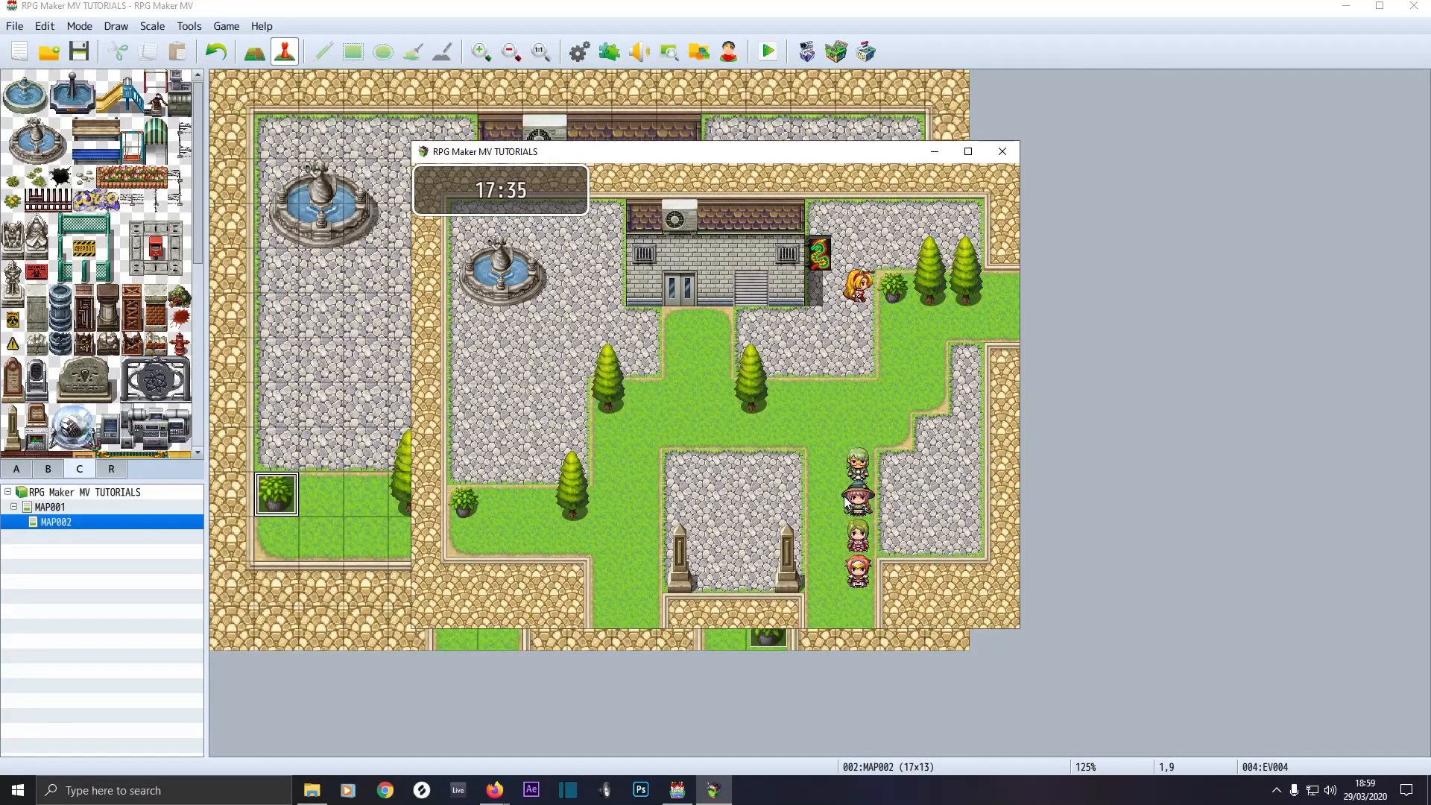
Talk to the quest giver again with only one rose collected and dismiss her dialogue.
{"action": "left_click", "coordinate": [847, 452]}
{"action": "left_click", "coordinate": [849, 363]}
{"action": "left_click", "coordinate": [854, 321]}
{"action": "left_click", "coordinate": [856, 296]}
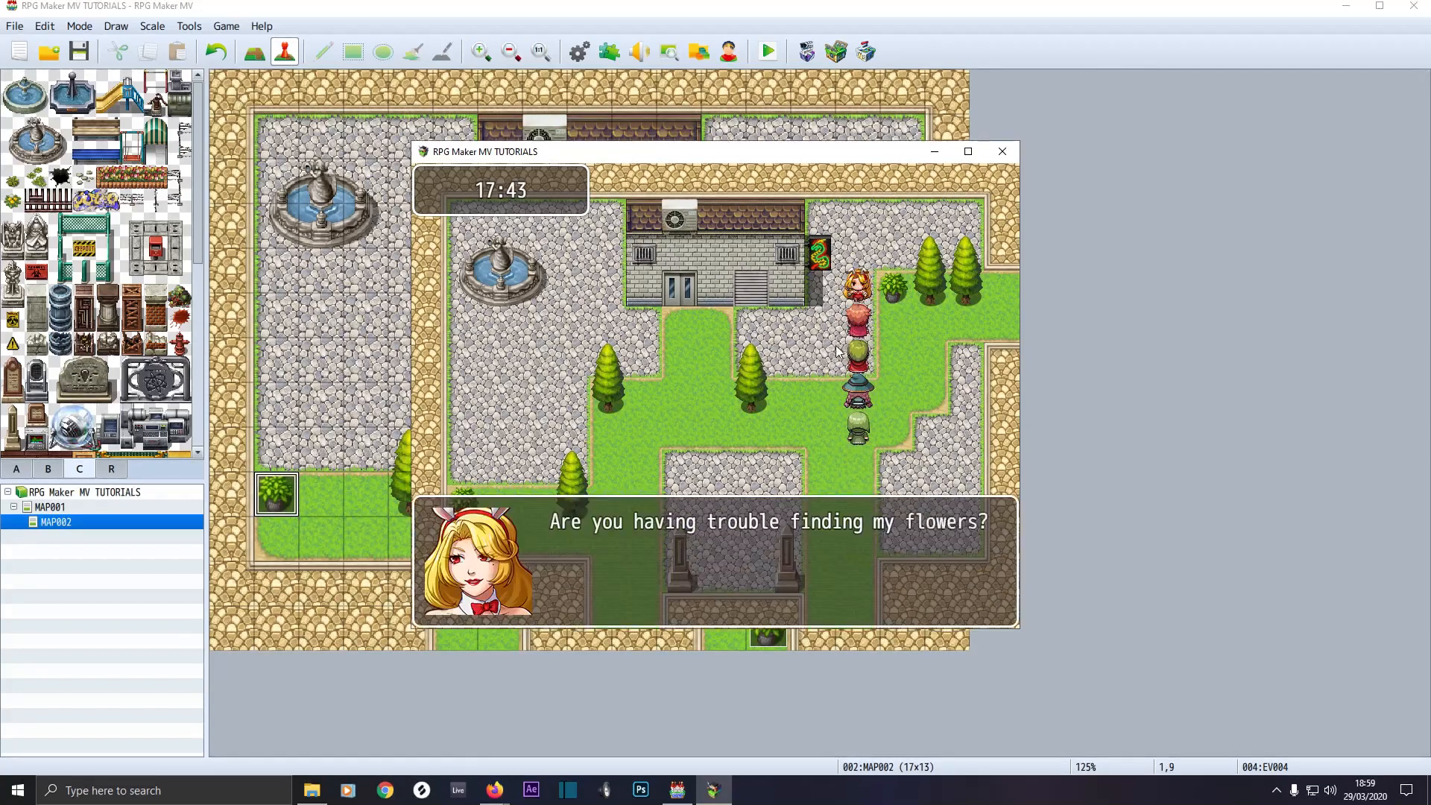
{"action": "left_click", "coordinate": [817, 401]}
Pick the yellow roses from the southwest bush and the northeast bush beside the quest giver.
{"action": "left_click", "coordinate": [809, 425]}
{"action": "mouse_move", "coordinate": [807, 432]}
{"action": "left_mouse_down"}
{"action": "mouse_move", "coordinate": [584, 469]}
{"action": "mouse_move", "coordinate": [466, 511]}
{"action": "left_mouse_up"}
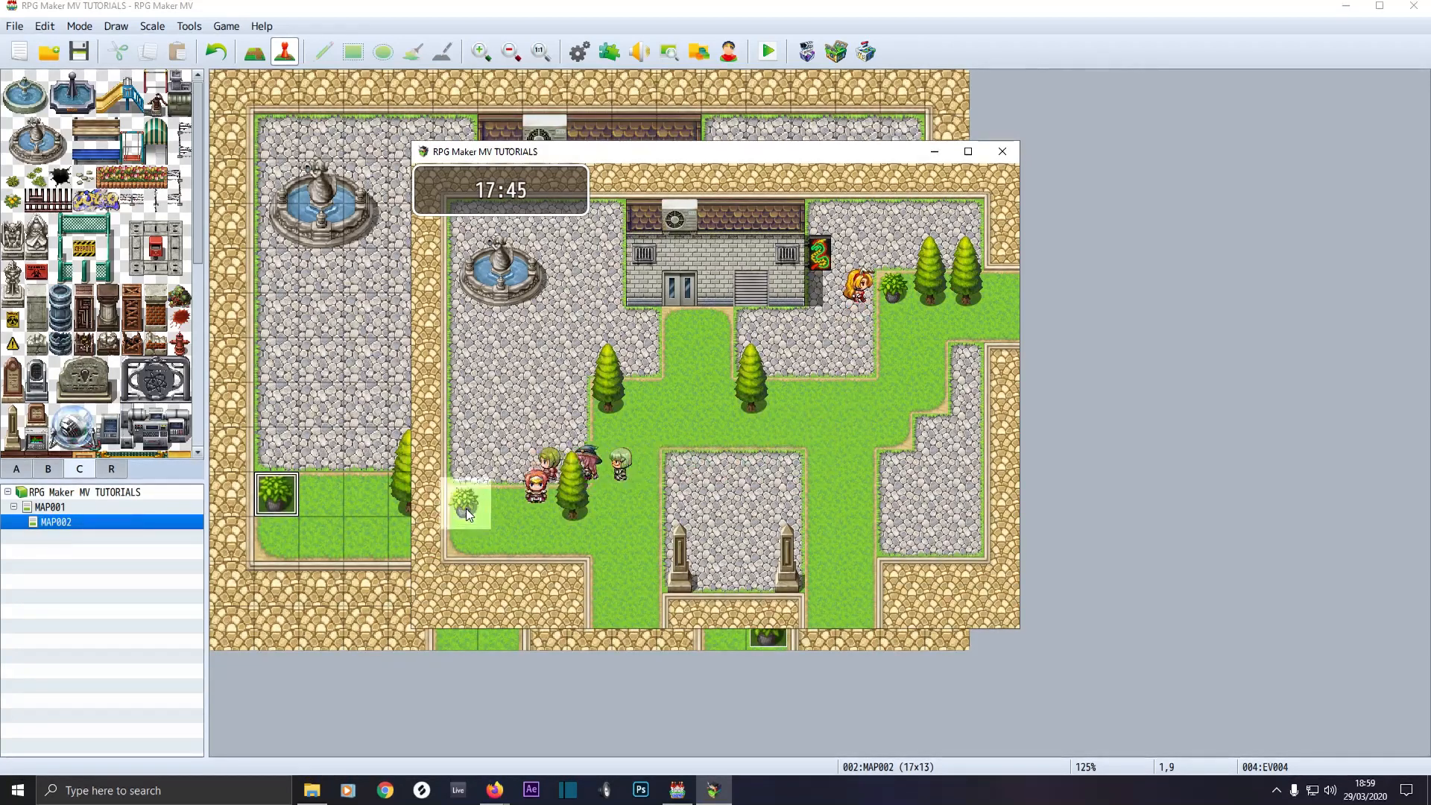
{"action": "right_click", "coordinate": [466, 508]}
{"action": "right_click", "coordinate": [549, 602]}
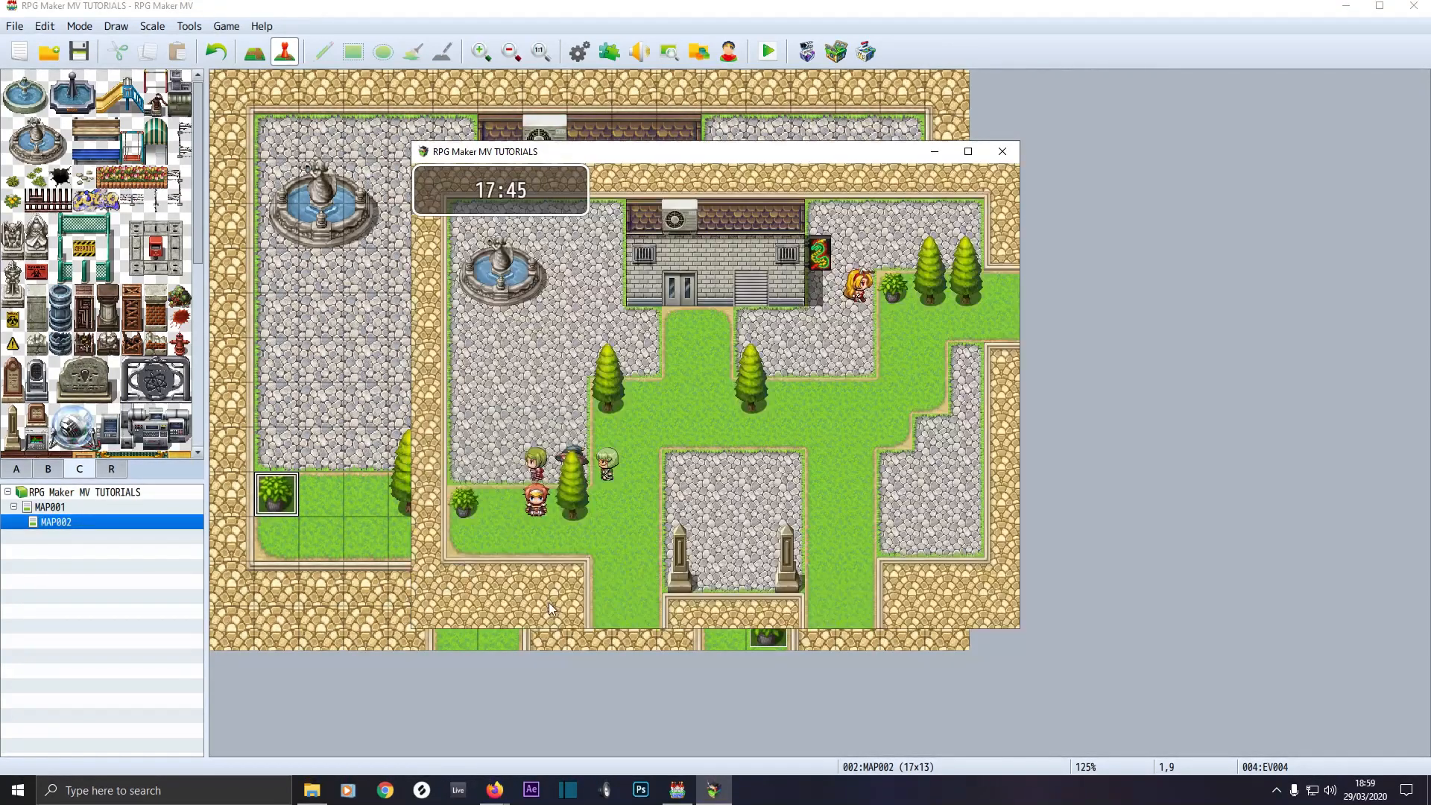
{"action": "left_click", "coordinate": [467, 514]}
{"action": "left_click", "coordinate": [466, 508]}
{"action": "mouse_move", "coordinate": [488, 511]}
{"action": "left_mouse_down"}
{"action": "mouse_move", "coordinate": [570, 520]}
{"action": "mouse_move", "coordinate": [713, 478]}
{"action": "mouse_move", "coordinate": [803, 418]}
{"action": "mouse_move", "coordinate": [888, 329]}
{"action": "mouse_move", "coordinate": [887, 287]}
{"action": "left_mouse_up"}
{"action": "left_click", "coordinate": [887, 288]}
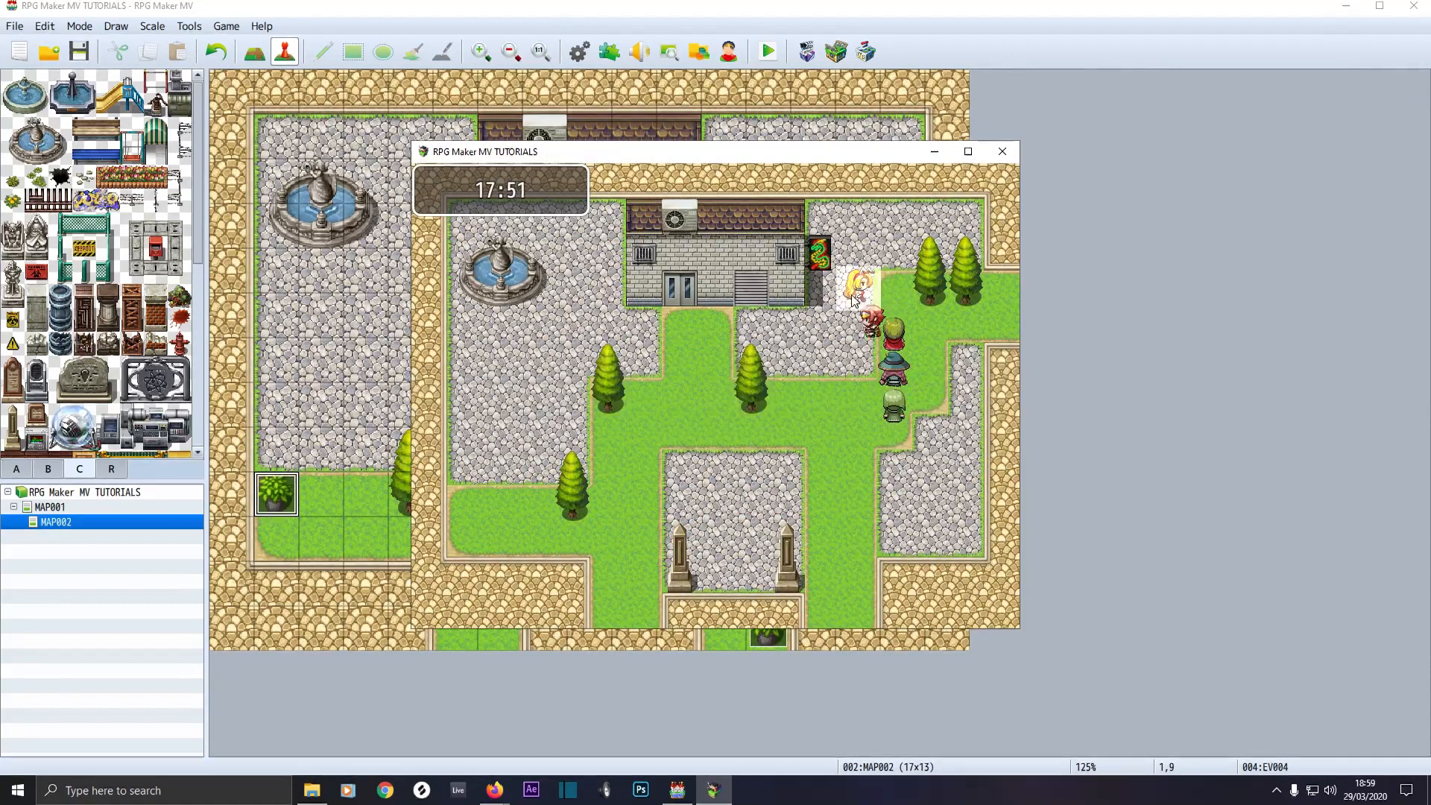
Deliver the three roses to the quest giver and check the party's gold in the game menu.
{"action": "left_click", "coordinate": [809, 363]}
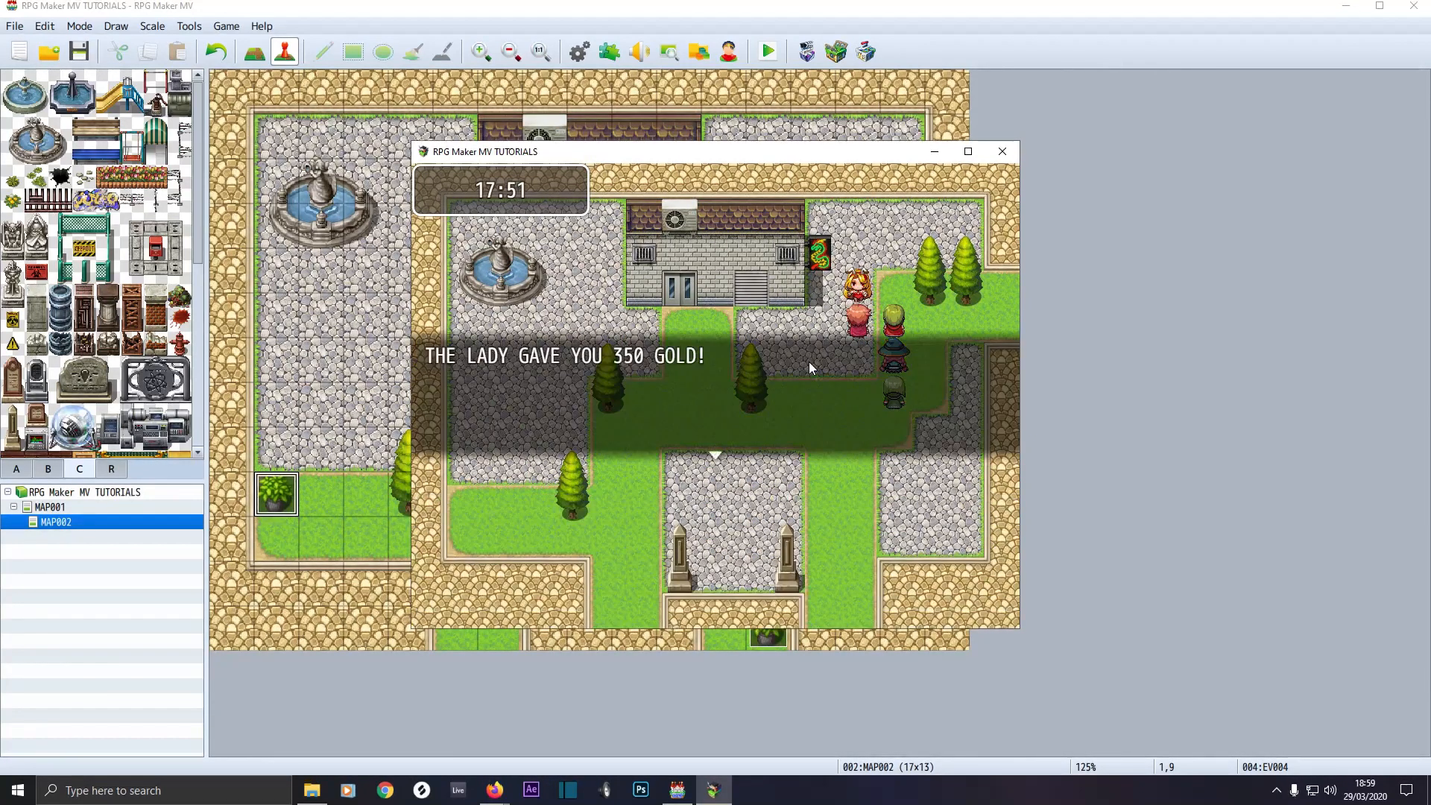
{"action": "left_click", "coordinate": [806, 367]}
{"action": "right_click", "coordinate": [802, 373]}
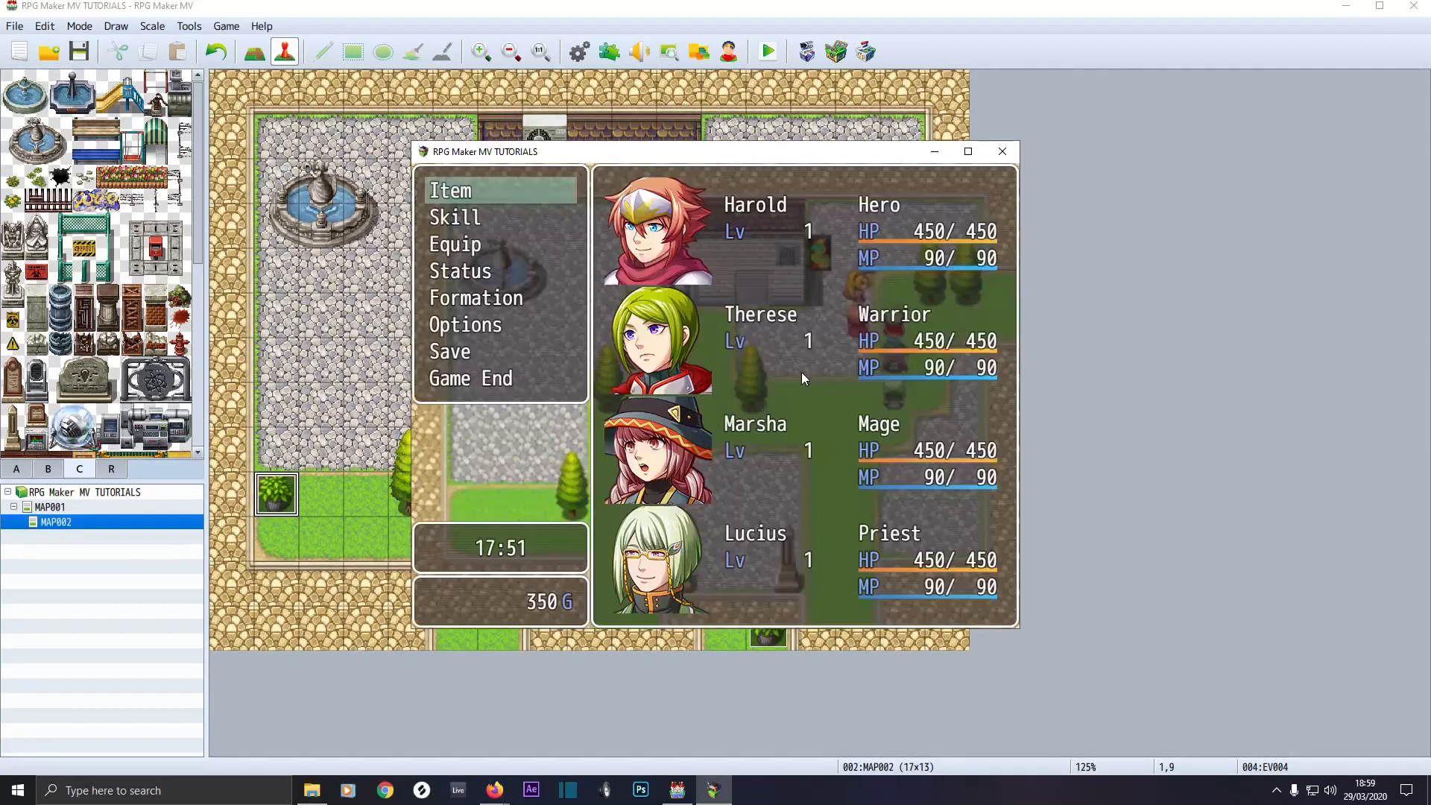
{"action": "right_click", "coordinate": [542, 606]}
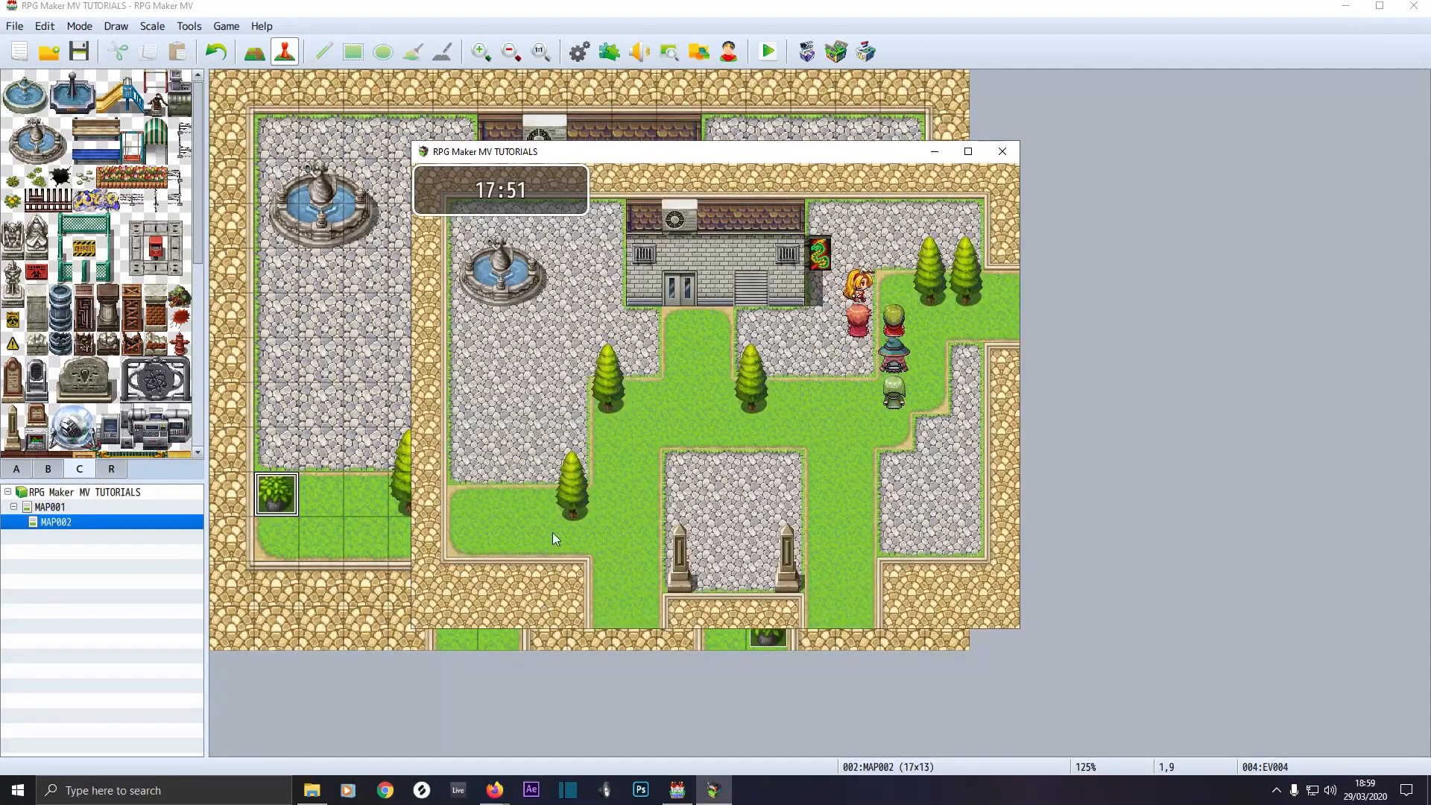